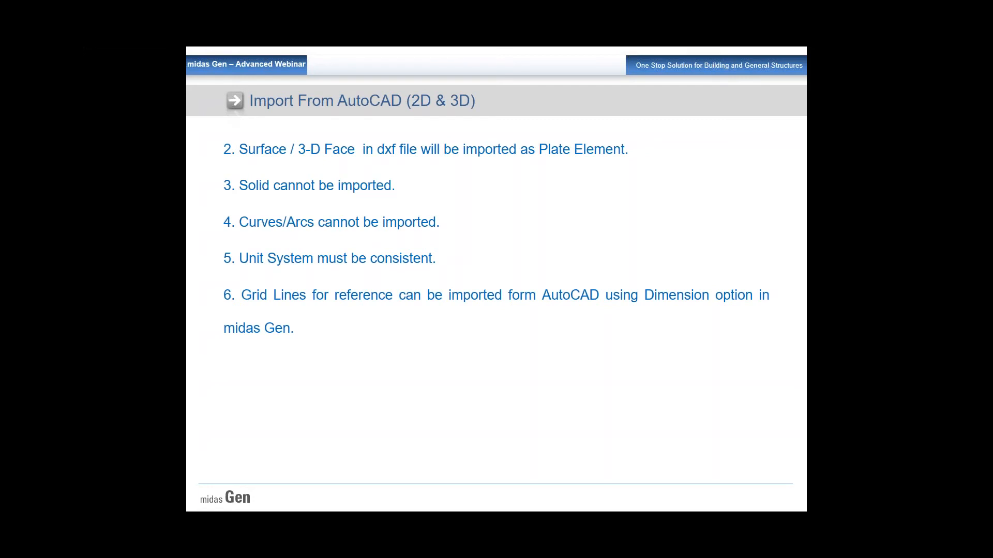
Switch to AutoCAD, maximize its window and bring up the Floor Plan.dxf drawing.
key(alt+Tab)
key(alt+Tab)
key(alt+Tab)
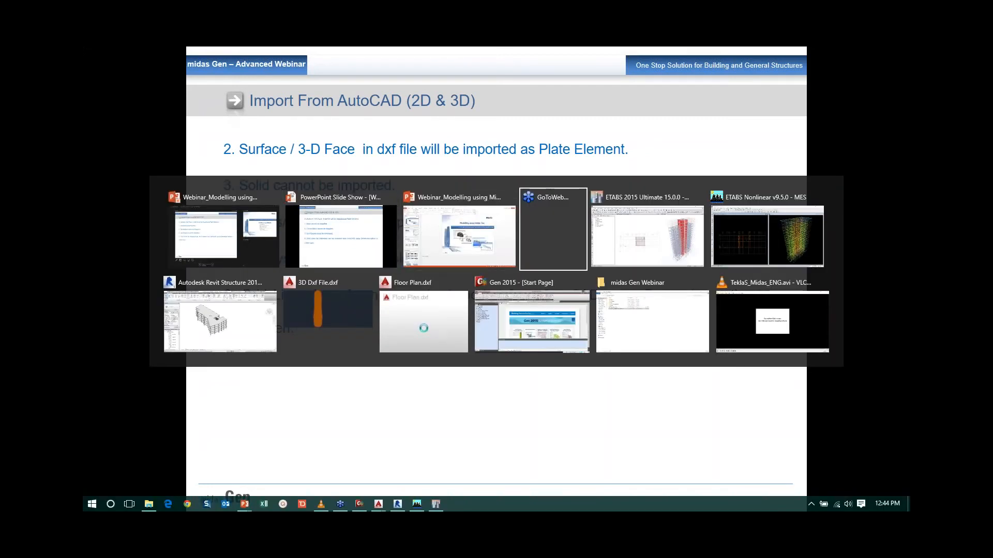
key(alt+Tab)
key(alt+Tab)
key(alt+Tab)
key(alt+Tab)
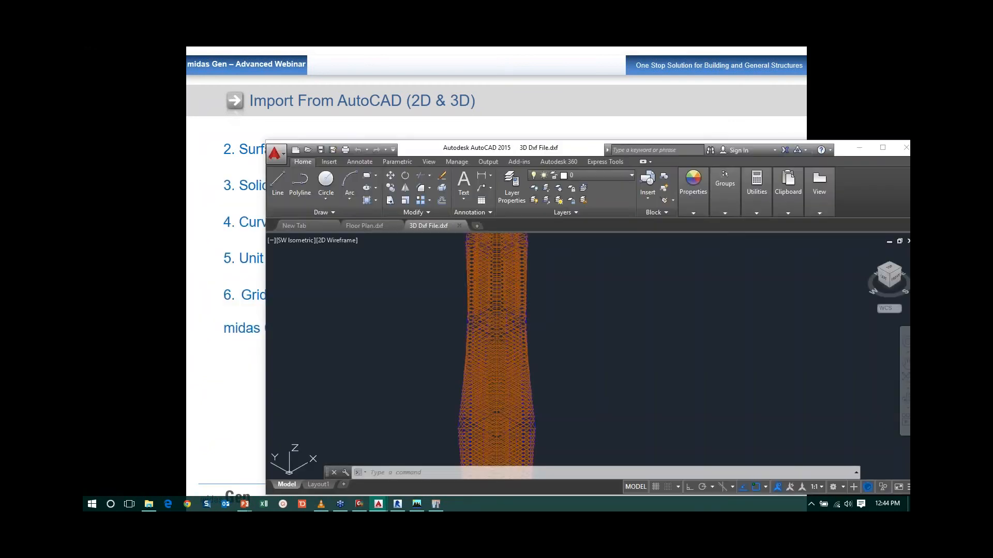
click(883, 148)
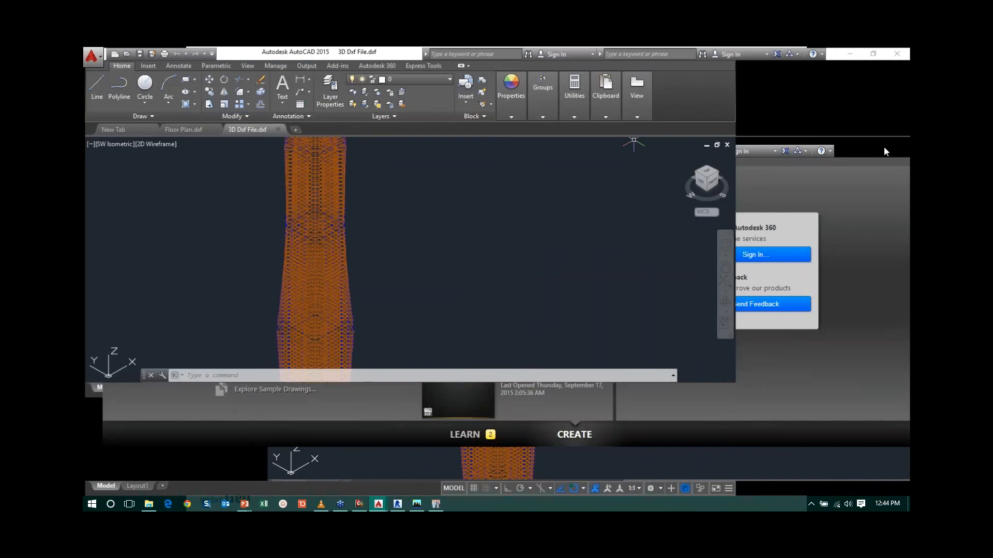
click(196, 130)
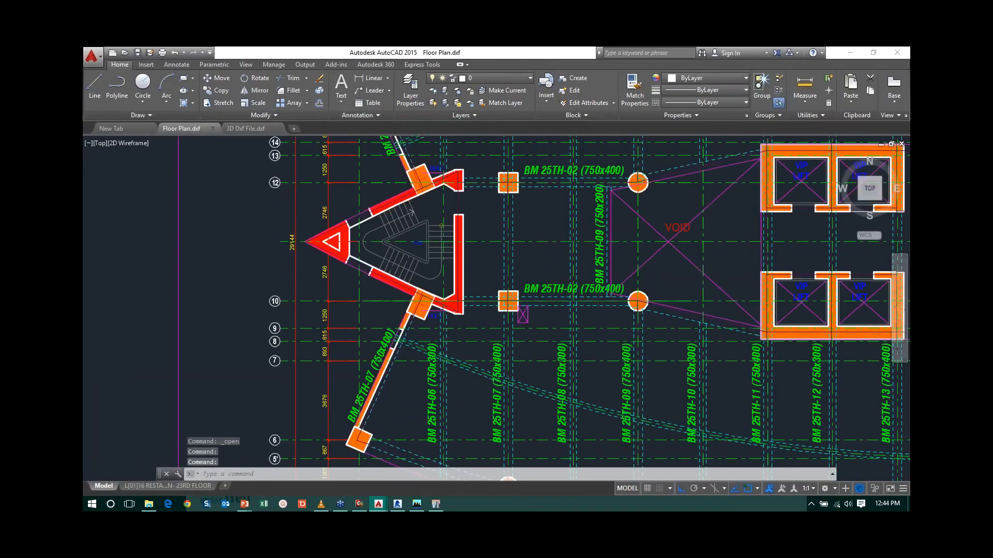
Examine the full floor plan and the dimensioned grid lines around its upper-left corner.
middle_click(424, 318)
middle_click(424, 318)
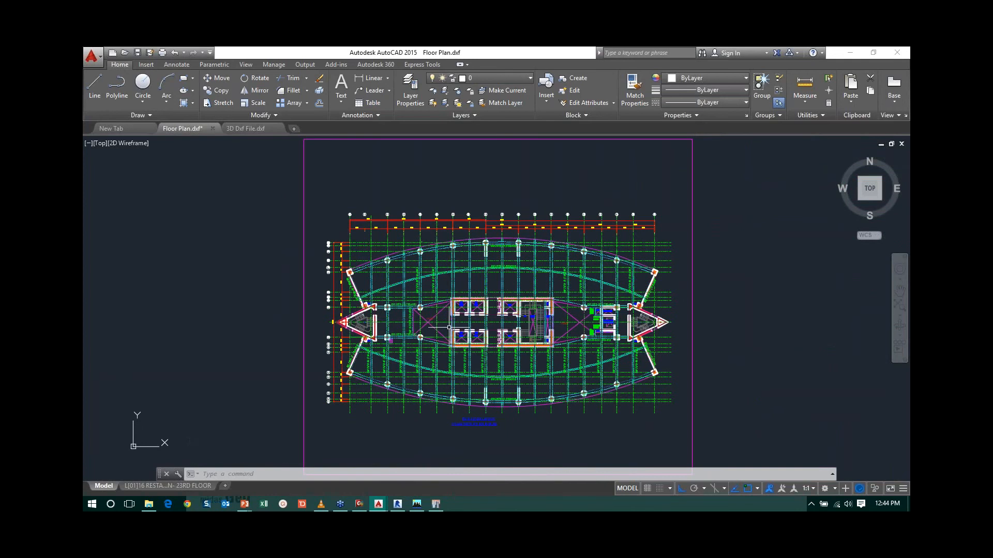
scroll(349, 232, up, 6)
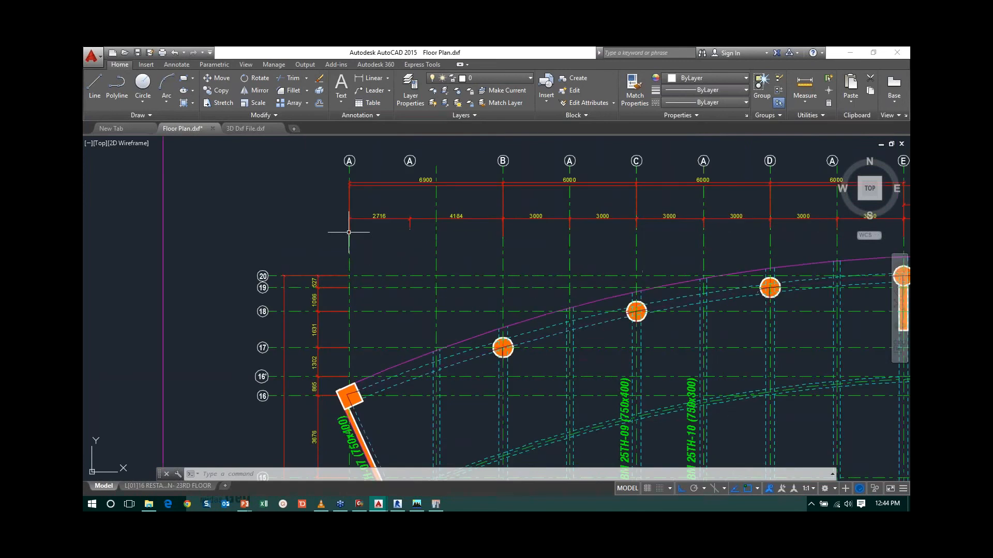
scroll(349, 232, down, 5)
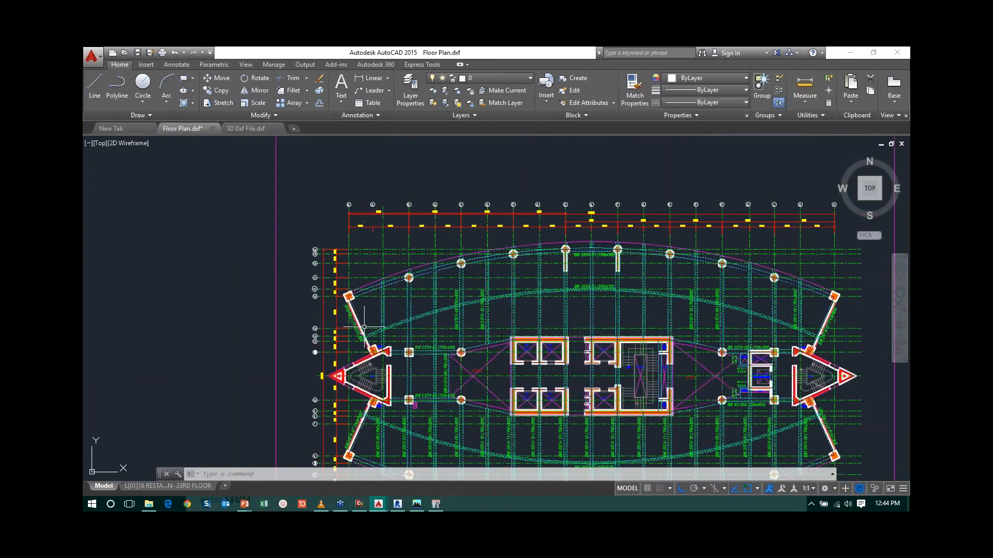
Inspect the beam centre line that starts at the corner column on grid 16, checking its layer, then clear the selection.
scroll(364, 326, up, 2)
scroll(363, 326, up, 2)
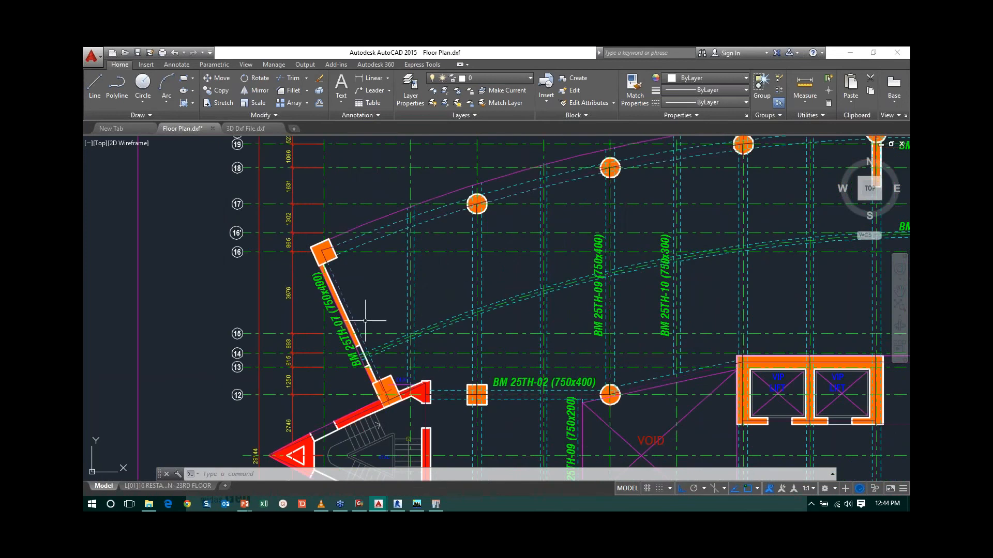
scroll(357, 255, up, 2)
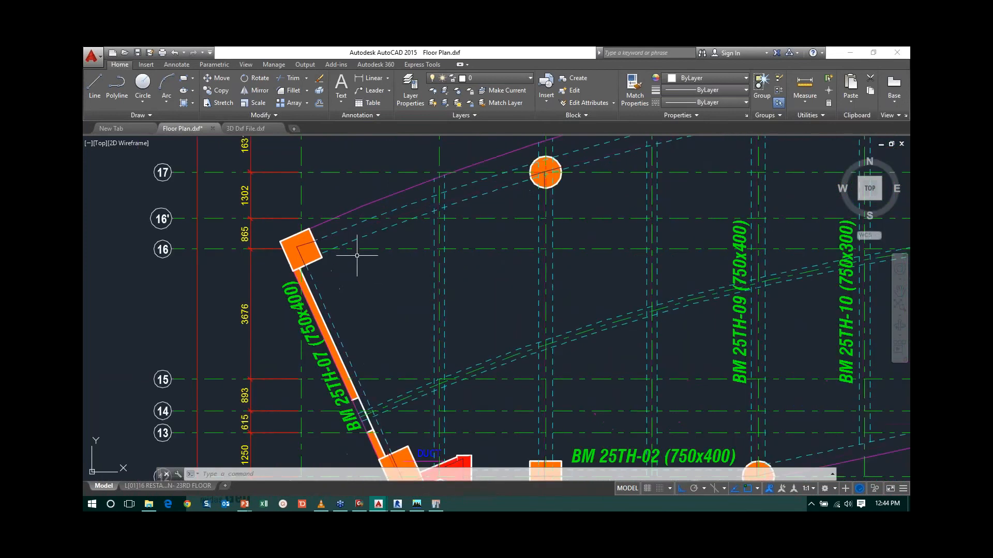
click(347, 231)
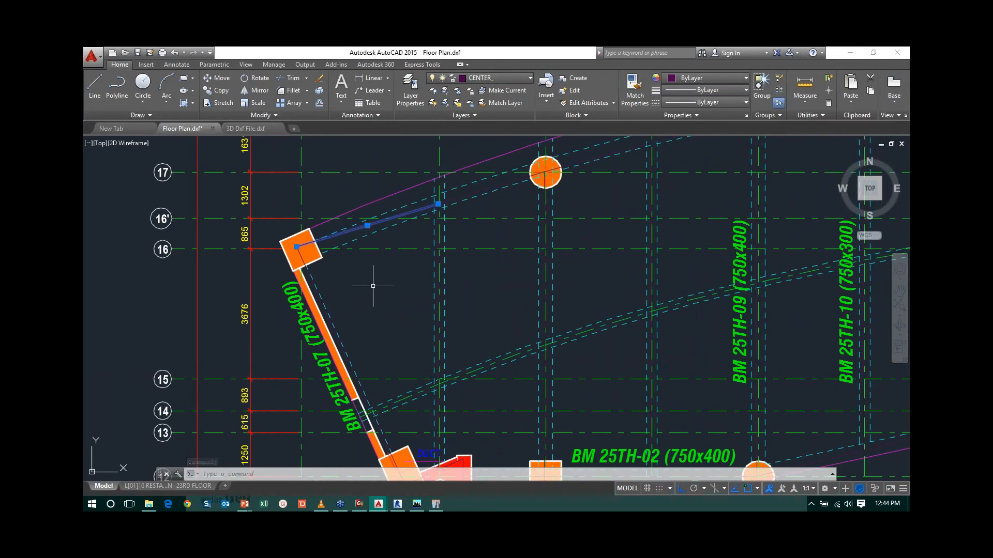
key(Escape)
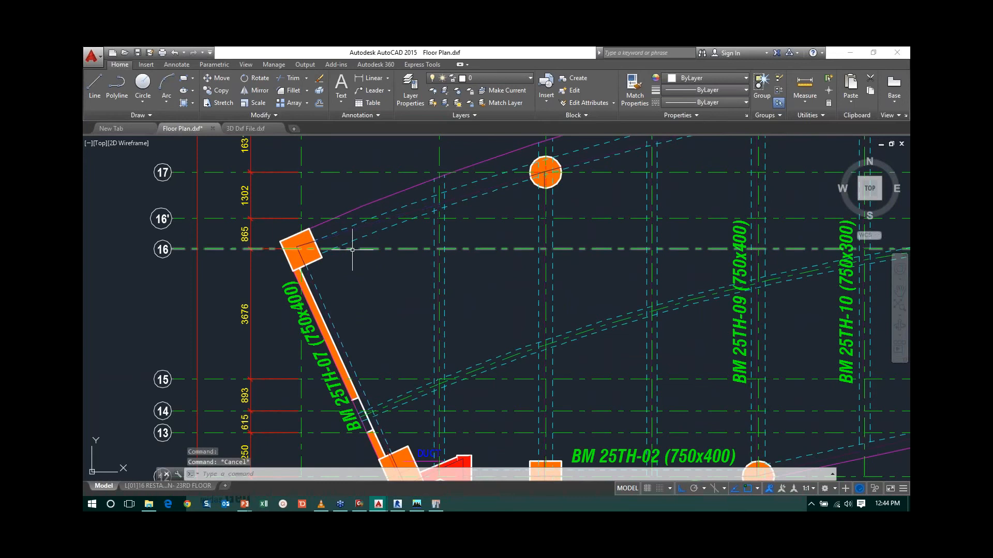
Check the floor plan's drawing units with the UNITS command and leave them unchanged.
scroll(352, 250, down, 8)
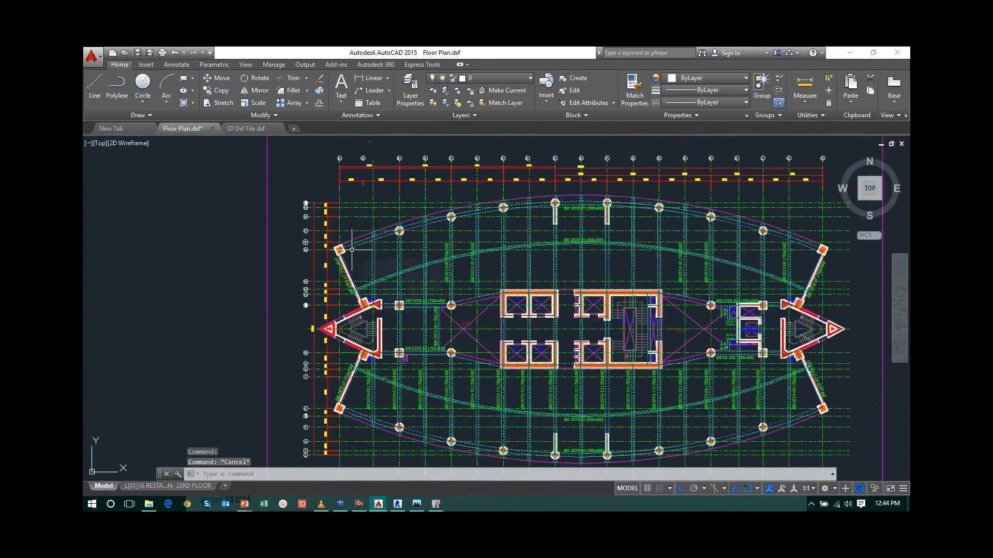
text(UNITS)
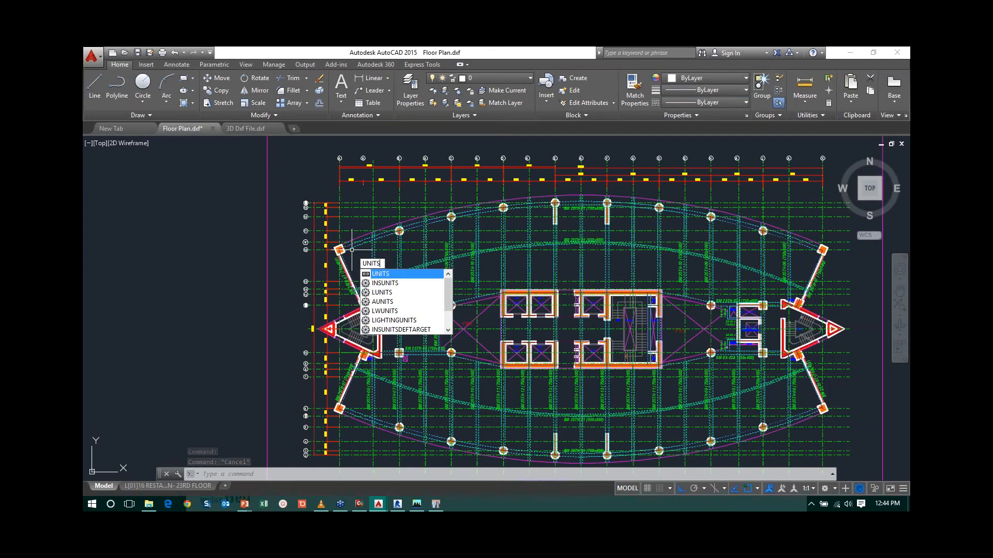
key(Return)
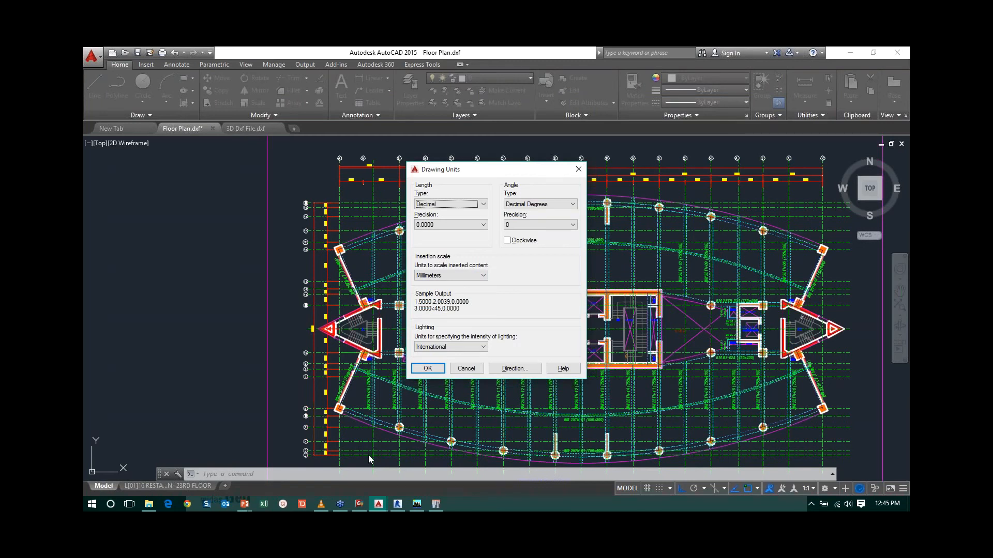
click(466, 368)
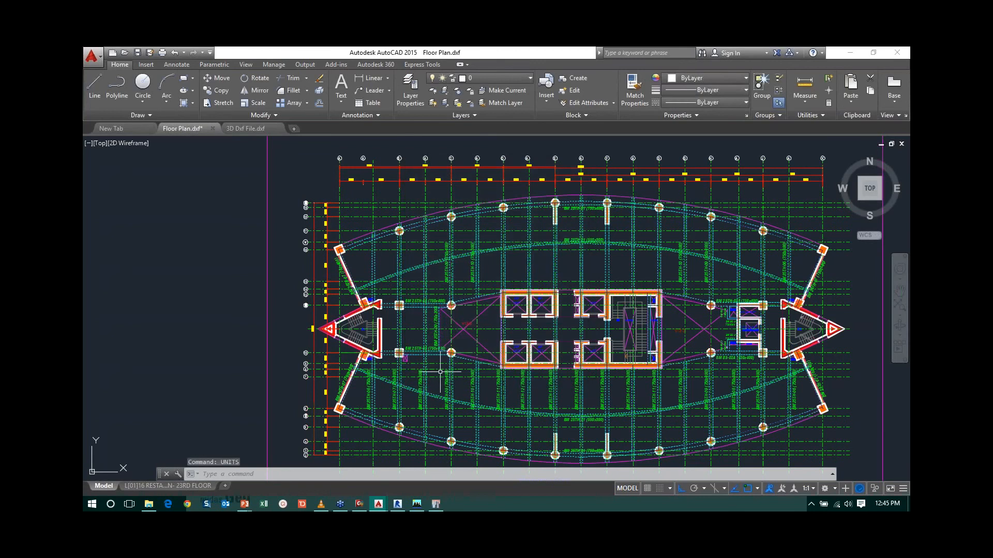
Switch to midas Gen and create a new project.
click(360, 505)
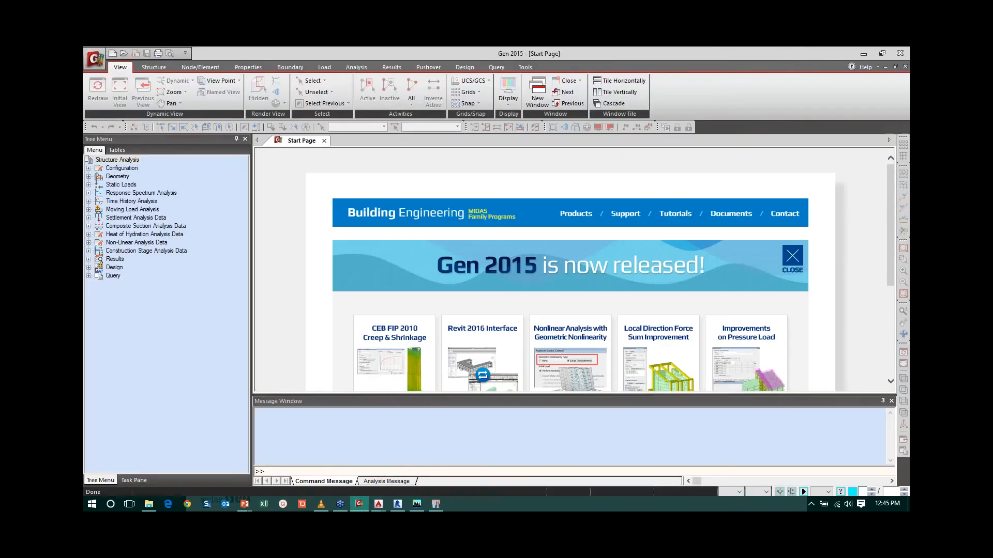
click(97, 57)
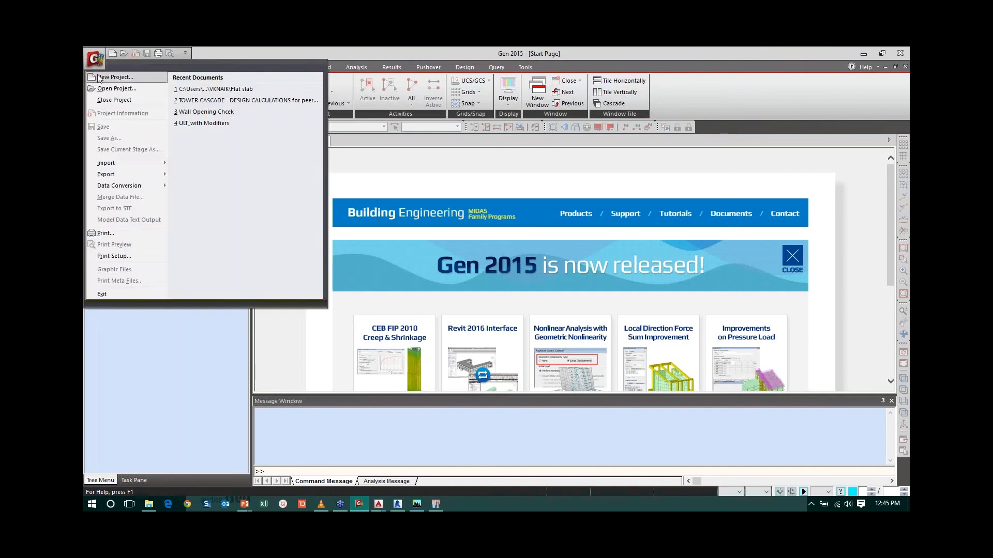
click(99, 77)
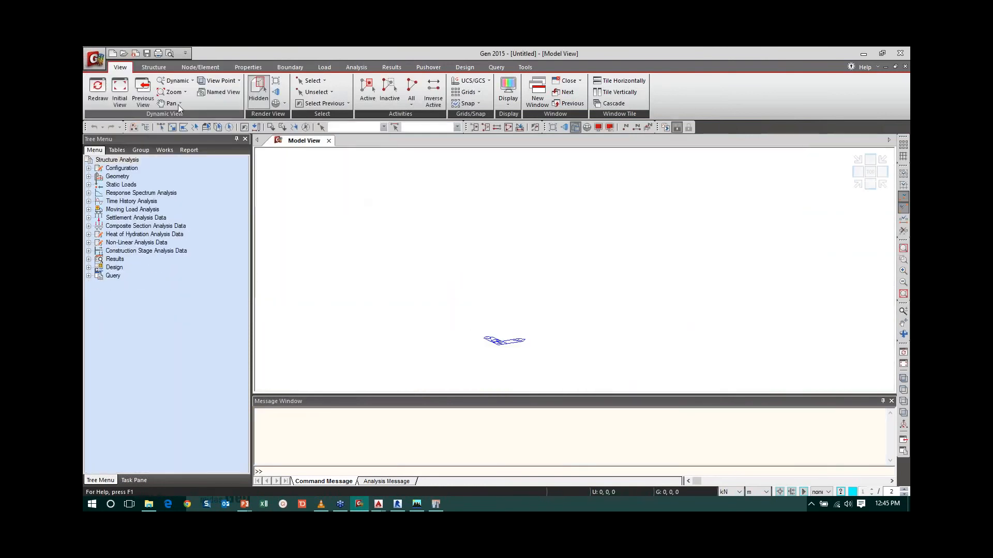
Start an AutoCAD DXF import and load Floor Plan from the Desktop folder midas Gen Webinar > Dxf Import.
click(95, 61)
mouse_move(153, 163)
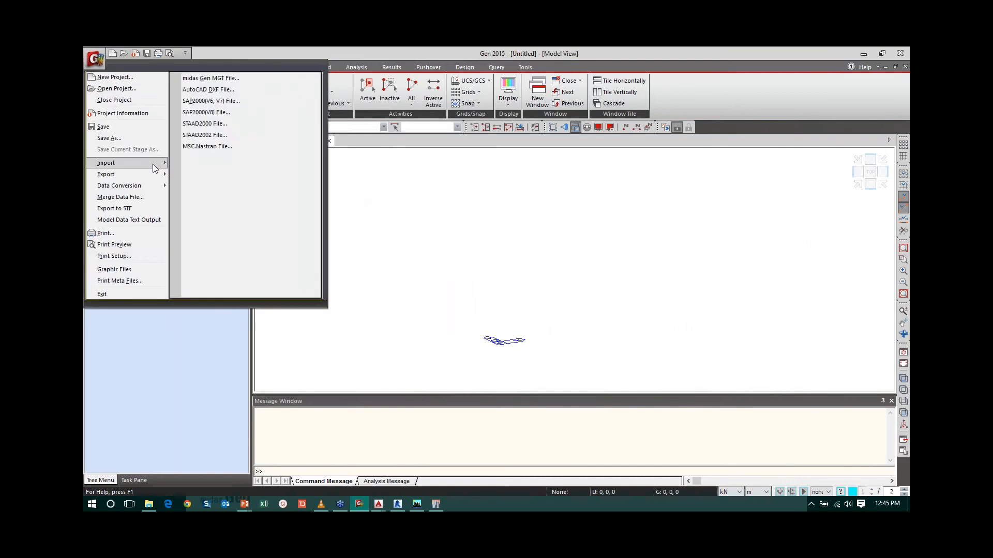
click(215, 89)
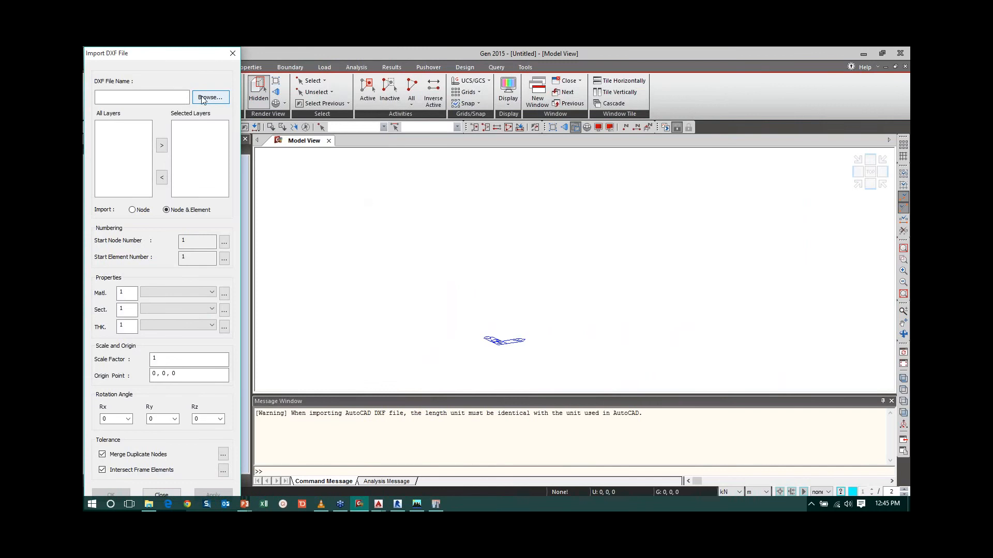
click(202, 101)
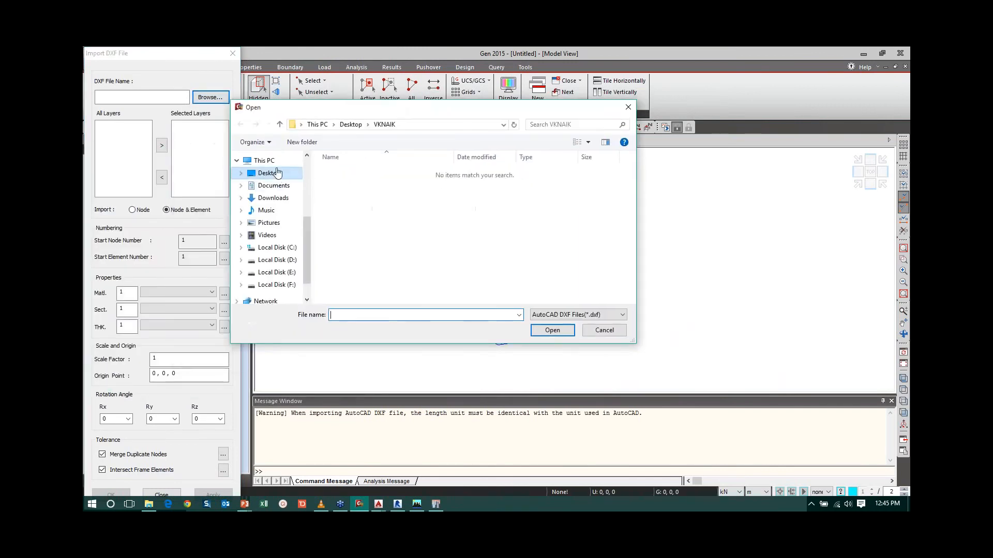
click(251, 170)
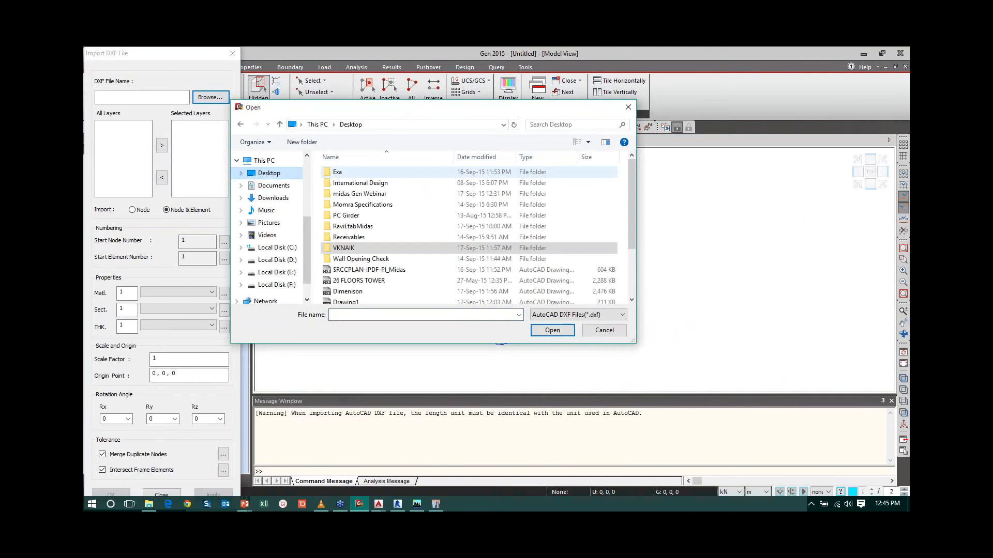
double_click(353, 193)
double_click(349, 185)
click(343, 183)
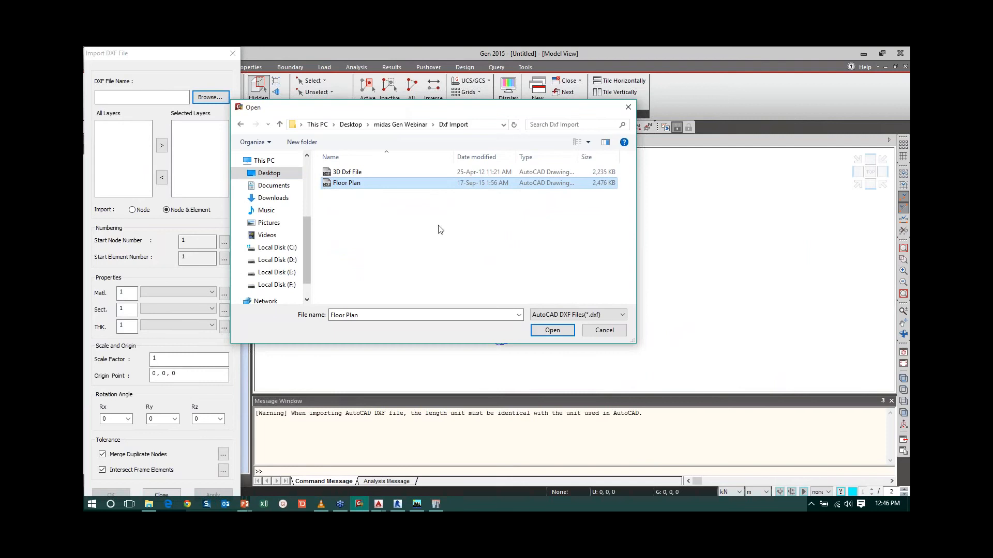
click(552, 330)
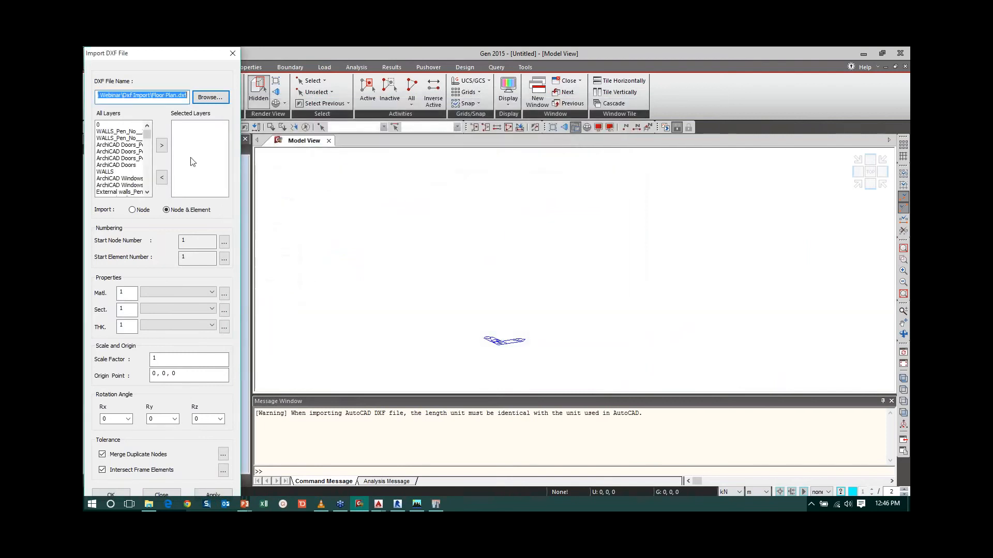
Add the CENTER_ layer to the layers selected for import.
drag(148, 136, 150, 196)
click(120, 193)
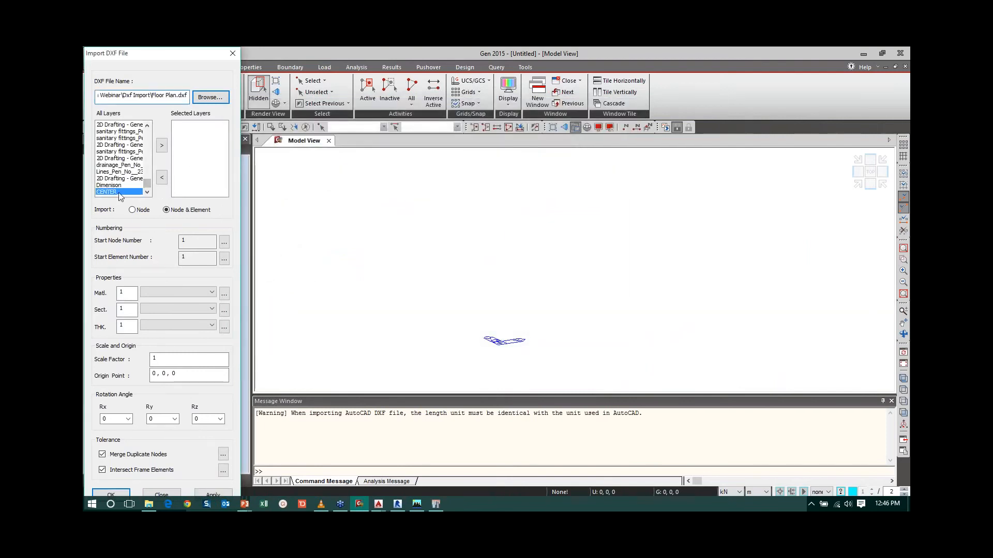
click(161, 147)
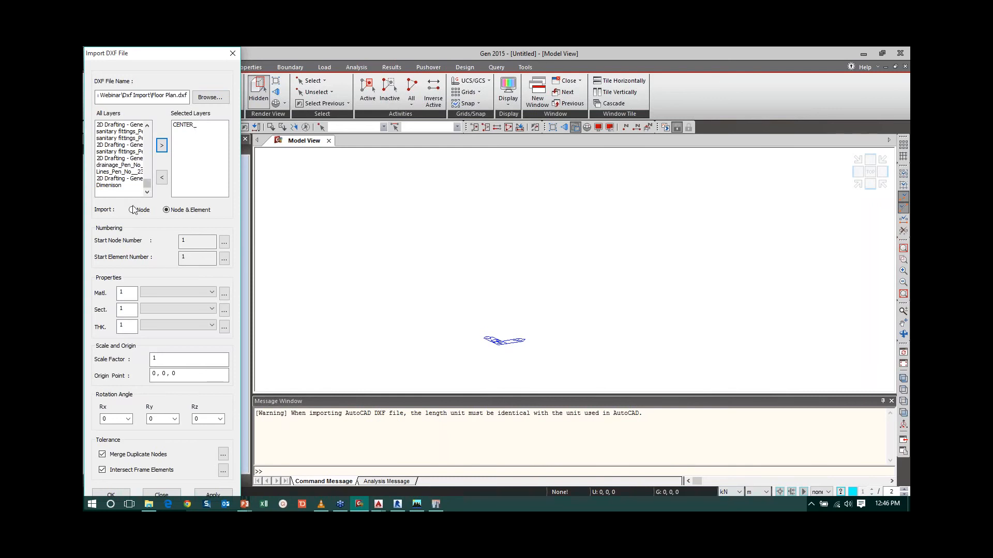
Define a concrete material of grade C25/30 under the EN04(RC) standard for the imported elements.
click(224, 294)
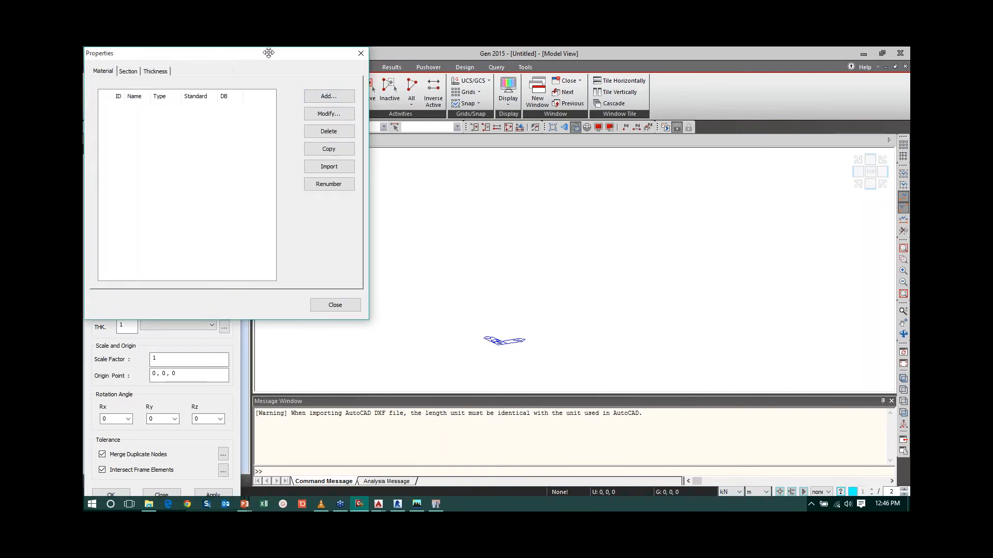
drag(274, 53, 482, 99)
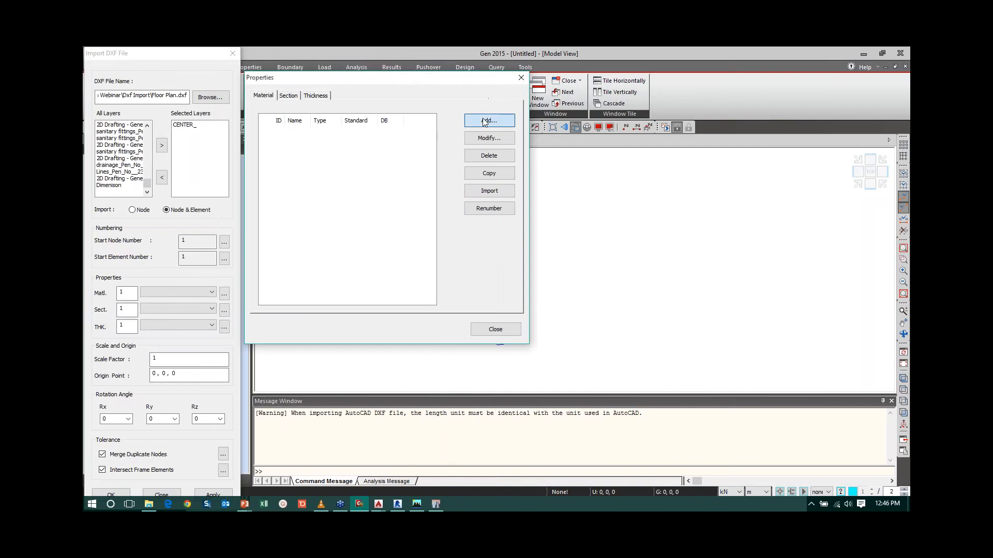
click(489, 120)
click(622, 125)
click(615, 132)
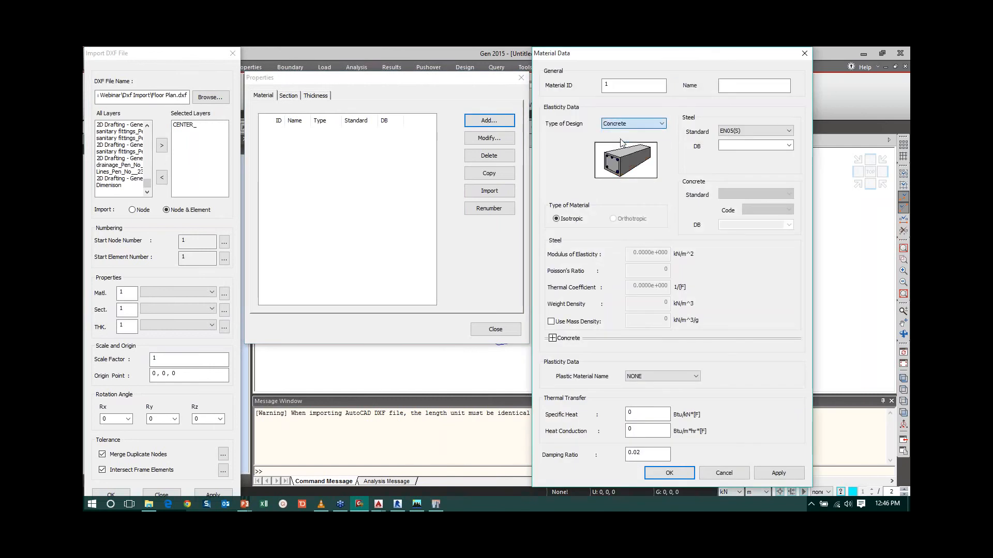
click(788, 225)
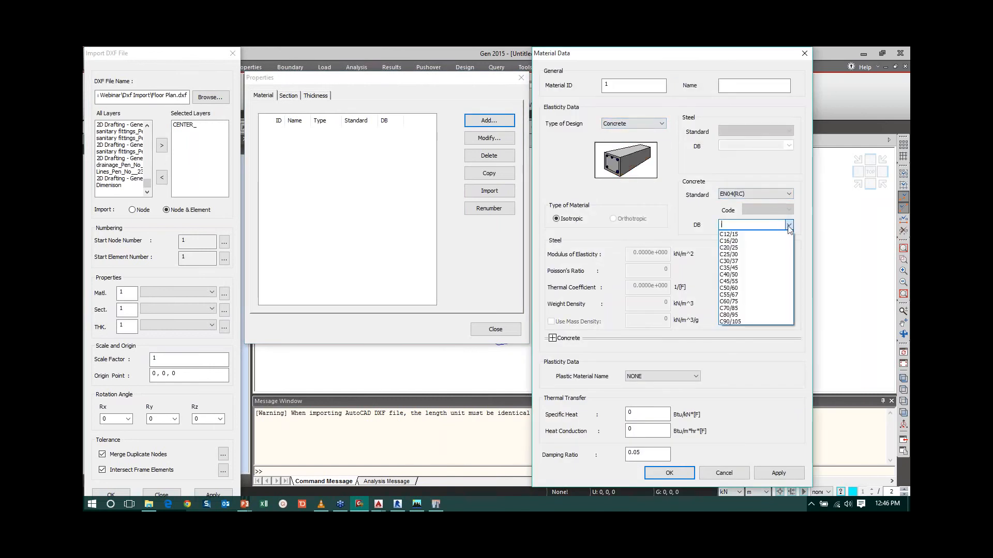
click(744, 254)
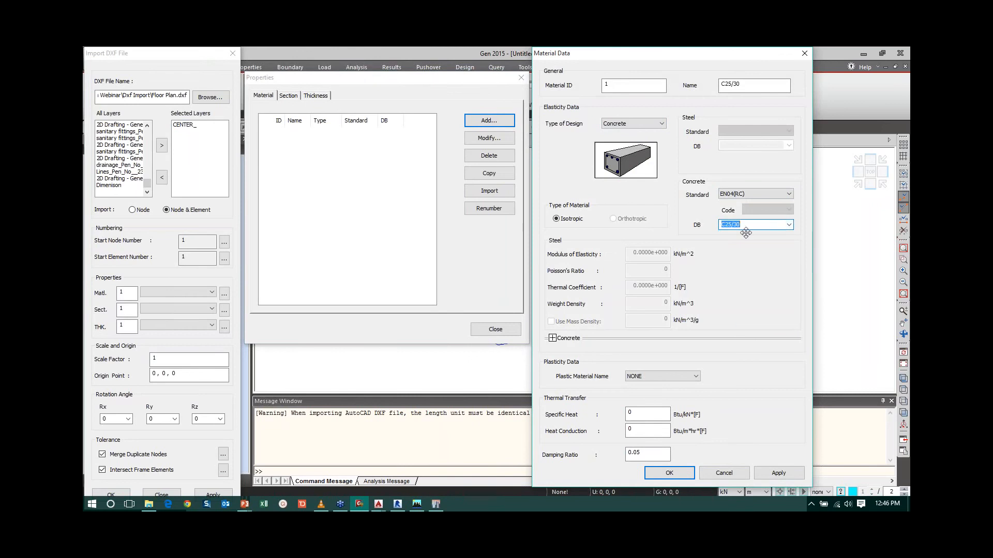
click(675, 472)
click(500, 331)
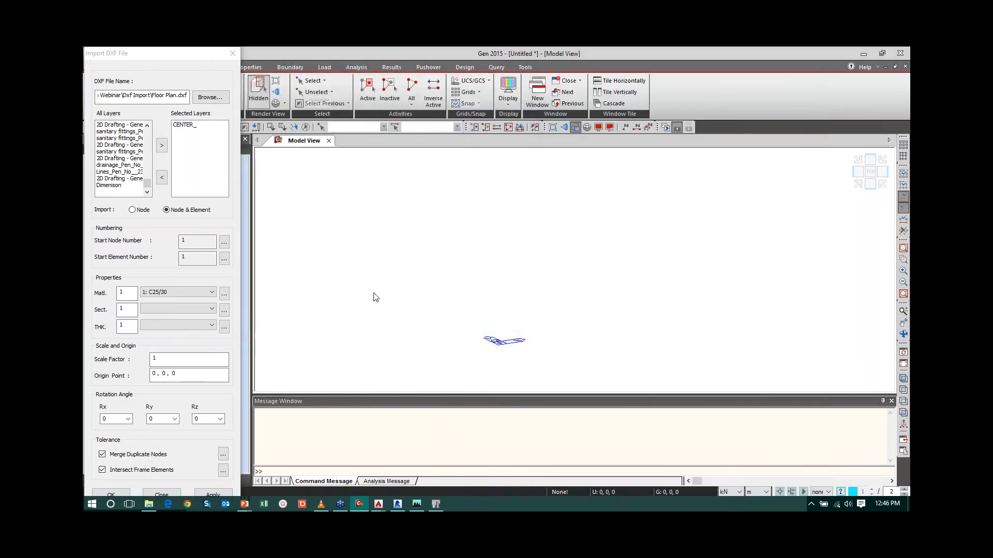
Start a new Solid Rectangle section named Beam for the imported elements.
click(224, 310)
click(327, 98)
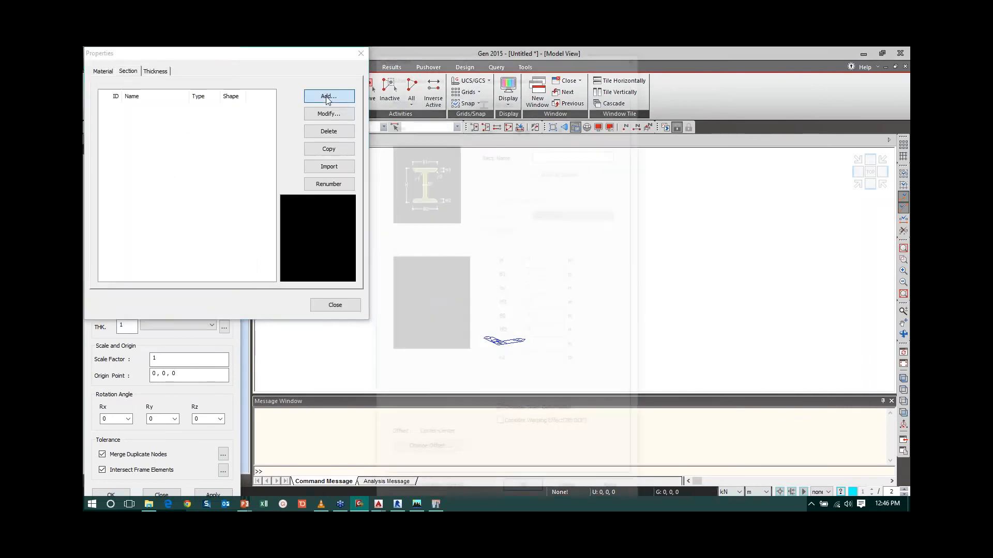
click(511, 101)
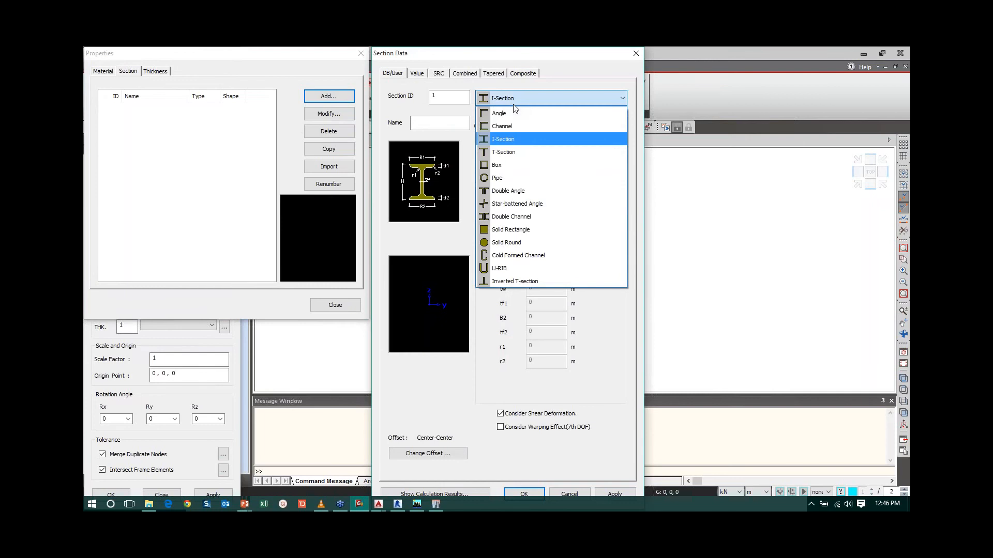
click(511, 230)
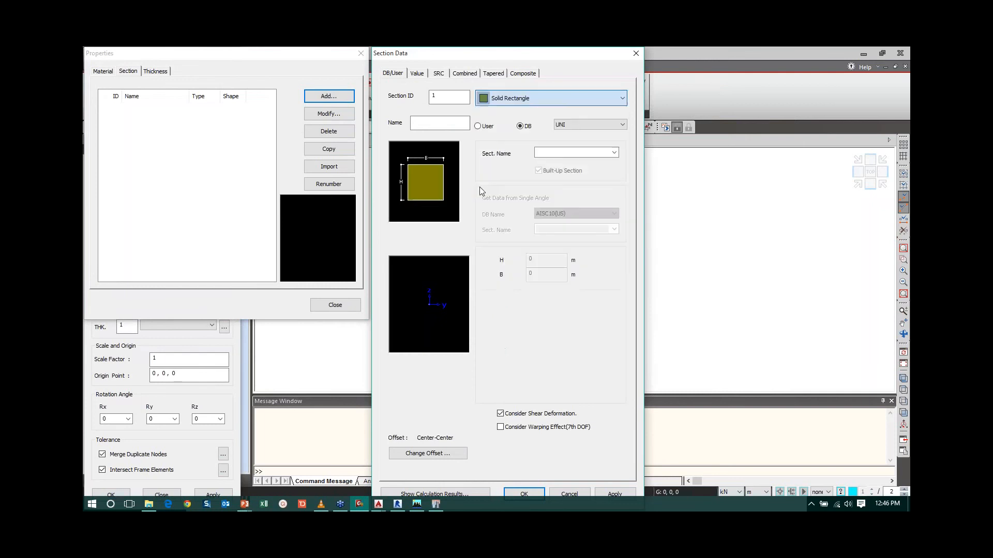
click(439, 122)
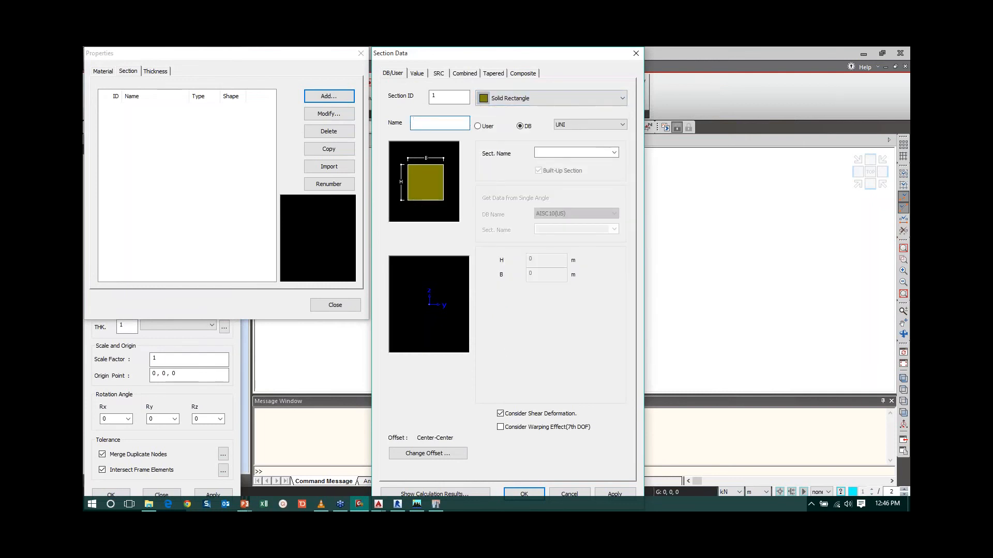
text(Beam)
Give the Beam section user-defined dimensions of H 0.5 m and B 0.7 m, and save it.
click(477, 126)
click(529, 259)
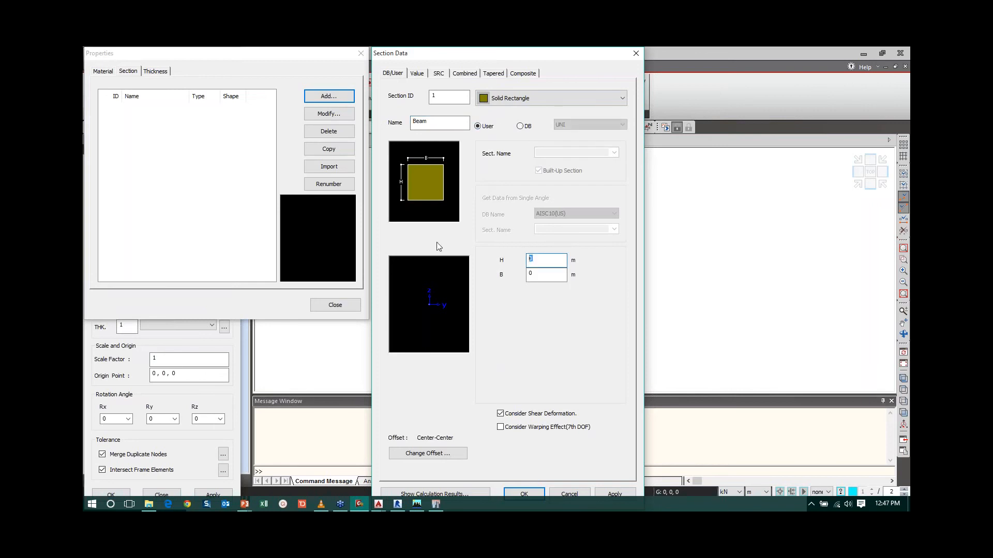
text(.5)
key(Tab)
text(0.7)
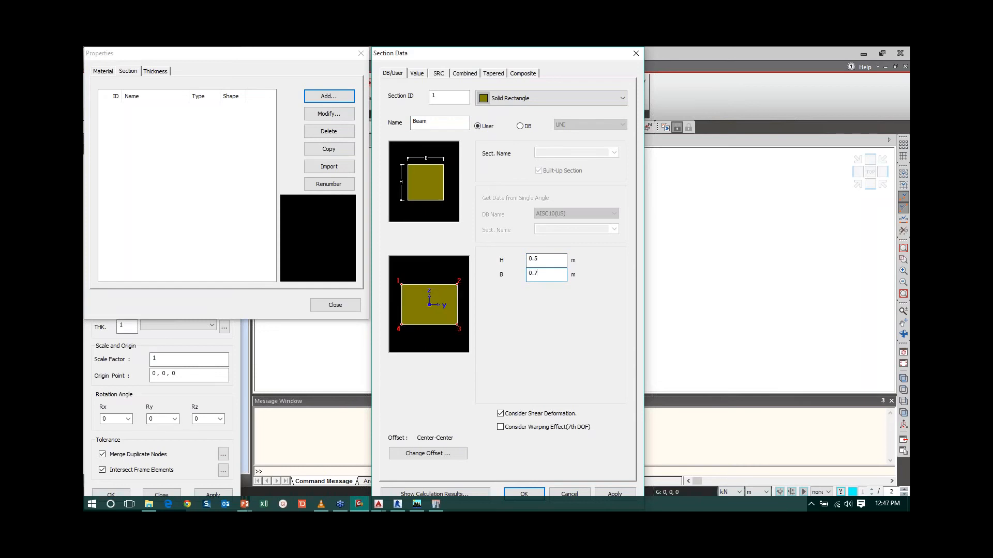
click(524, 494)
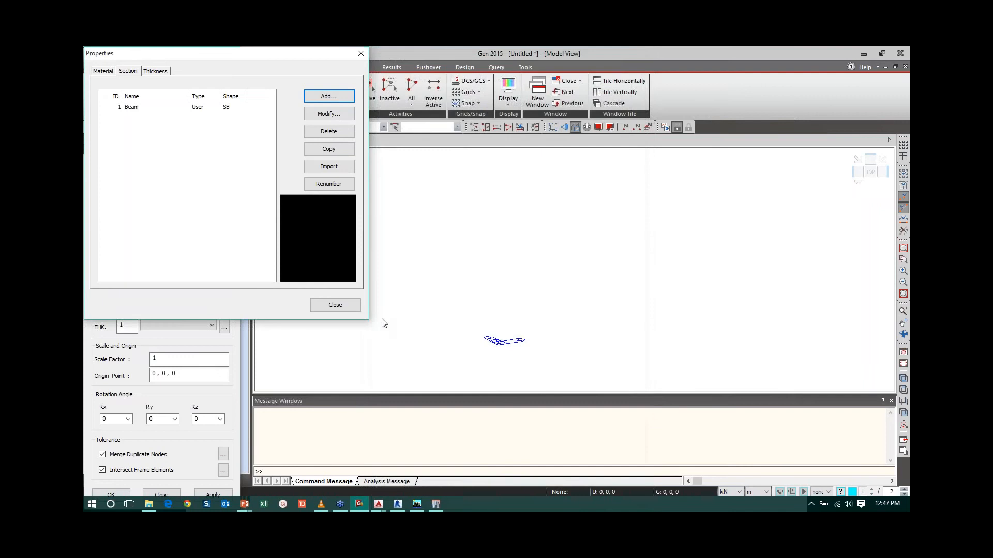
click(336, 305)
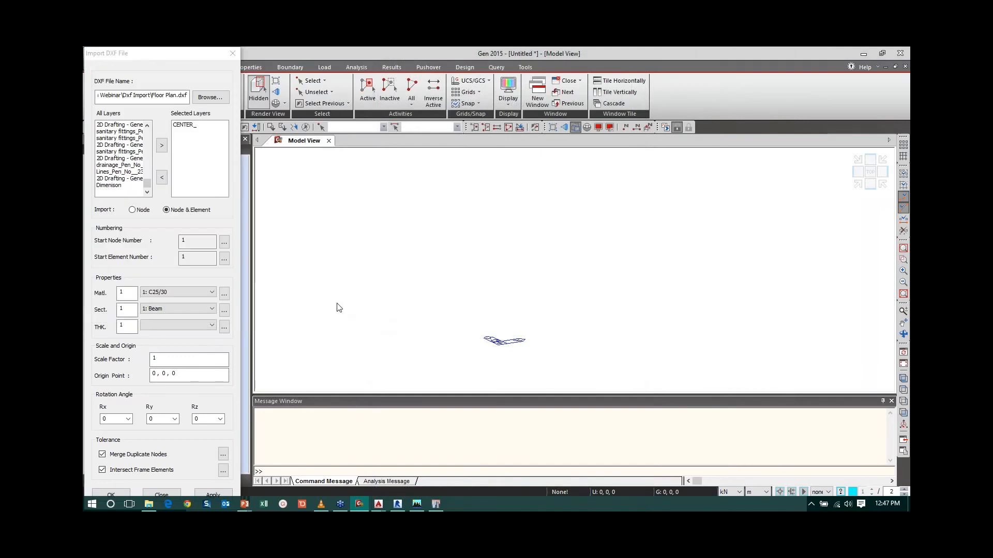
Set the length unit to mm and import the centre lines with the origin point at 0, 0, 4.
click(761, 492)
click(756, 455)
click(170, 371)
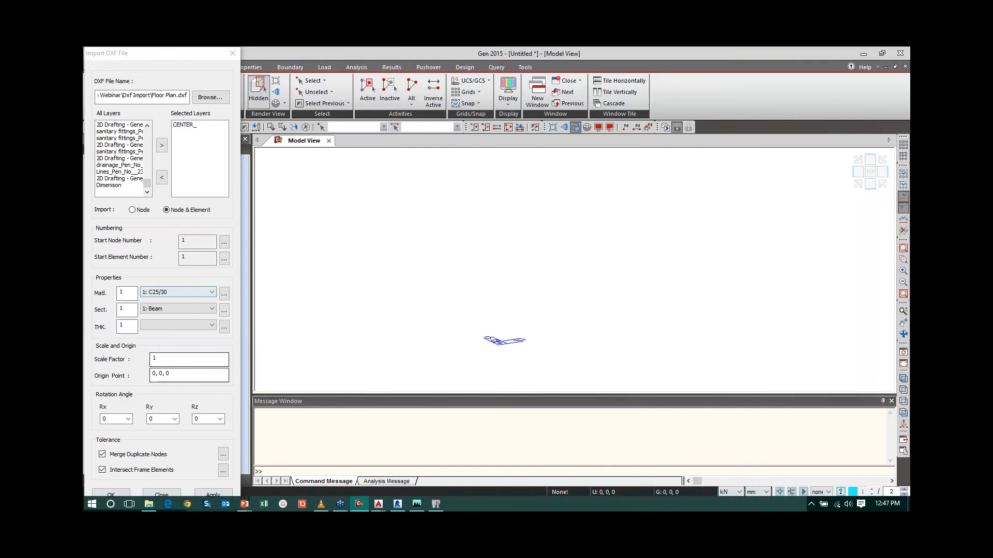
click(170, 374)
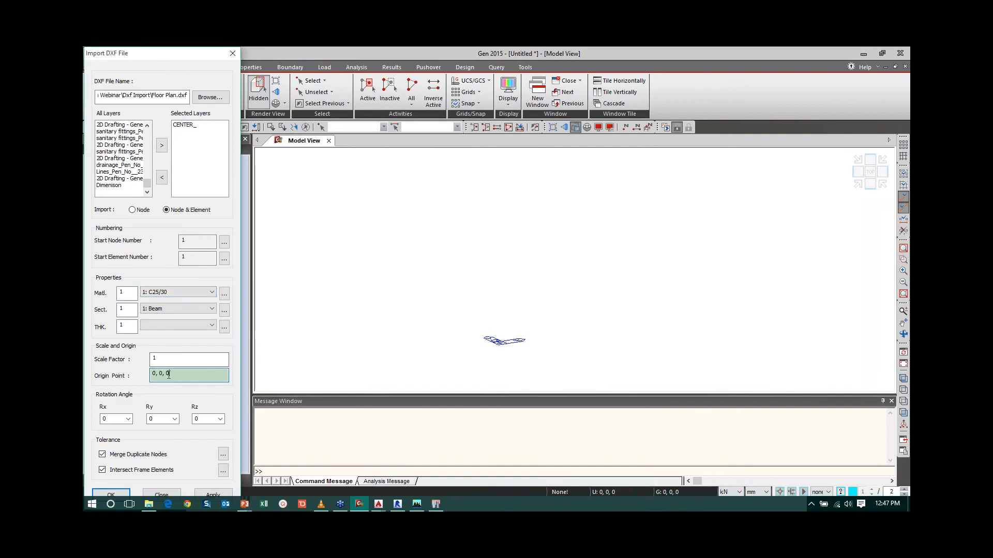
drag(170, 375, 166, 375)
text(4)
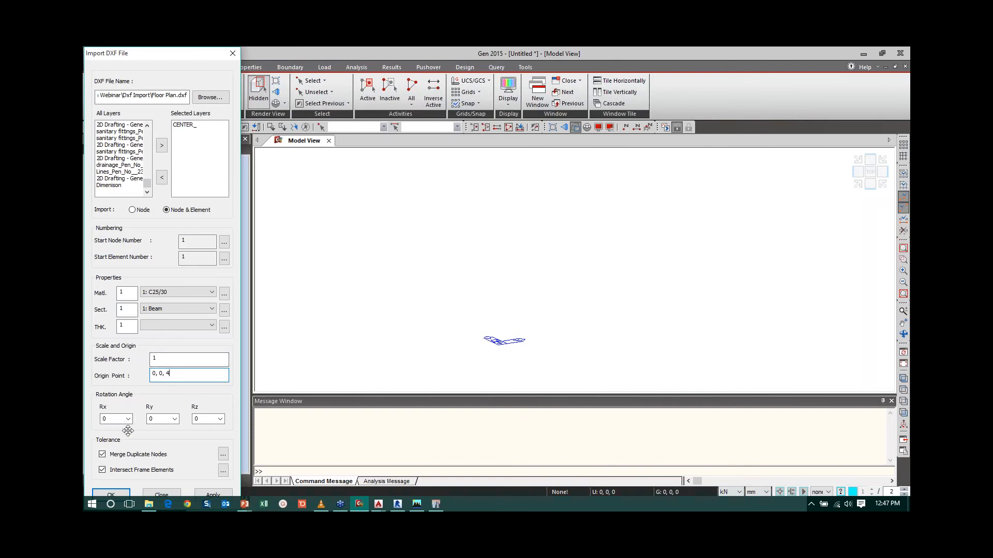
click(122, 494)
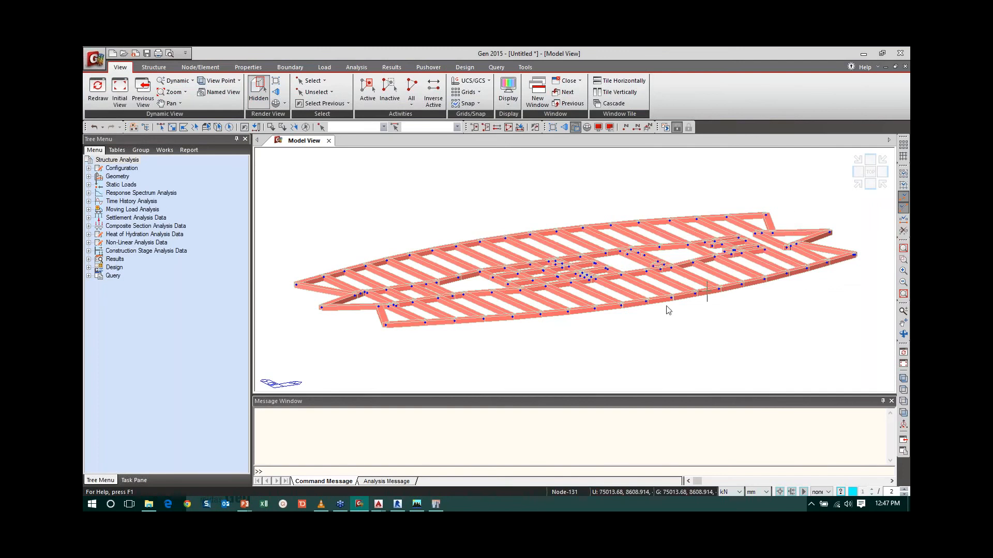
Start a dimension import named 1st Floor and load the Floor Plan DXF file into it.
click(902, 389)
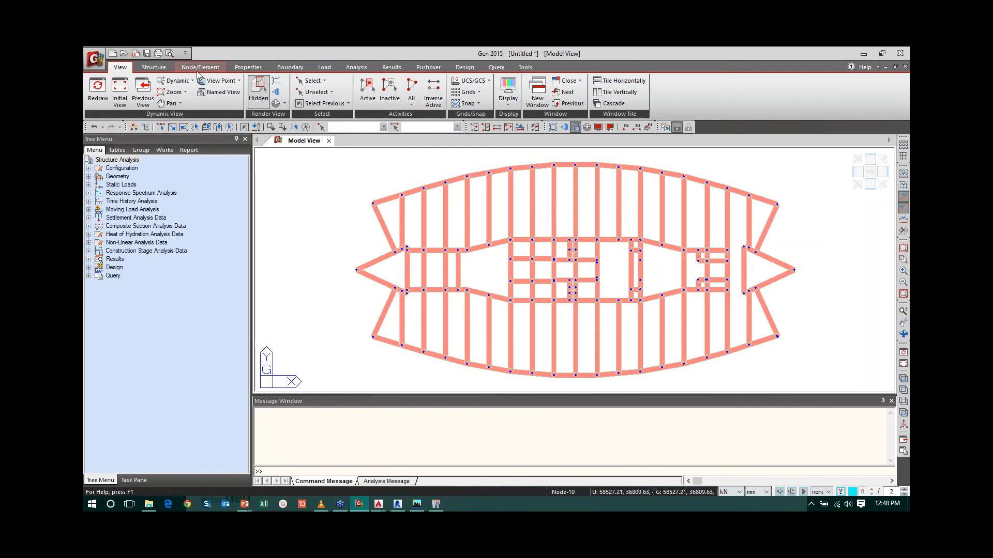
click(153, 70)
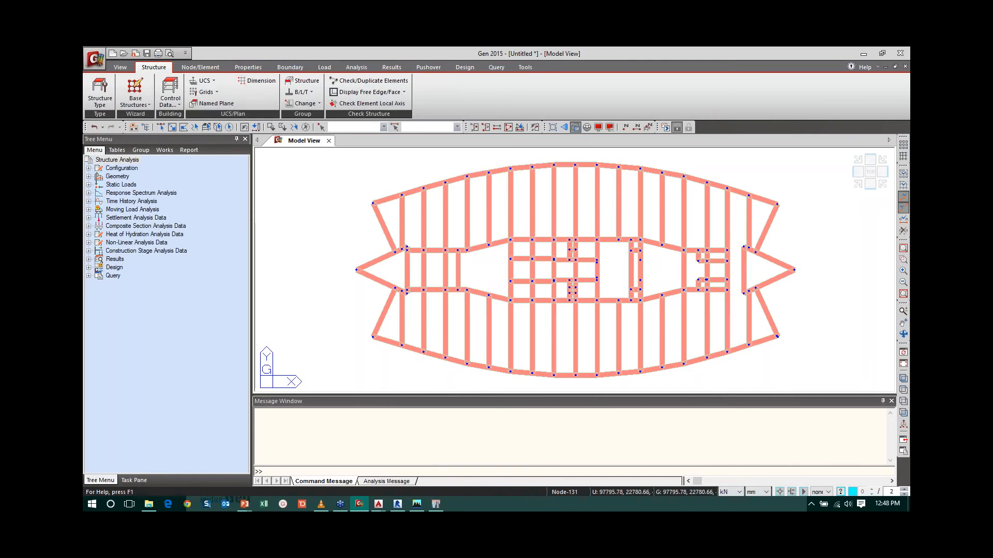
click(903, 379)
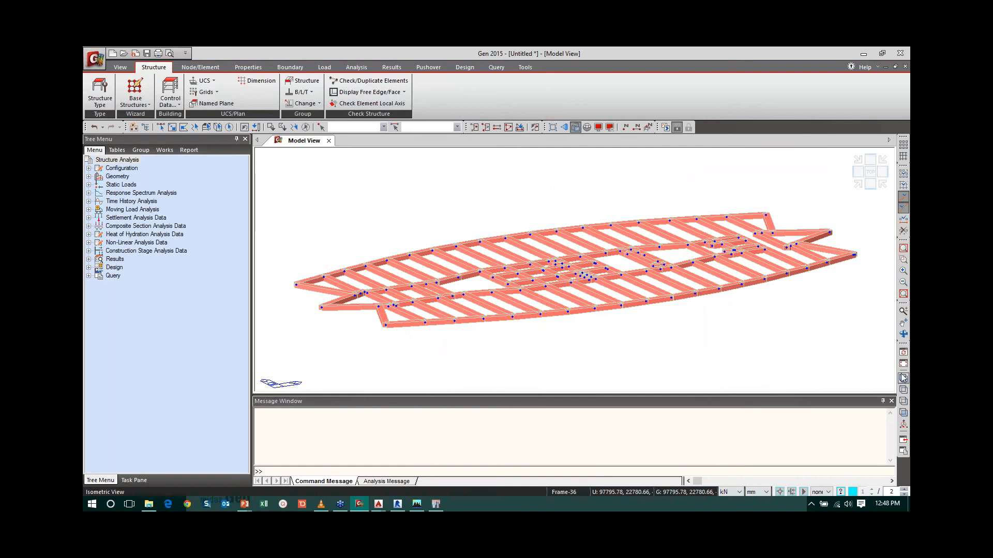
click(258, 82)
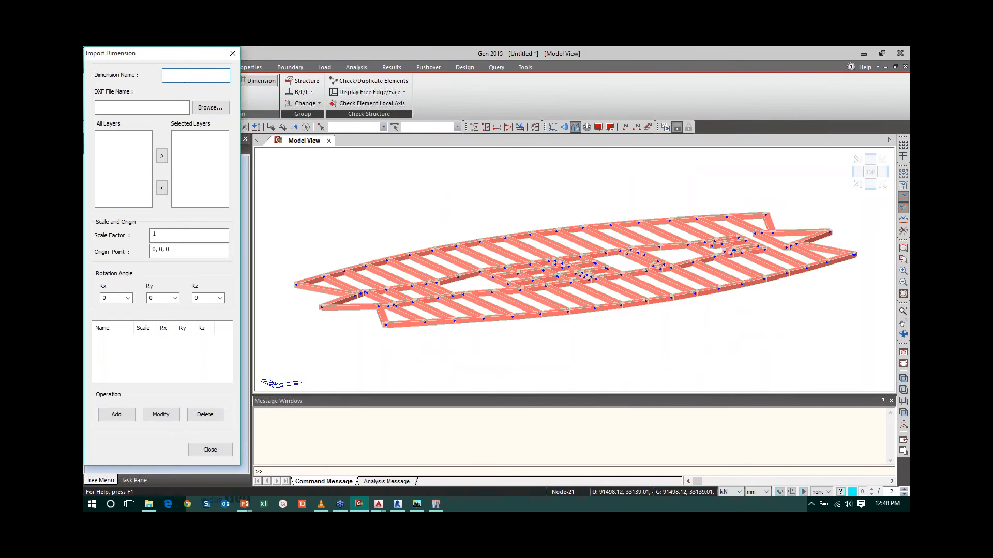
text(1st Floor)
click(209, 108)
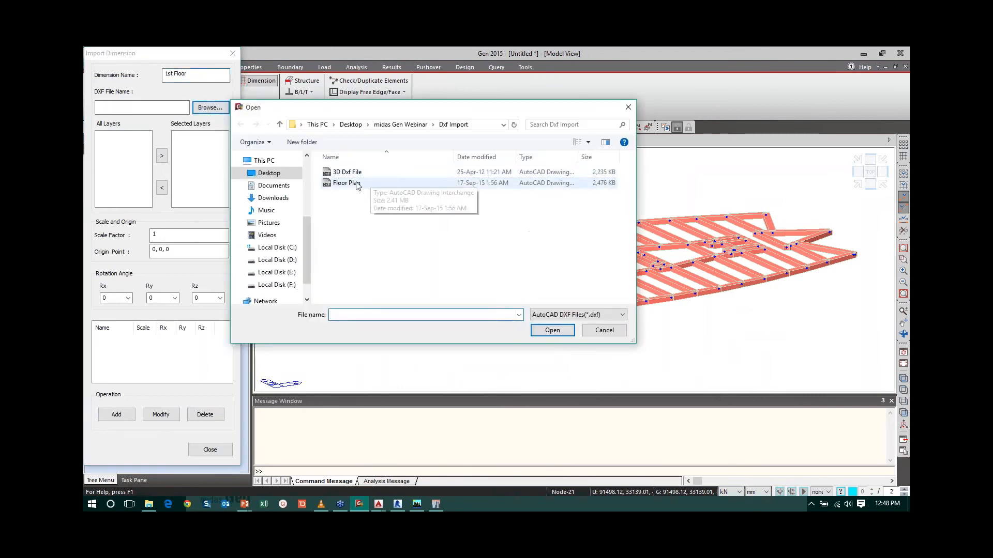
click(347, 183)
click(552, 330)
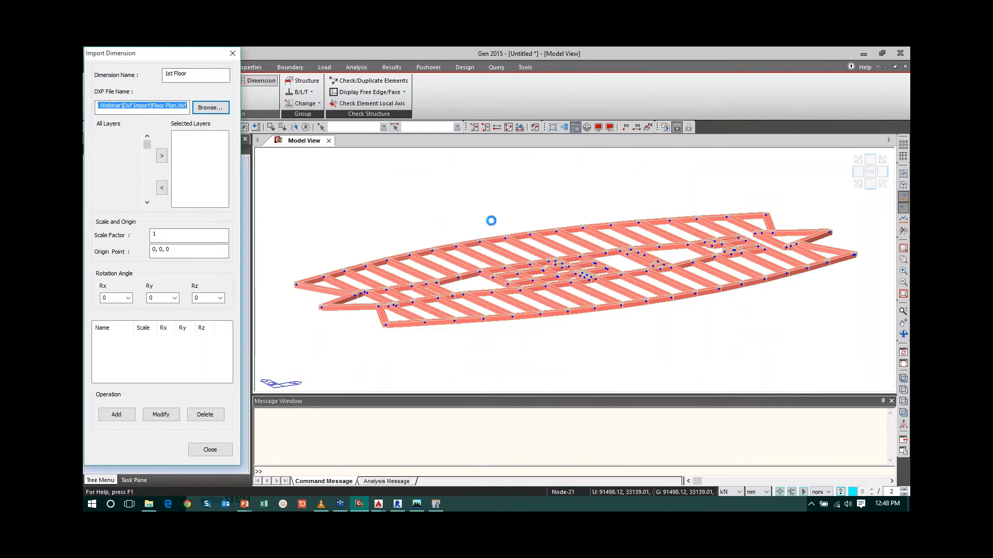
Select the Dimenison layer and add the 1st Floor dimension to the model.
drag(148, 150, 147, 164)
click(109, 183)
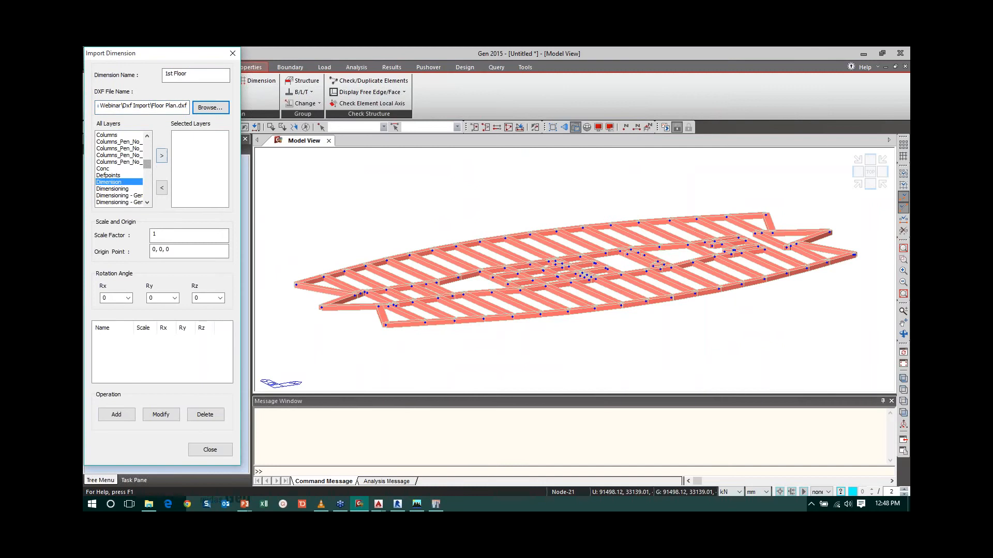
click(162, 155)
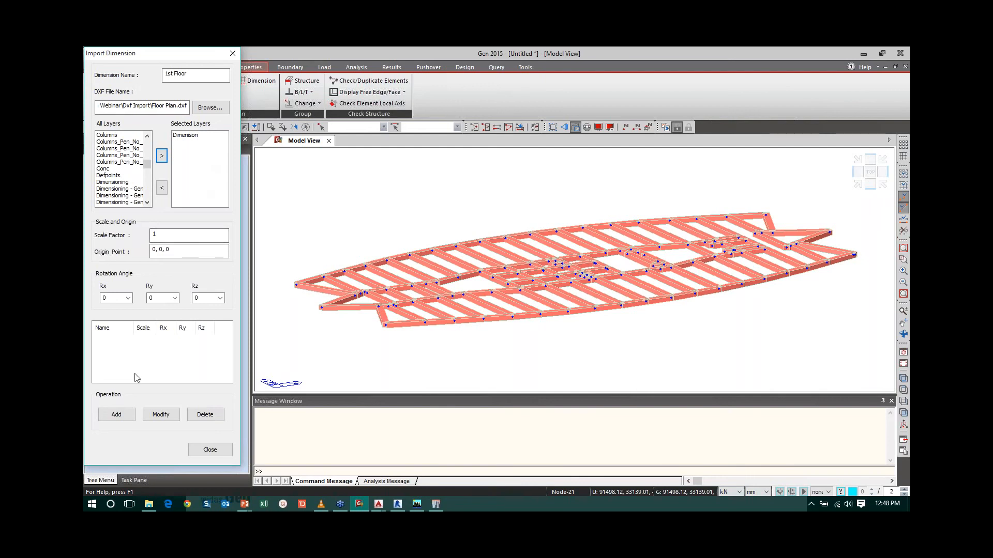
click(116, 415)
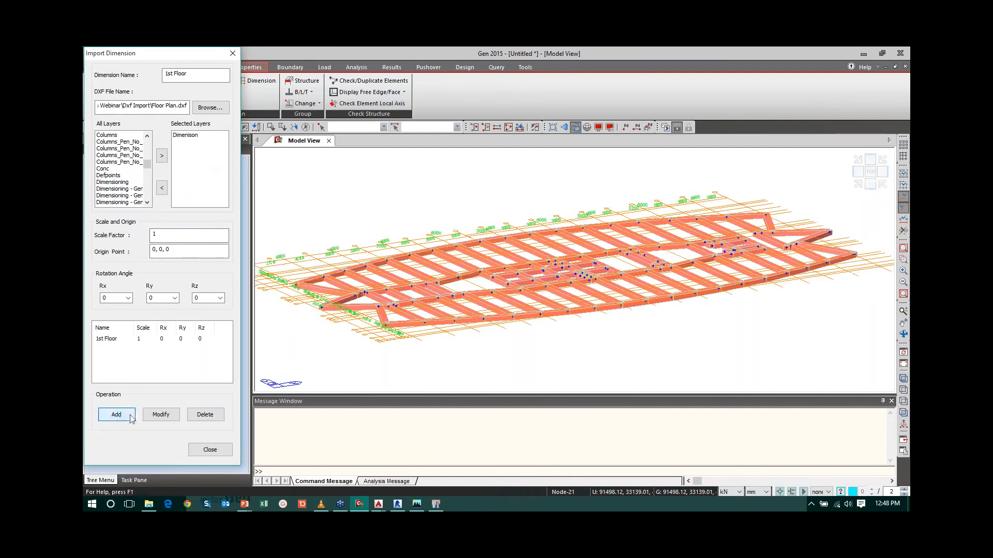
click(210, 450)
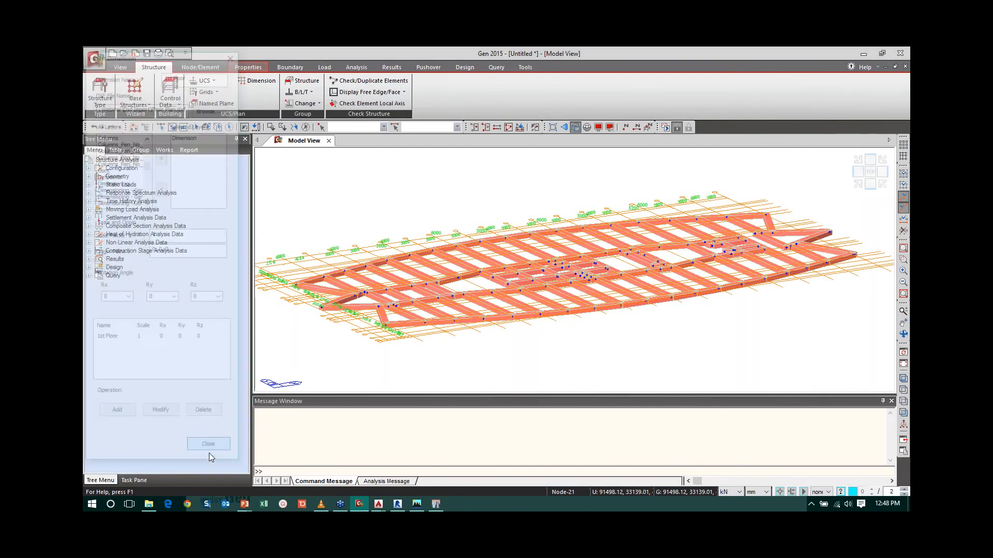
Examine the imported dimension lines and grid against the beams in plan, including a close-up of the upper-left corner.
click(906, 390)
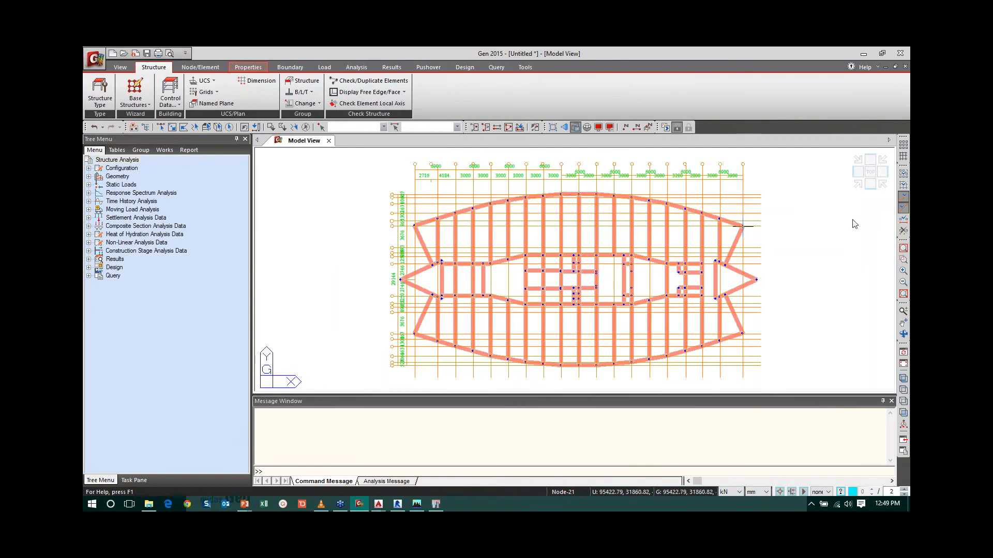
click(903, 259)
drag(366, 168, 701, 350)
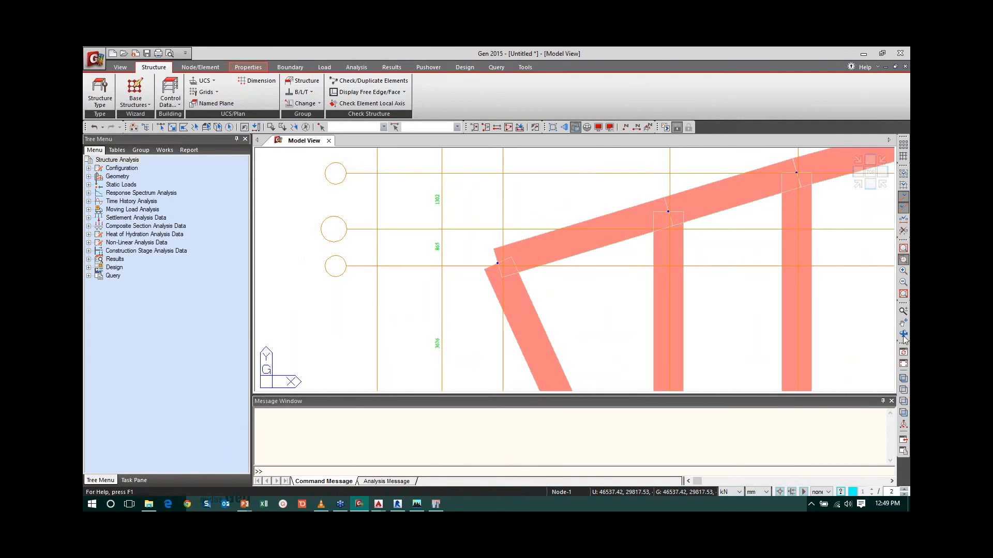
click(903, 283)
click(902, 283)
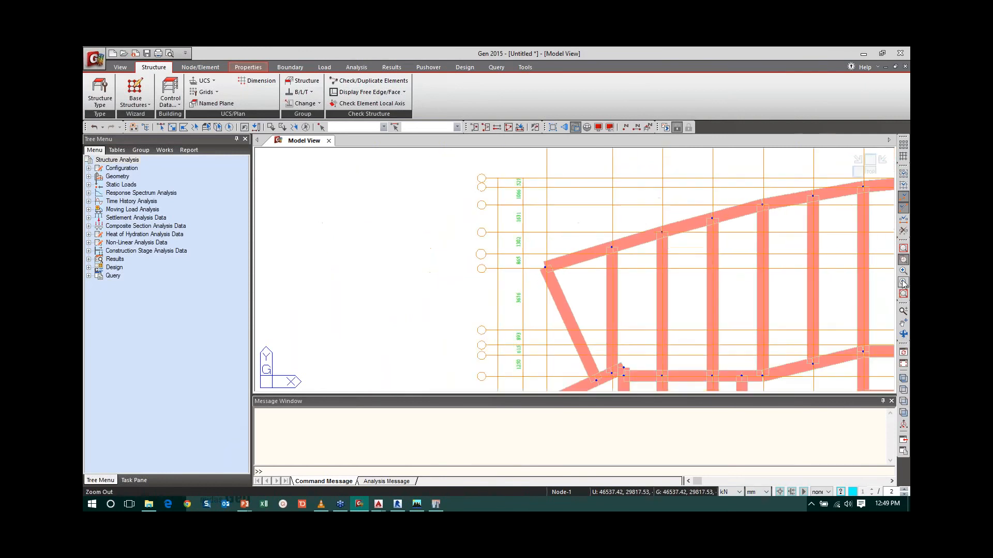
click(903, 283)
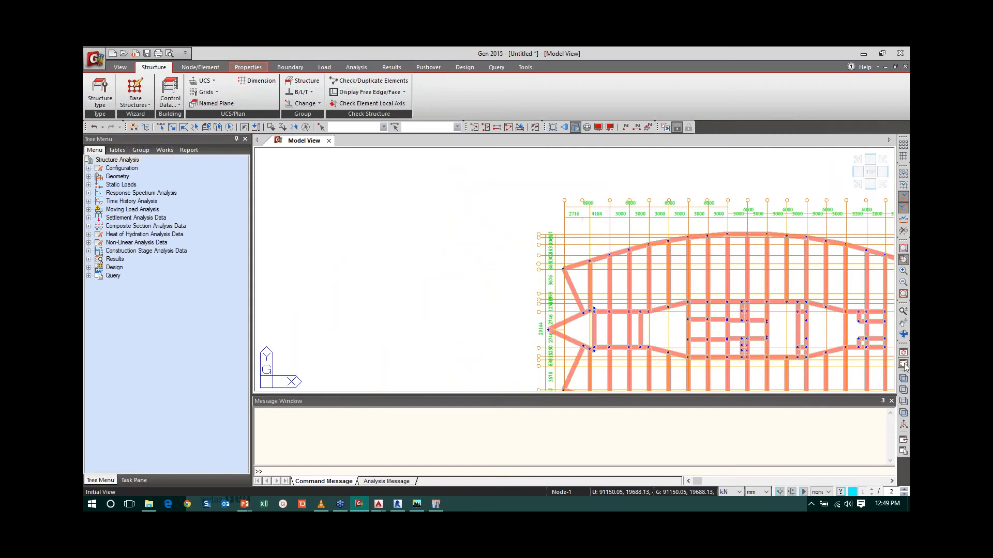
click(905, 389)
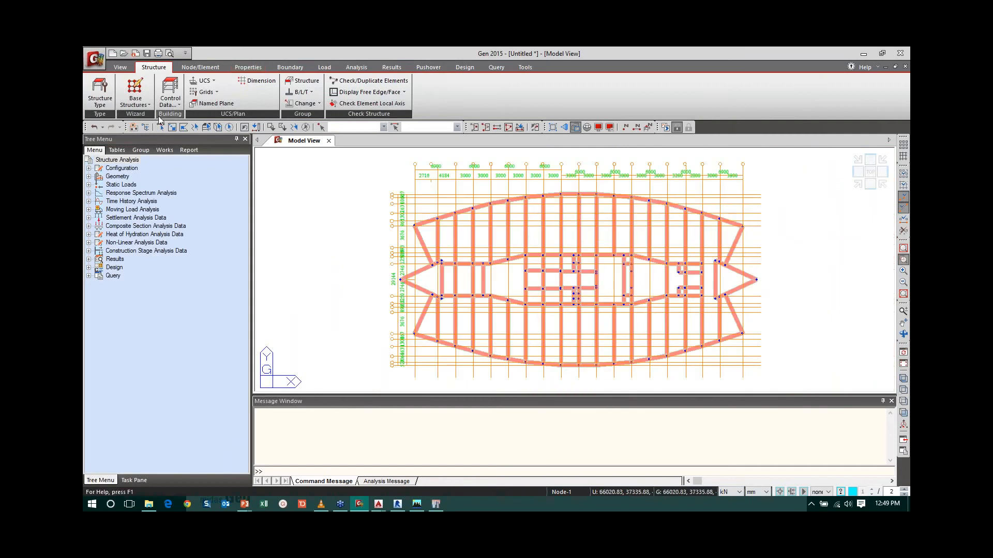
Hide the 1st Floor dimension in the model's Works tree and display it again.
click(159, 127)
click(165, 150)
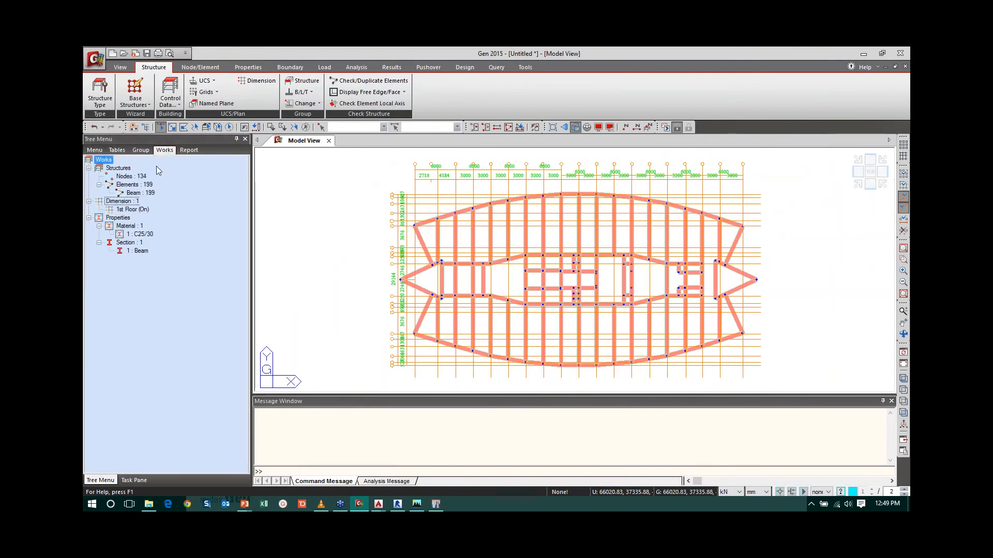
right_click(143, 209)
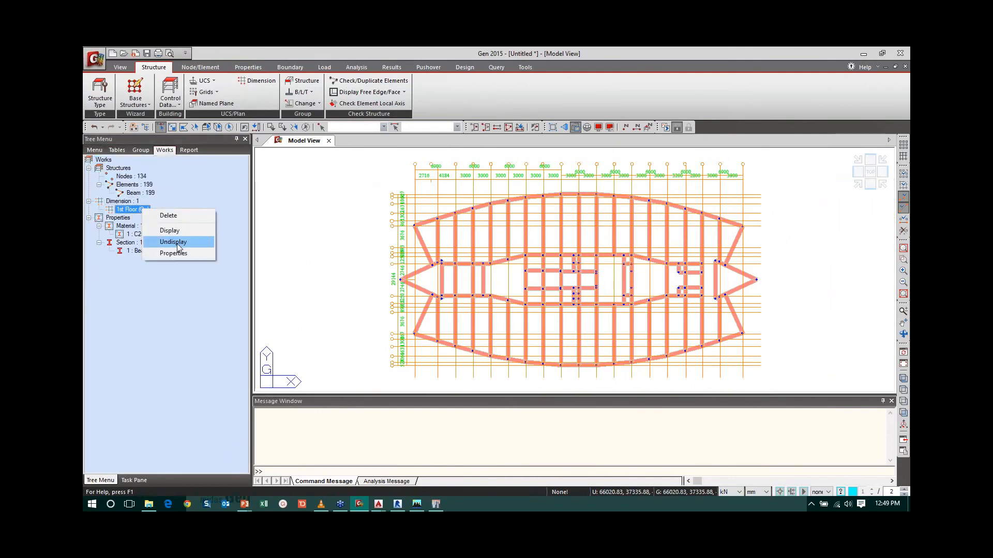
click(176, 244)
right_click(146, 212)
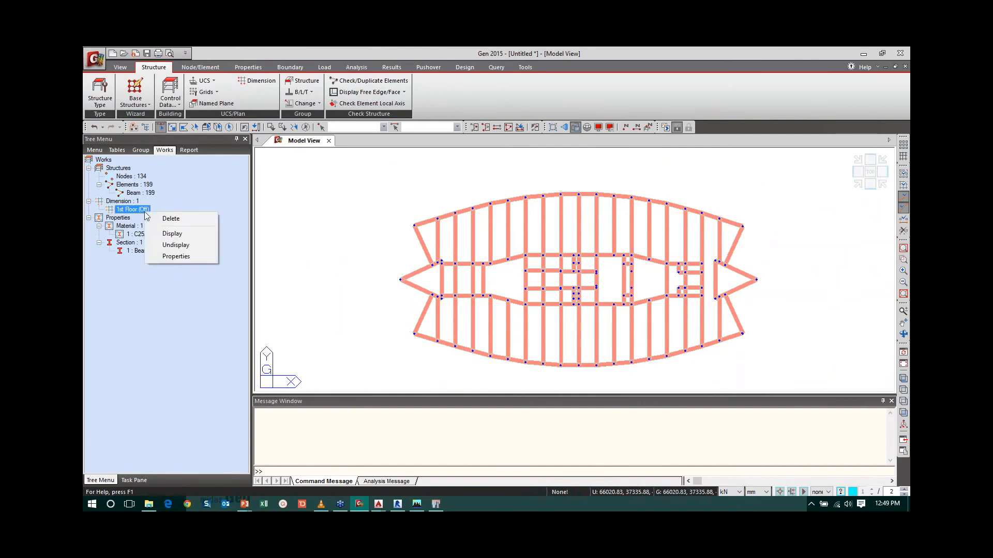
click(174, 246)
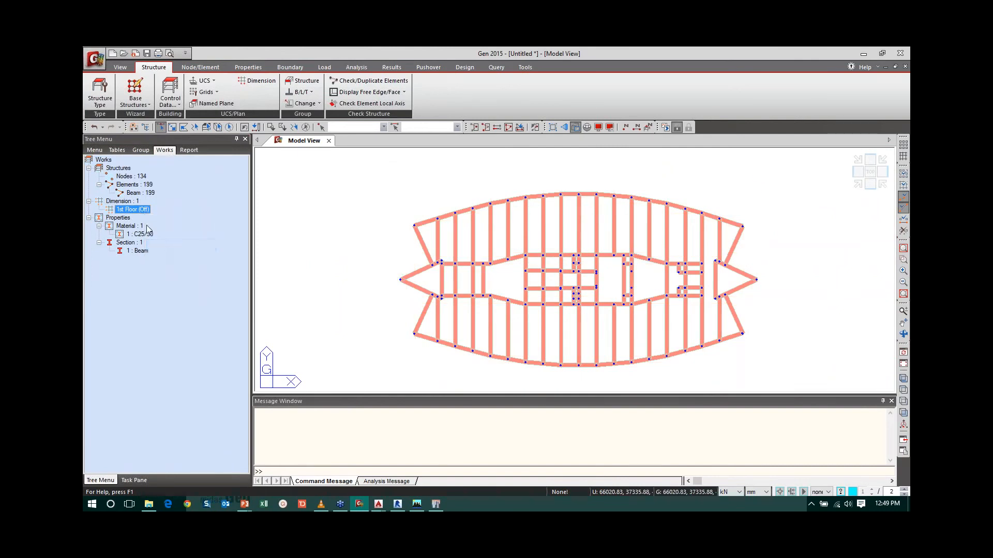
right_click(146, 211)
click(174, 234)
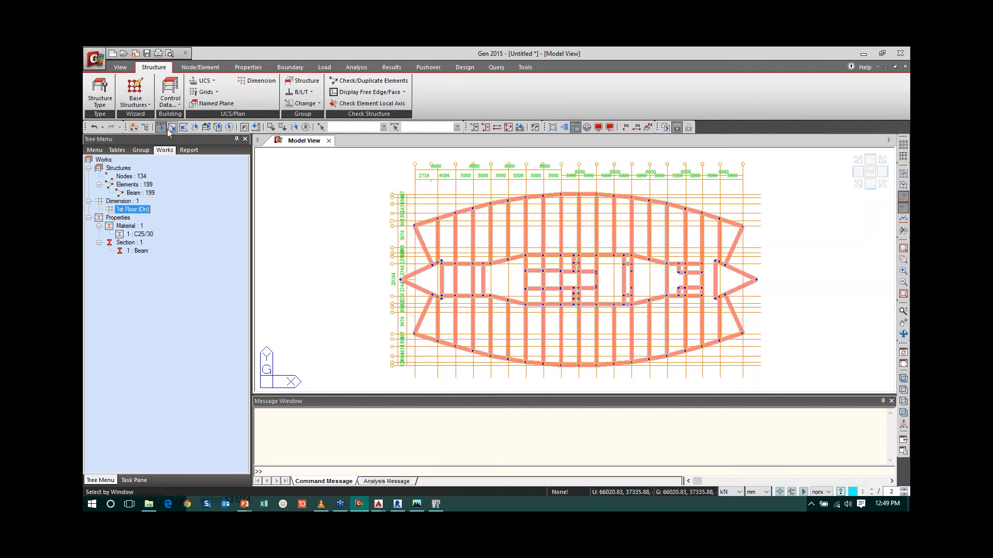
Start a new section with ID 2, choose the Solid Rectangle shape and name it Col.
right_click(127, 244)
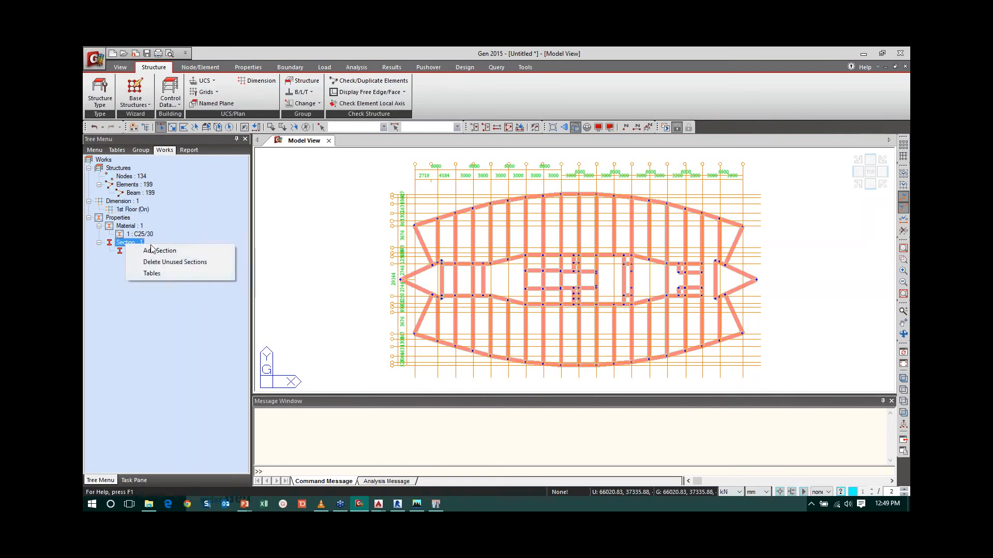
click(166, 251)
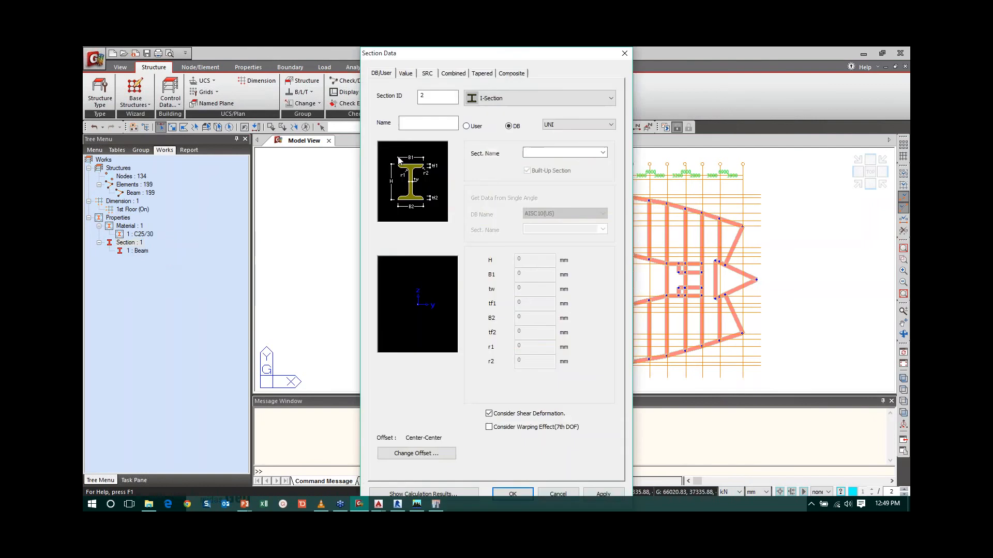
click(538, 98)
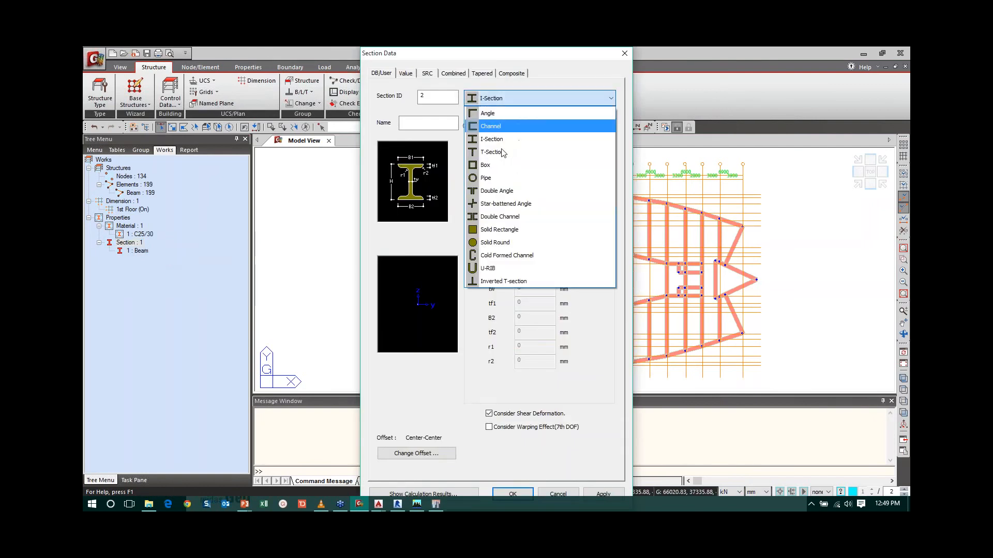
click(505, 230)
click(444, 123)
text(Col)
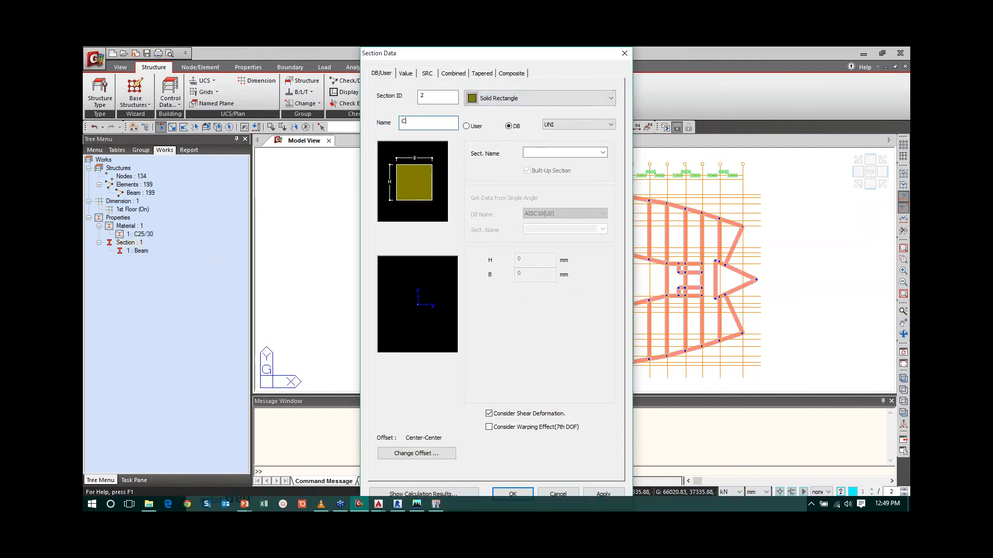
Make the Col section user-defined with H 1000 mm and B 750 mm, and save it.
click(468, 126)
click(538, 257)
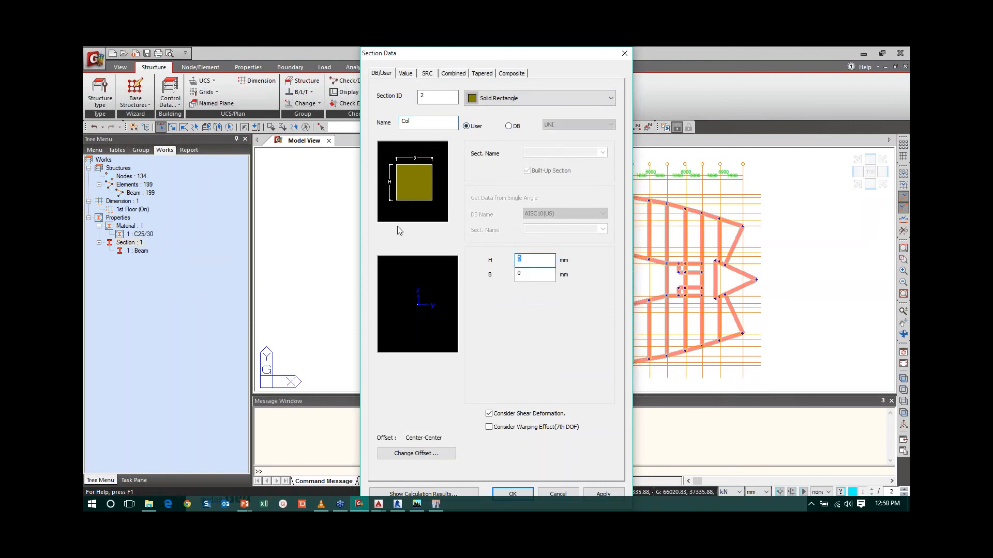
text(500)
text(750)
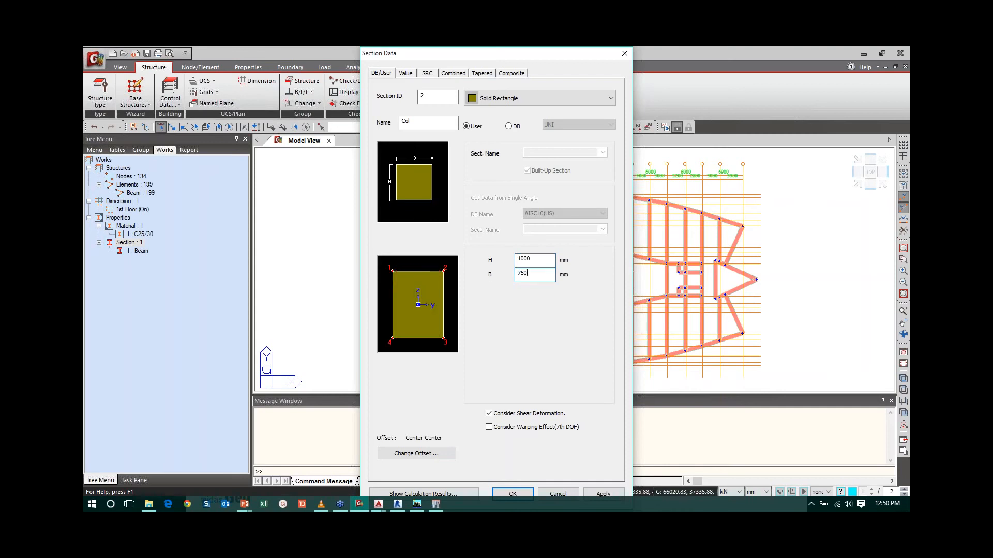
click(511, 494)
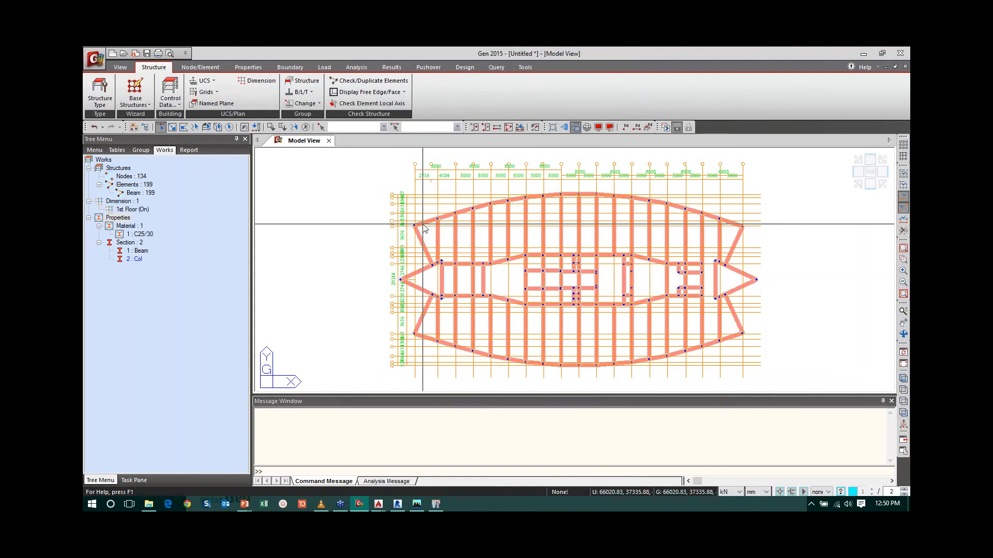
Select the column nodes along the plan's upper curved edge, from its left corner through every second beam to its right corner.
click(414, 225)
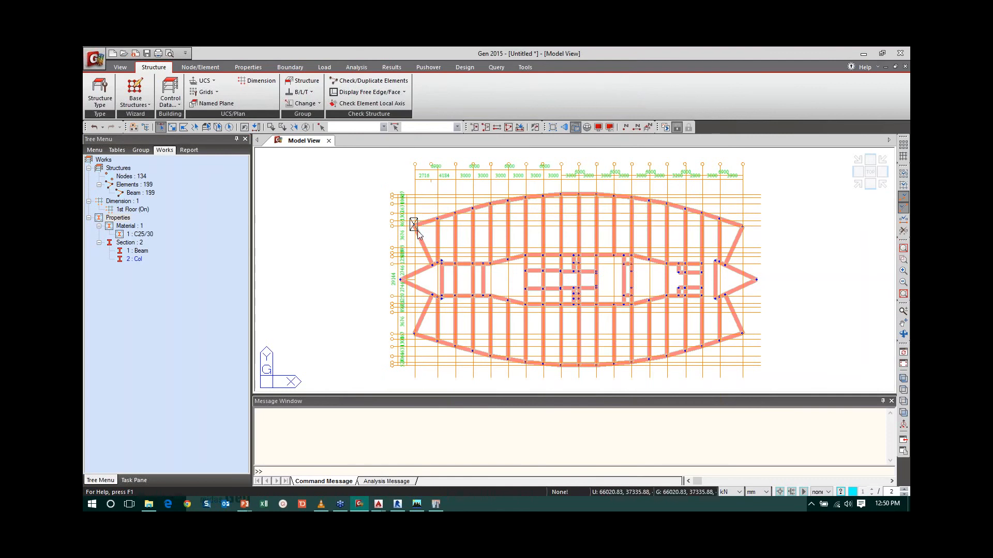
click(455, 212)
click(489, 203)
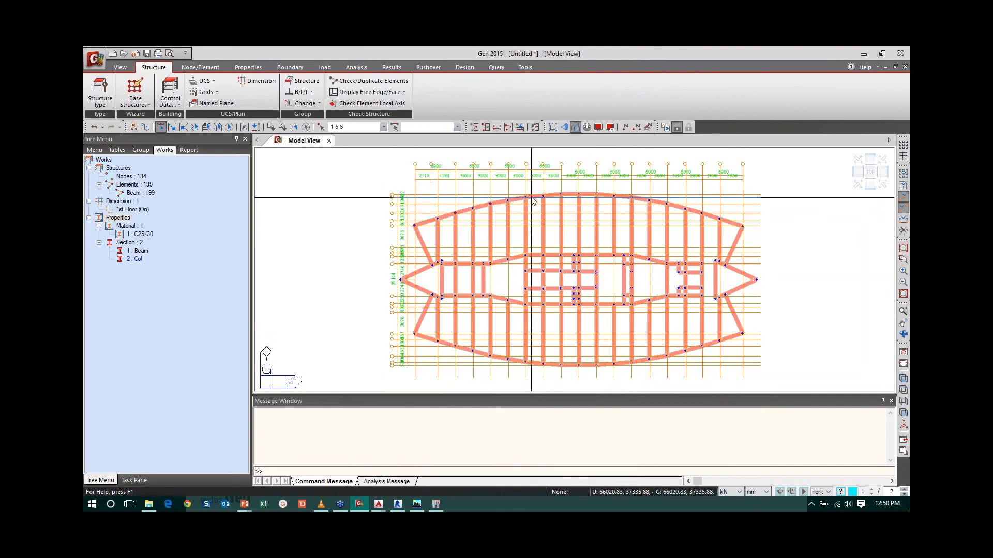
click(525, 197)
click(560, 194)
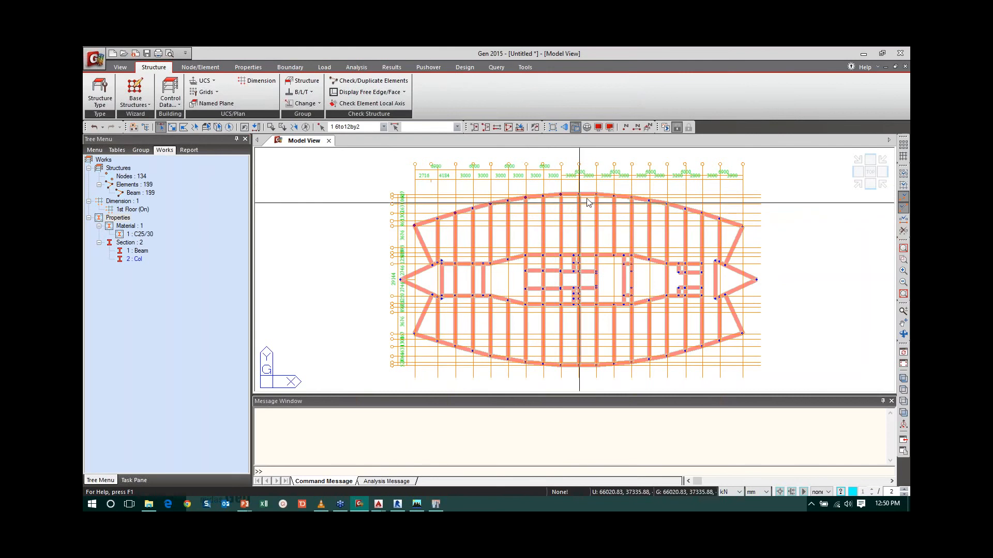
click(596, 194)
click(631, 197)
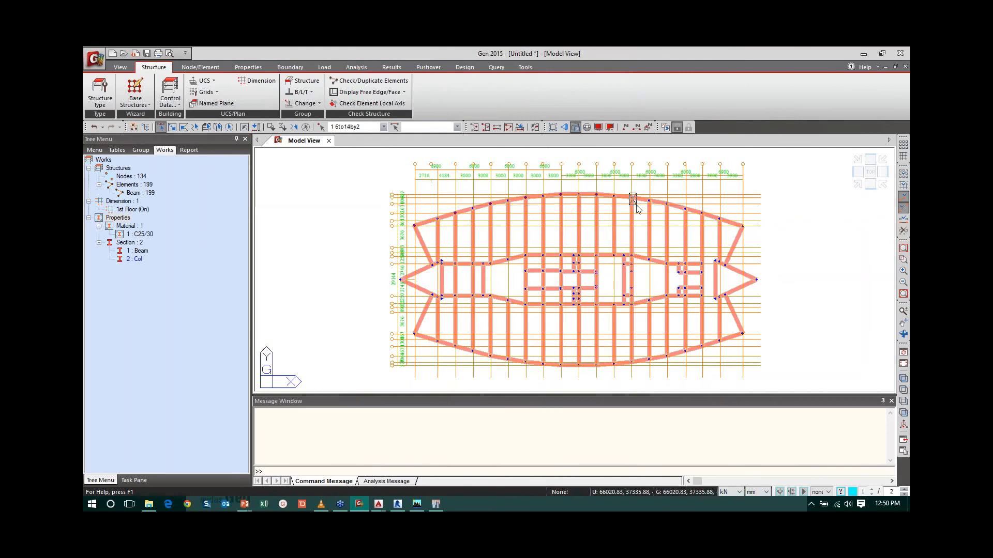
click(666, 203)
click(701, 212)
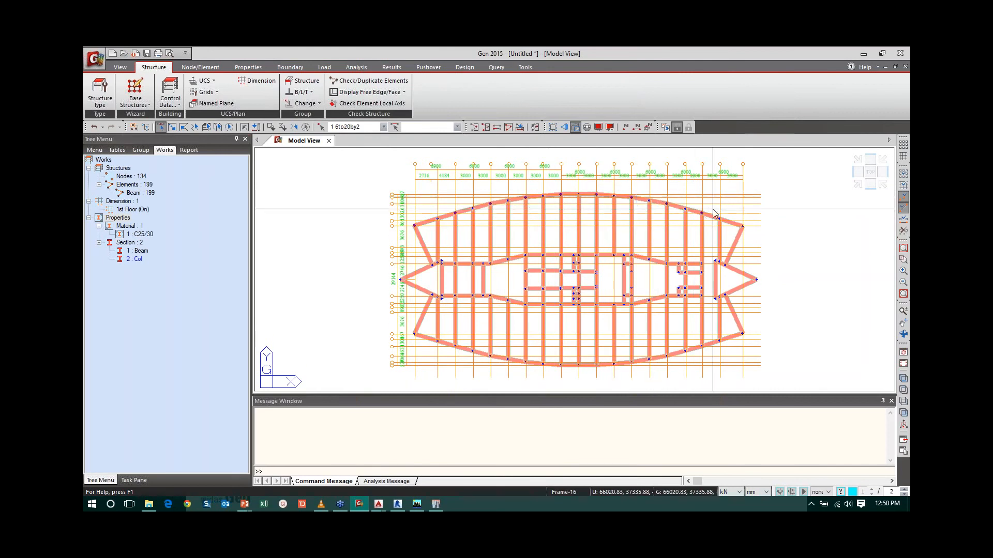
click(743, 226)
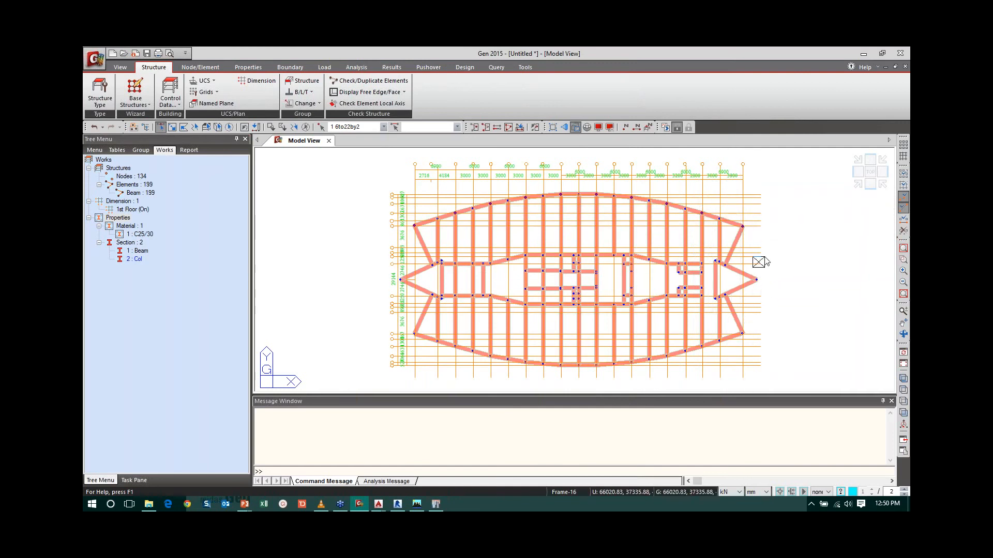
Add the right tip node, the lower right corner and every second node along the lower curved edge to the selection.
click(757, 279)
click(742, 334)
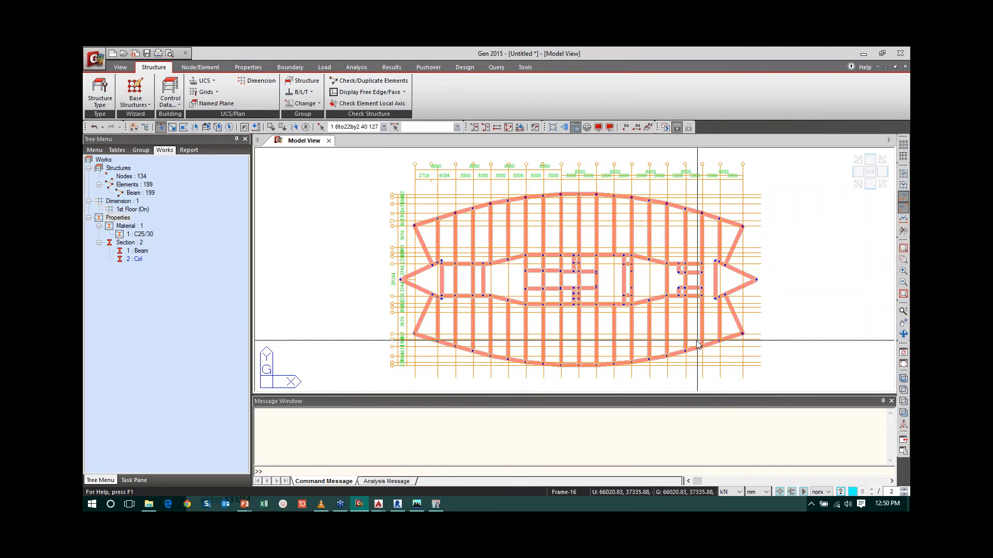
click(684, 351)
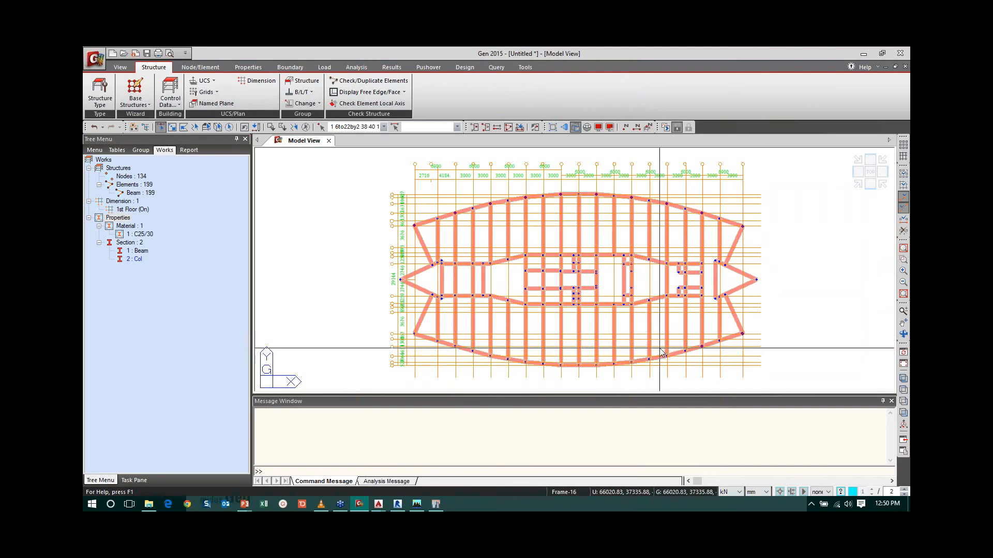
click(632, 362)
click(595, 367)
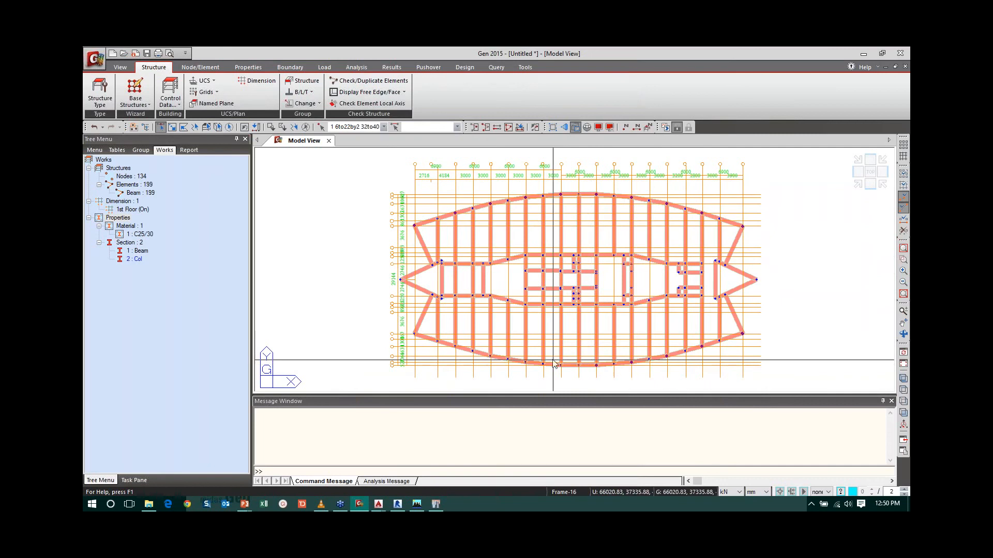
click(560, 364)
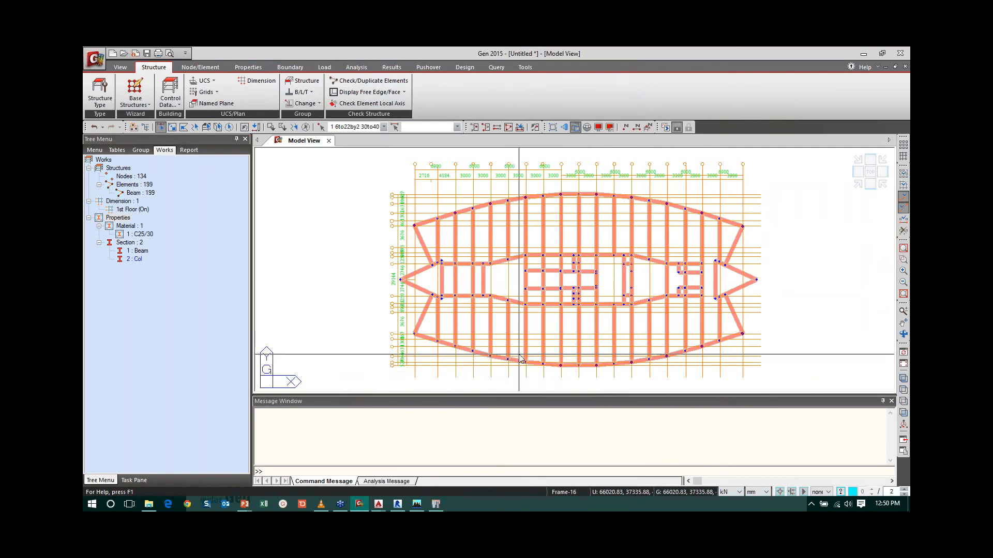
click(526, 362)
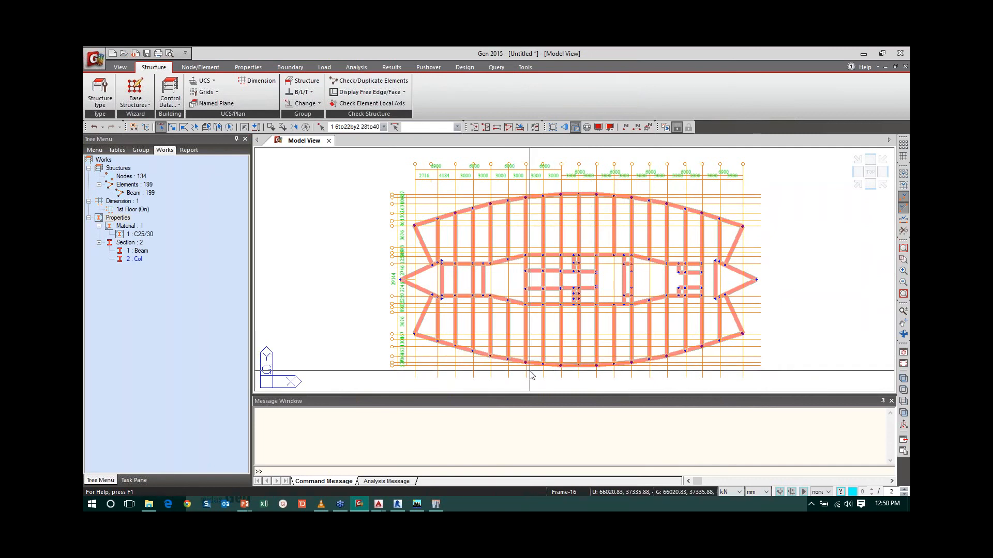
click(490, 358)
click(455, 346)
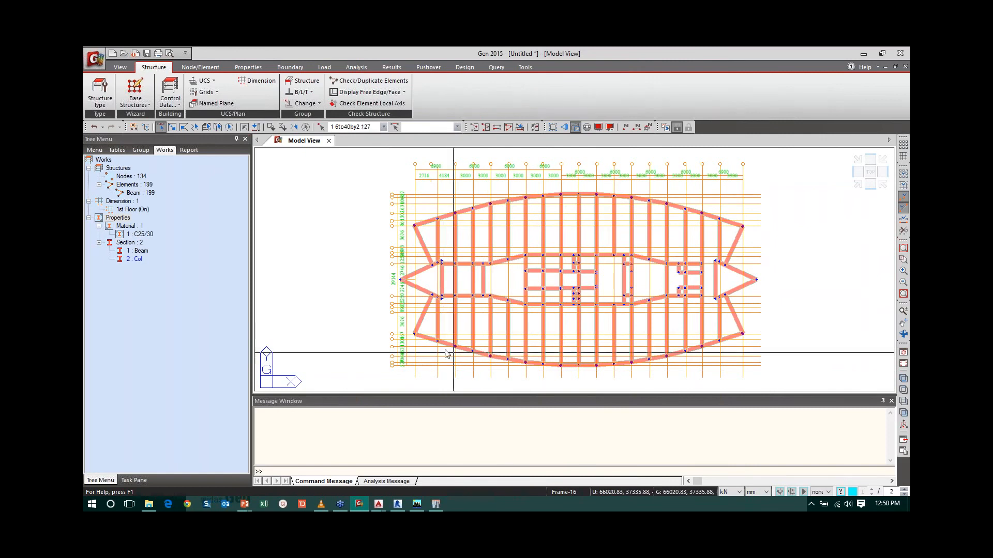
click(414, 332)
click(437, 341)
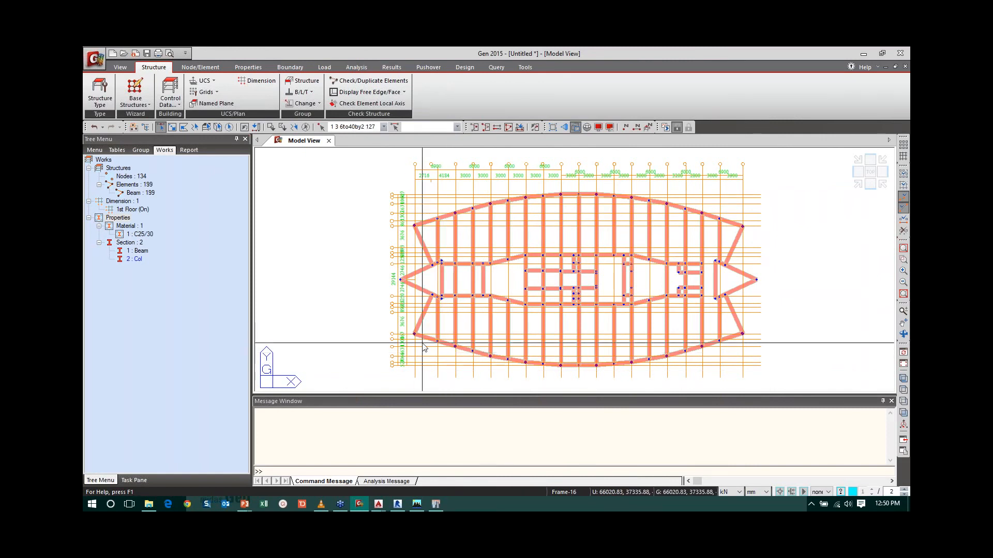
Add the inner column nodes on the upper and lower interior beam lines, left and right of the central core, to the selection.
click(455, 263)
click(455, 296)
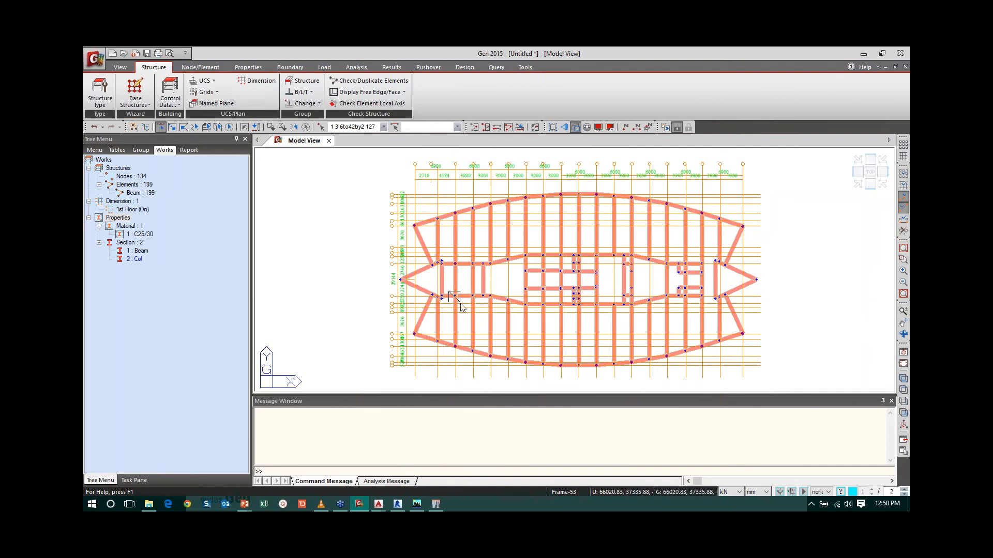
click(483, 264)
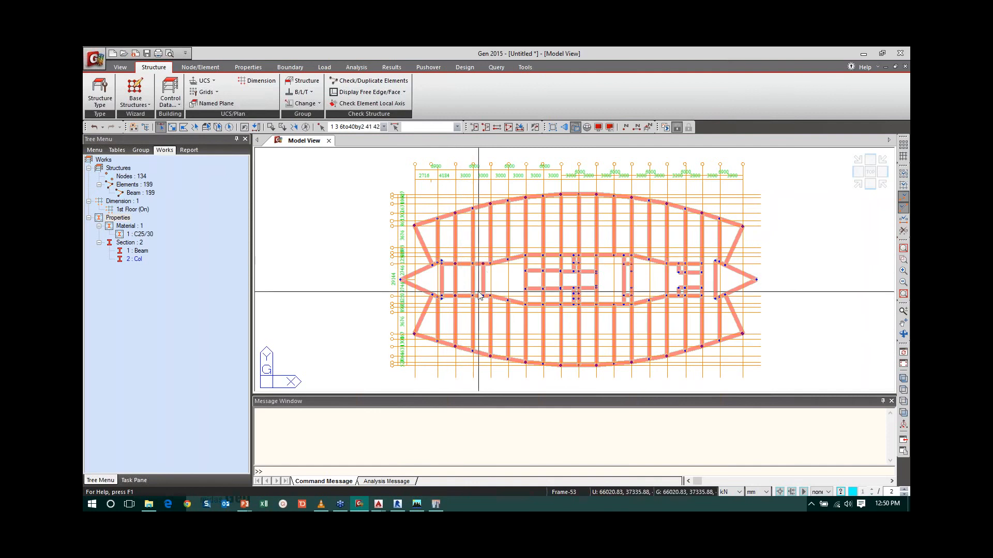
click(483, 295)
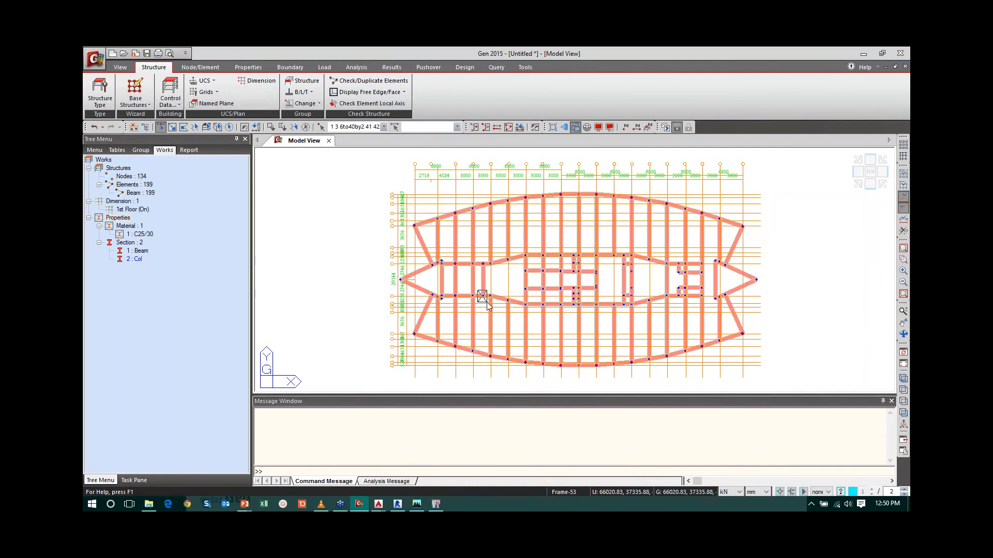
click(667, 264)
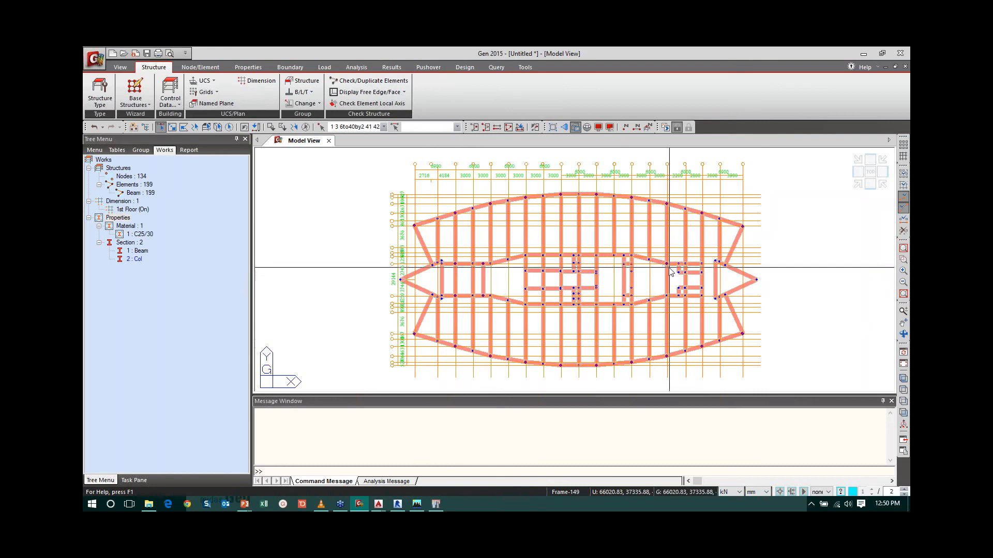
click(667, 296)
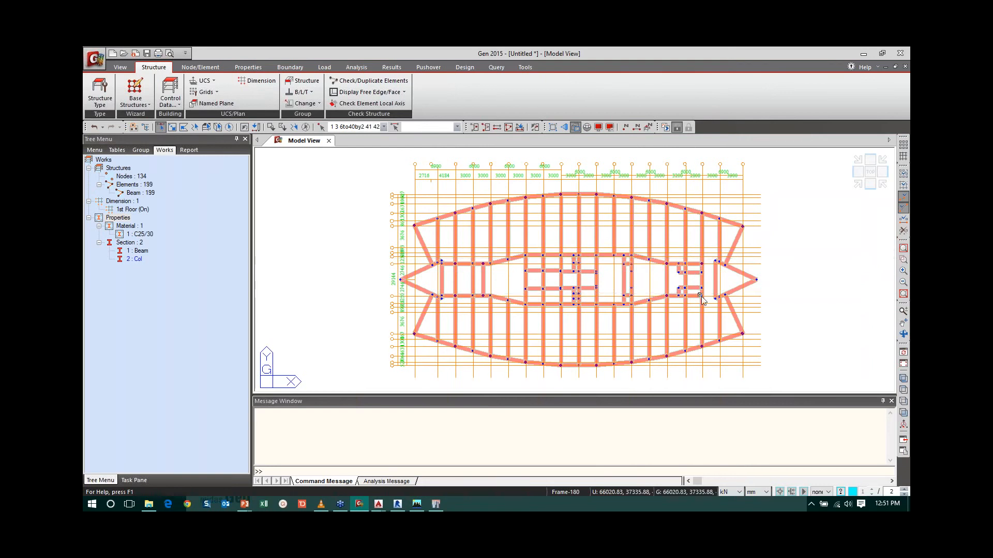
Set up a node-to-line element extrusion using section 2: Col and an unequal distance of 4000 mm along the z axis.
click(249, 68)
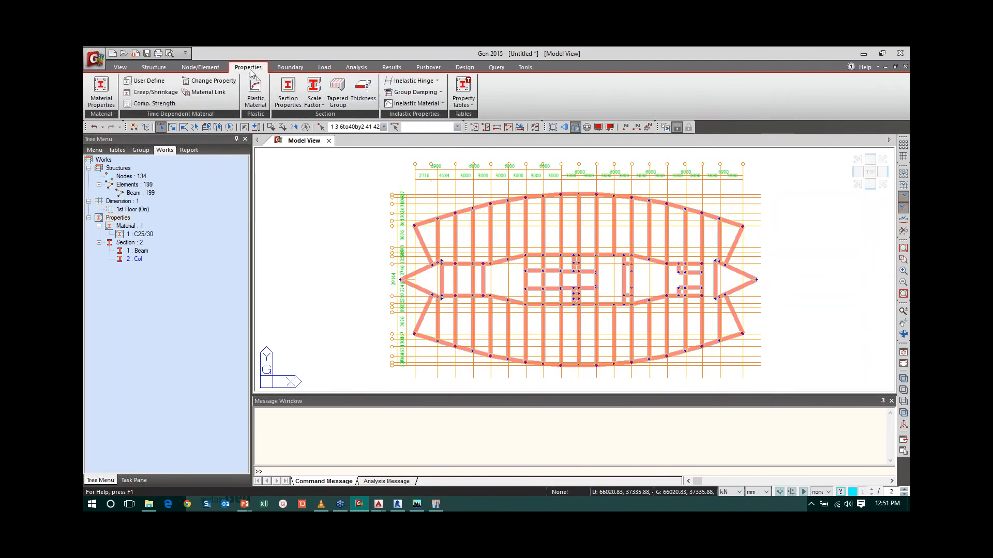
click(211, 69)
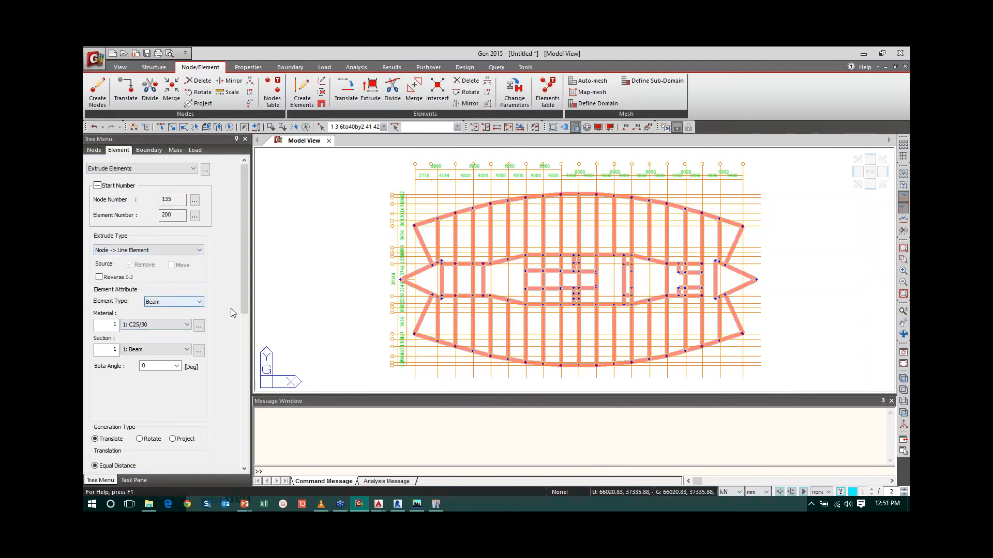
scroll(247, 303, down, 4)
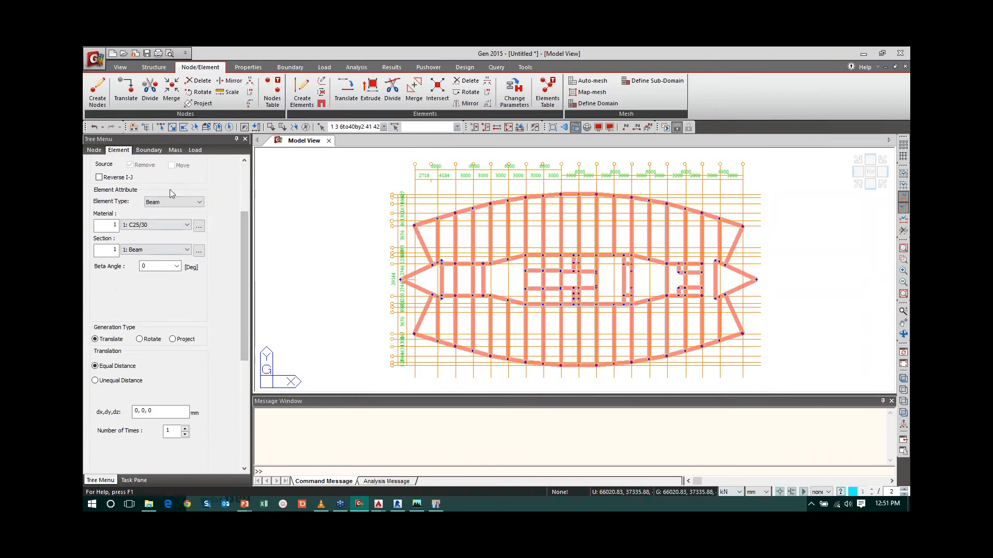
click(155, 250)
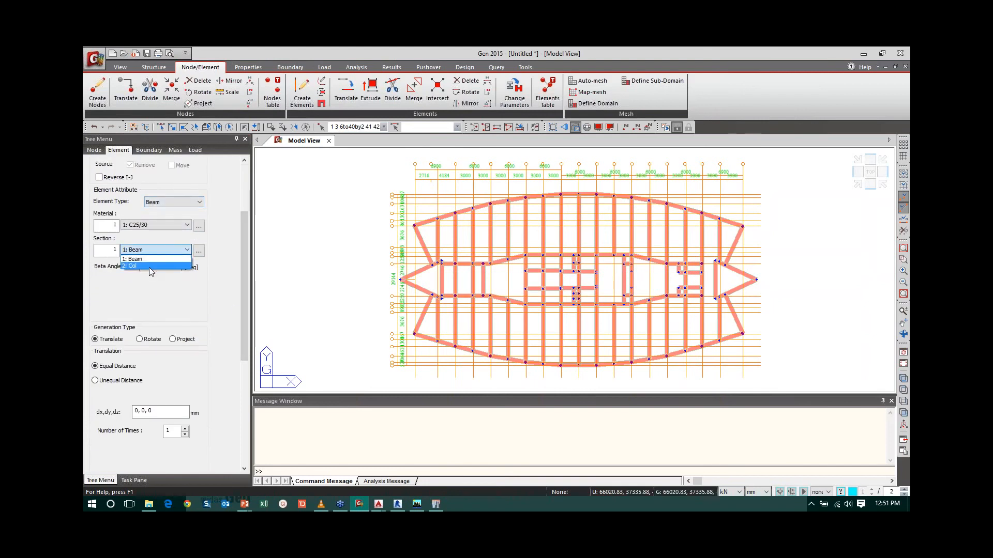
click(149, 267)
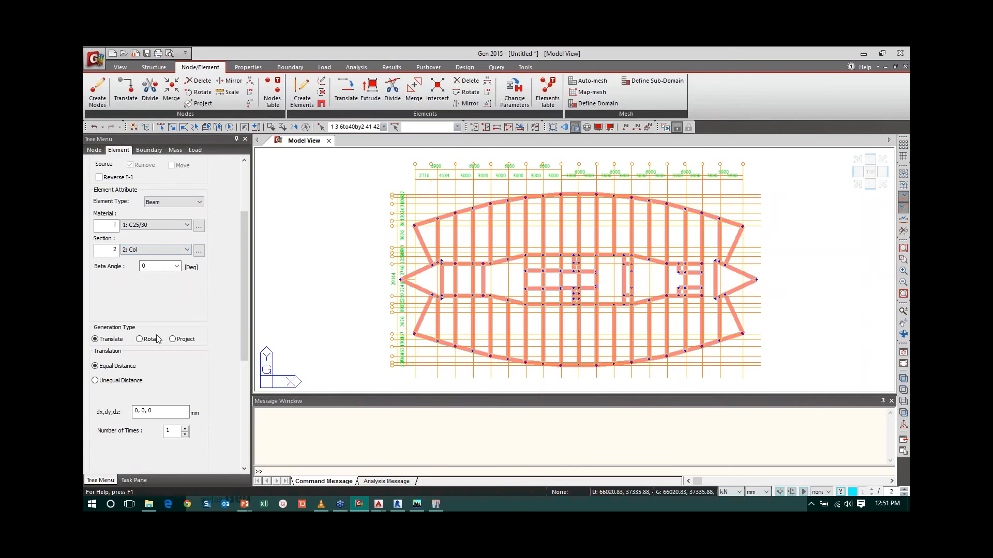
click(122, 382)
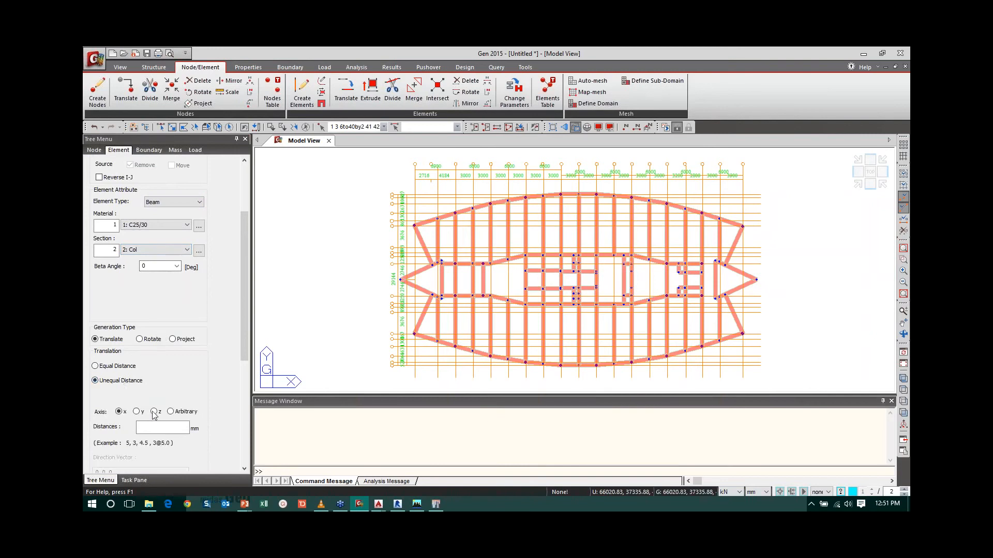
click(169, 430)
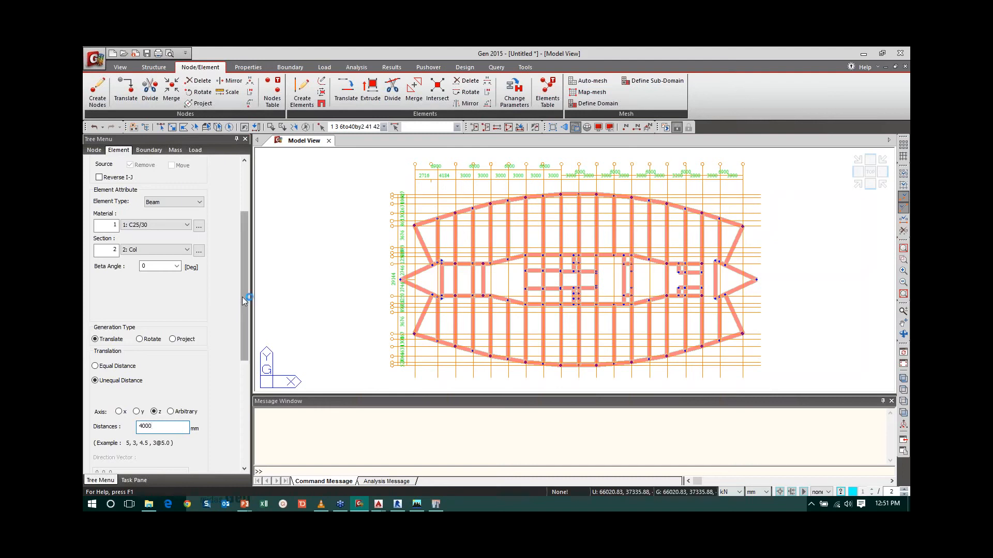
Extrude the selected nodes into columns and check them in the isometric view.
scroll(239, 340, down, 5)
click(148, 312)
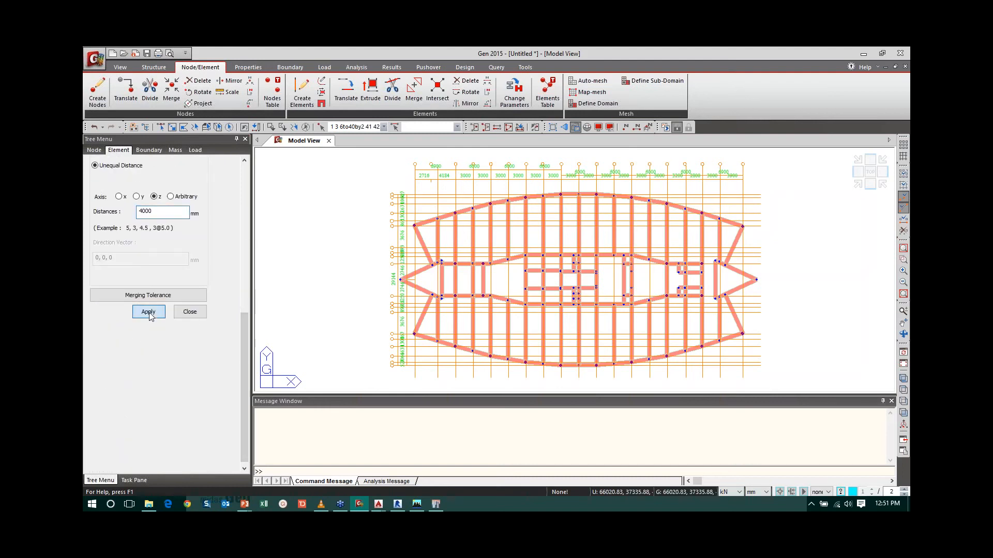
click(903, 380)
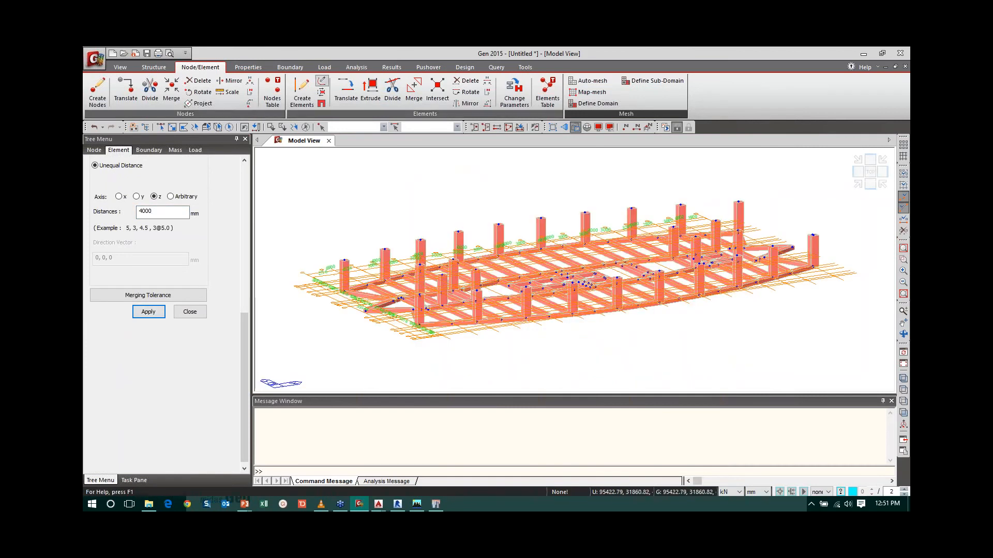
Undo the upward column extrusion, reselect the same nodes and extrude them by -4000 mm along the z axis.
click(94, 128)
right_click(296, 179)
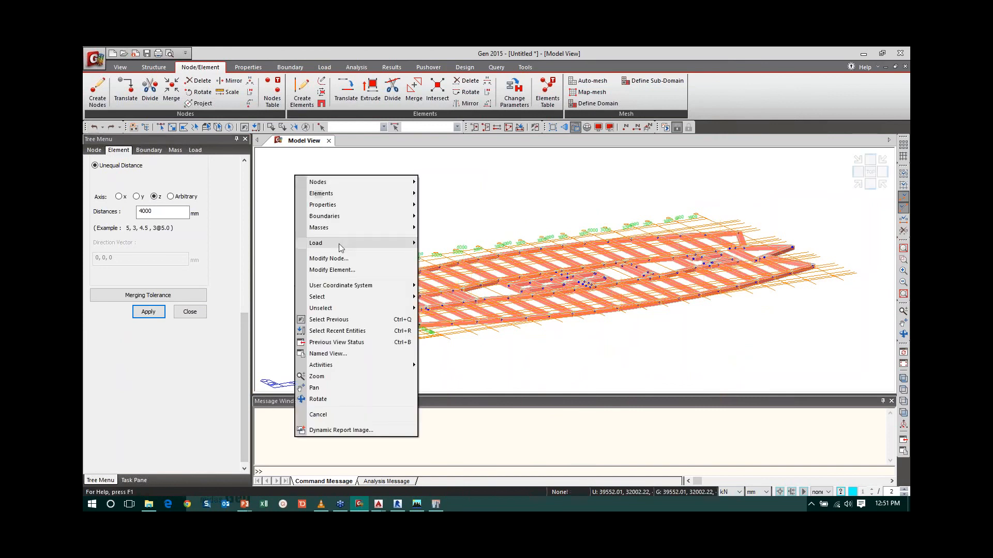
click(340, 323)
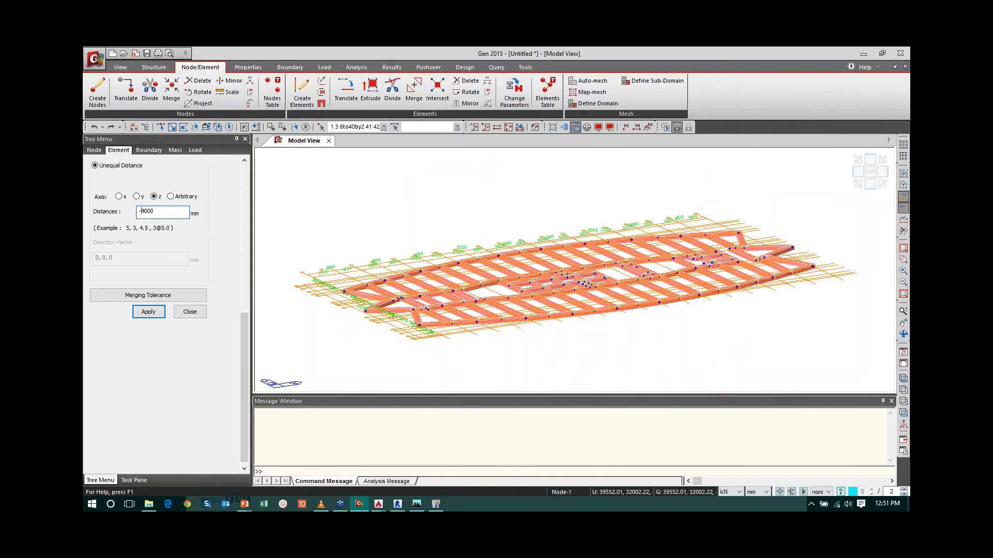
click(148, 311)
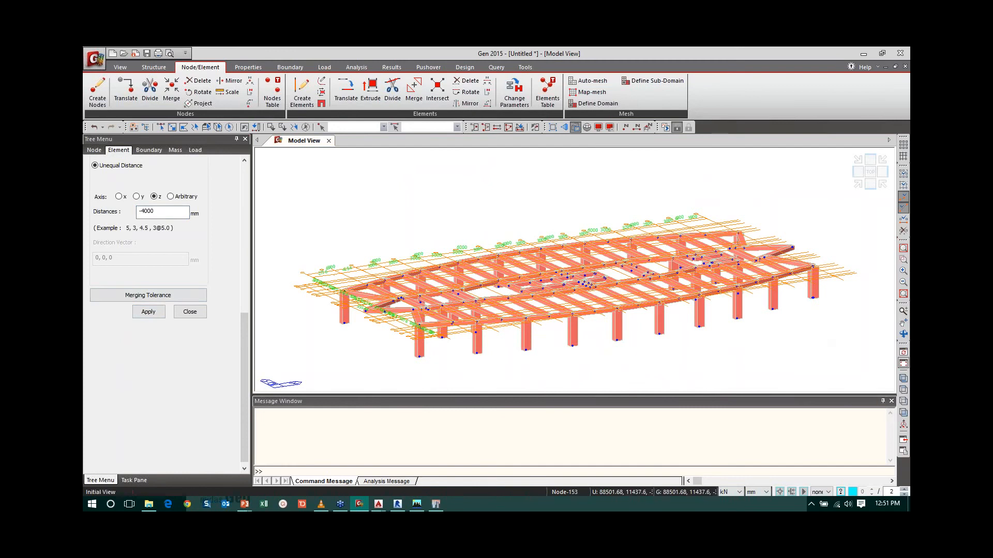
drag(559, 284, 558, 305)
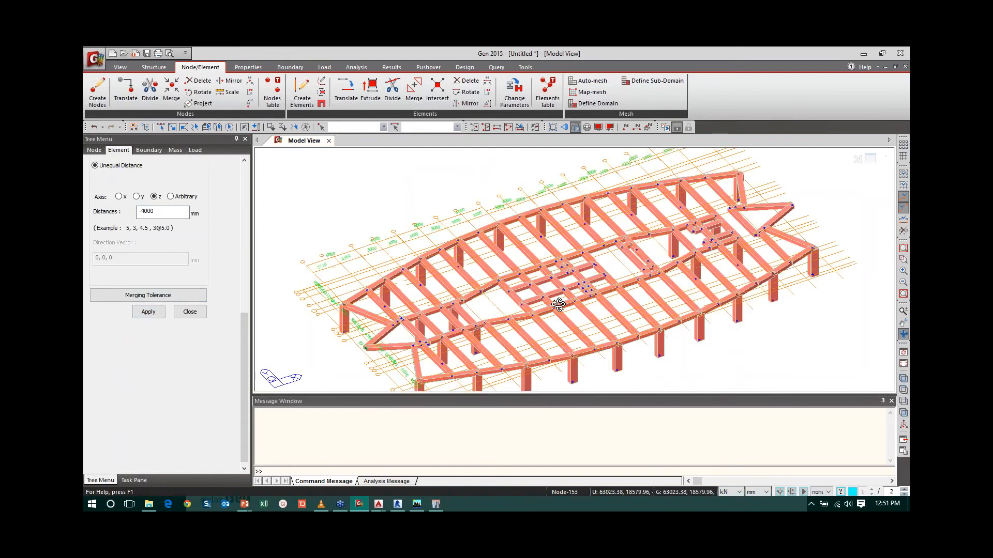
Select the beam elements forming the triangle at the left tip of the plan, including its short corner segments.
click(903, 389)
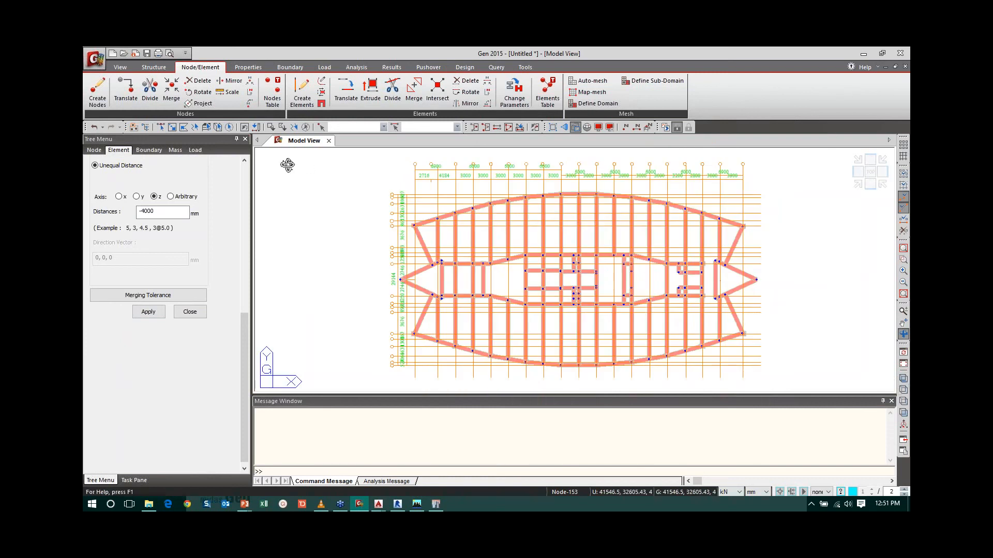
click(160, 127)
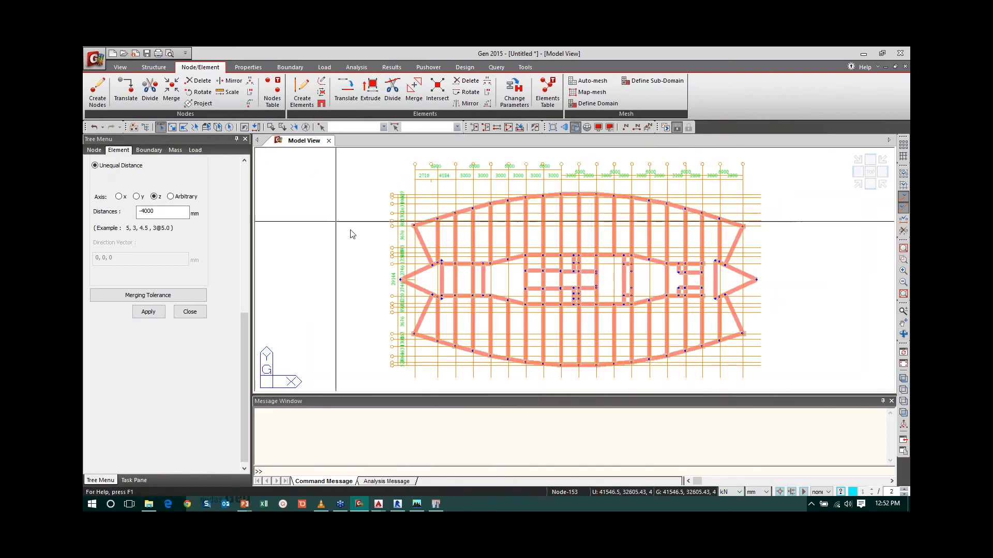
click(414, 276)
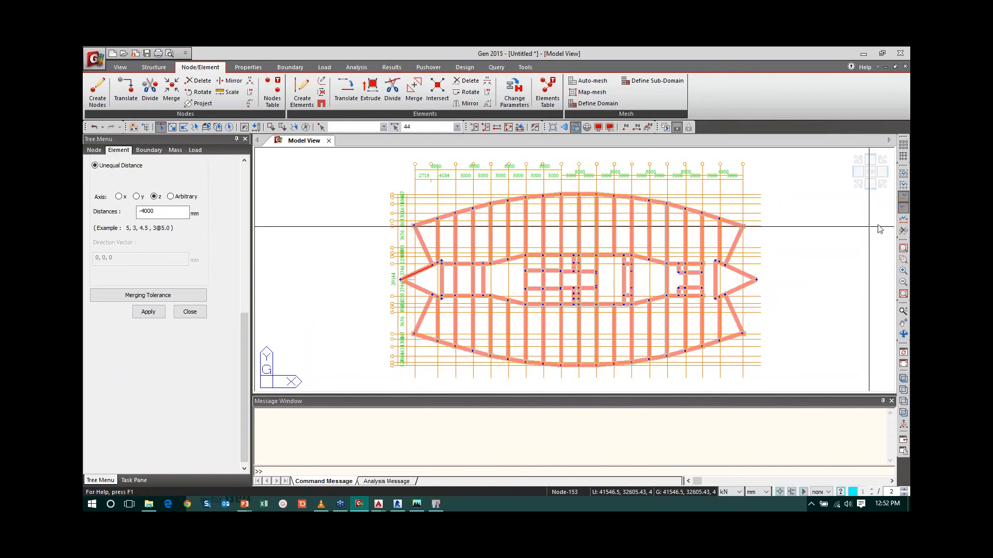
scroll(466, 305, up, 3)
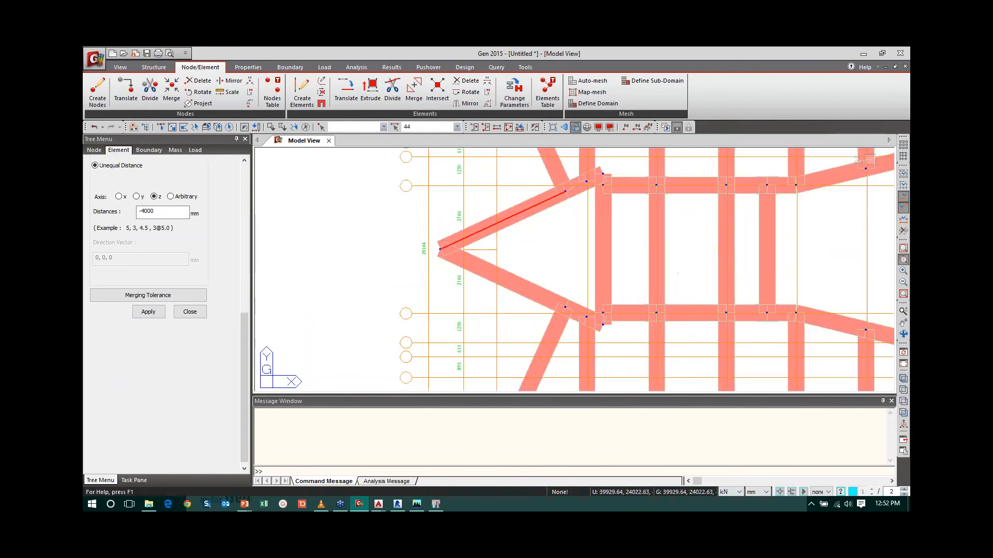
click(160, 127)
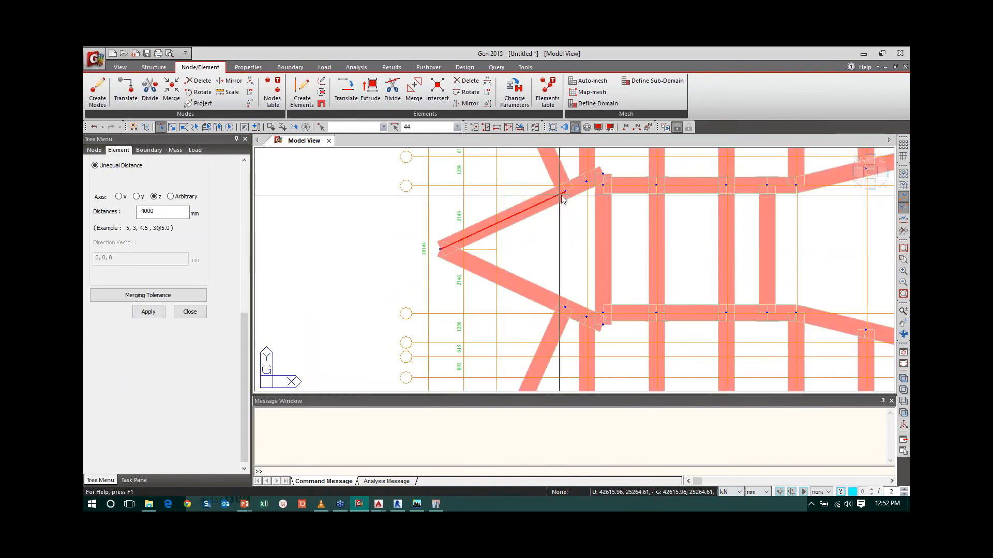
click(578, 186)
click(597, 178)
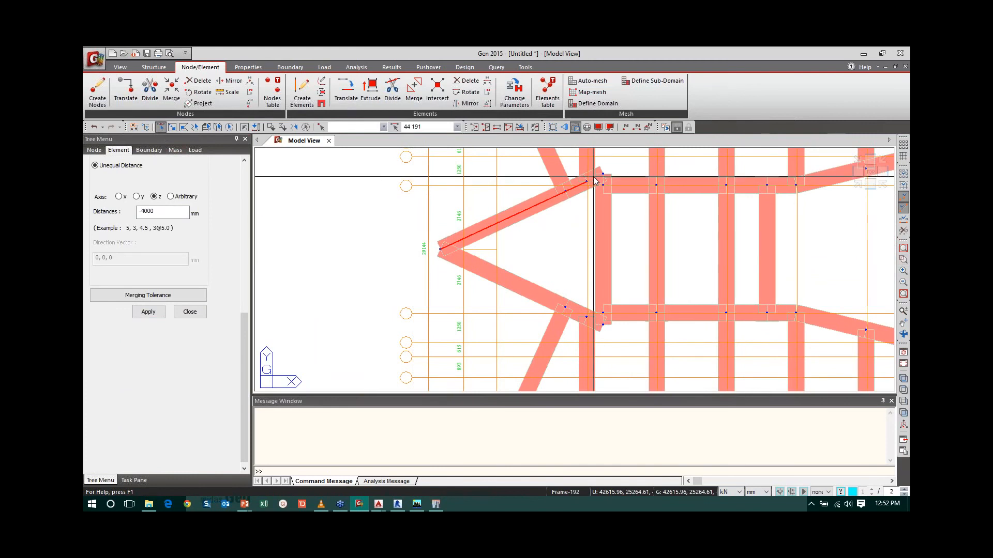
click(606, 277)
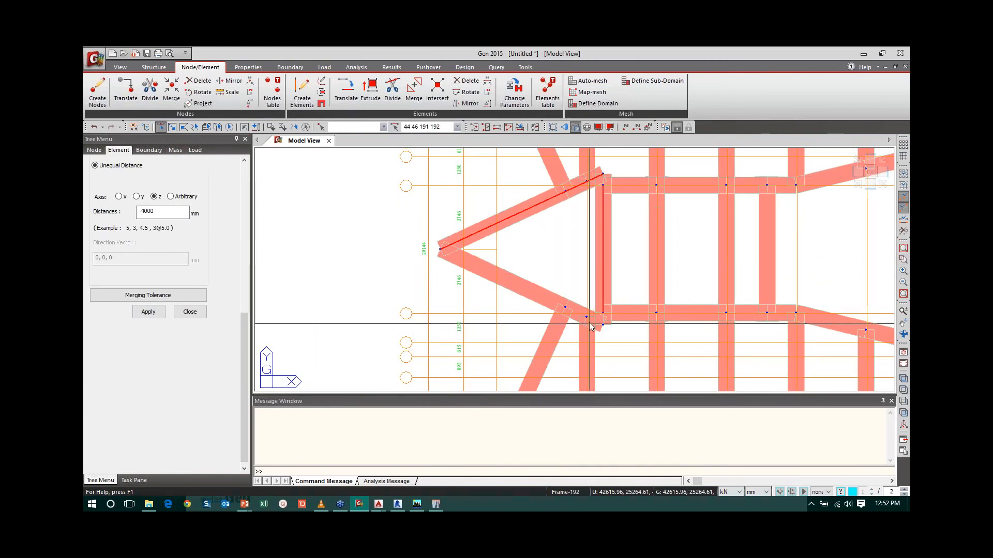
click(577, 314)
click(573, 312)
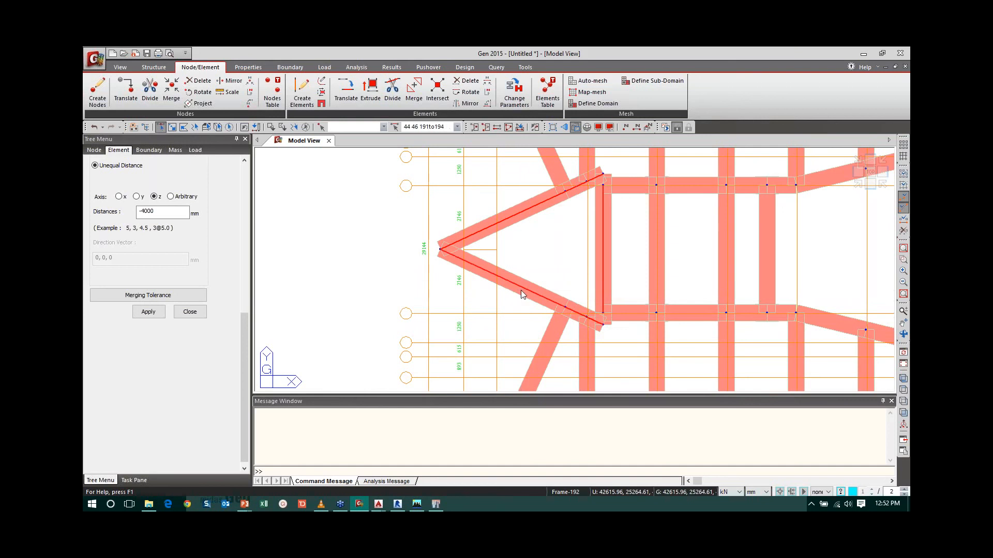
Add the beam elements forming the triangle at the right tip of the plan to the selection.
click(902, 391)
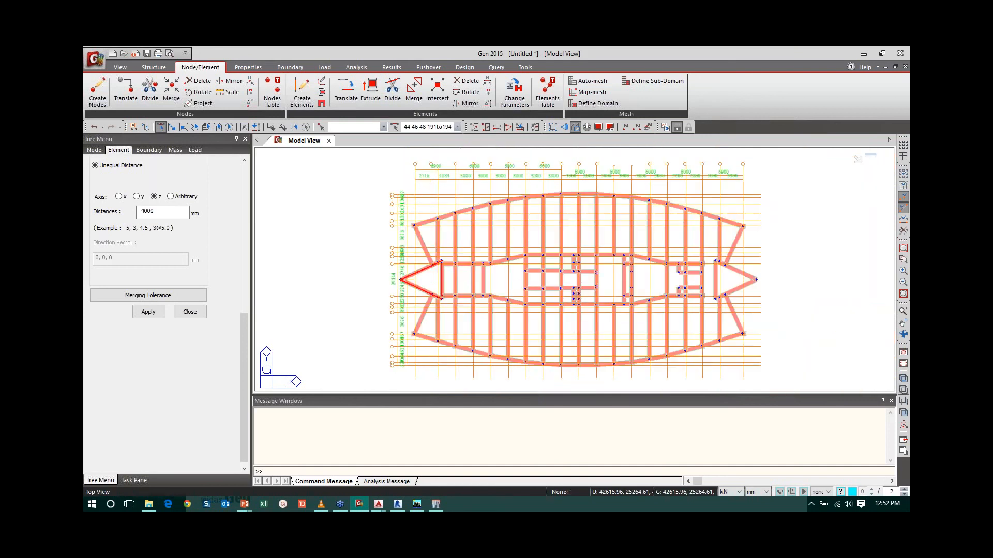
click(903, 259)
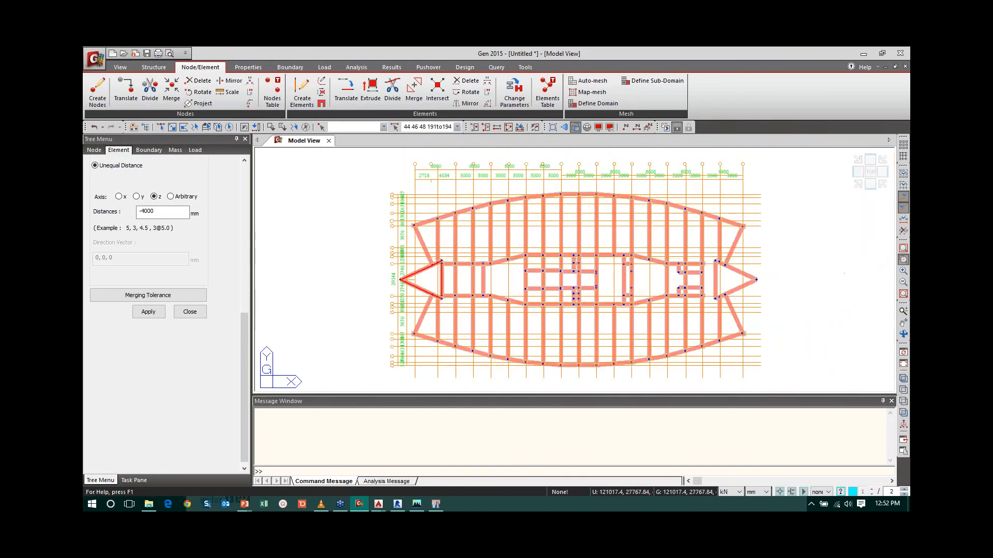
drag(712, 253, 776, 306)
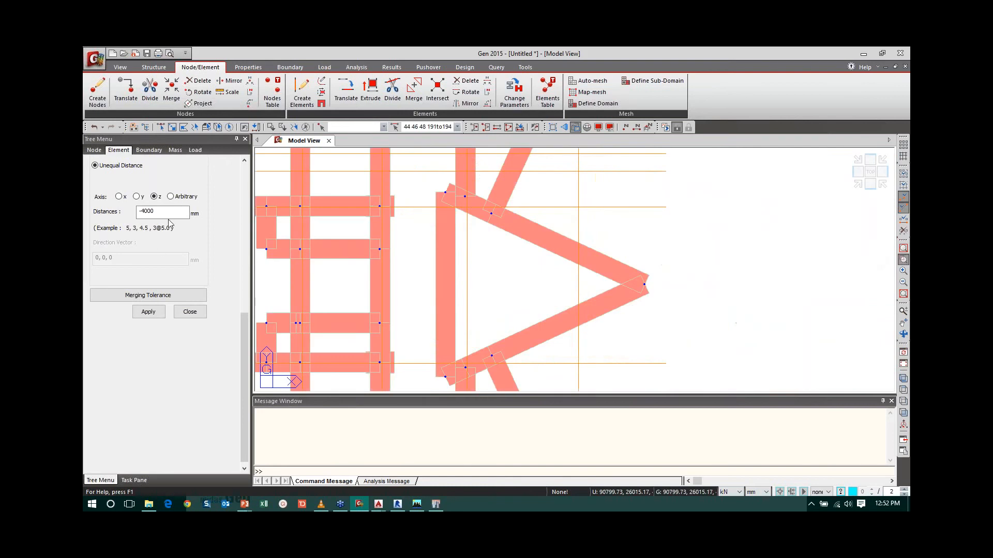
click(160, 126)
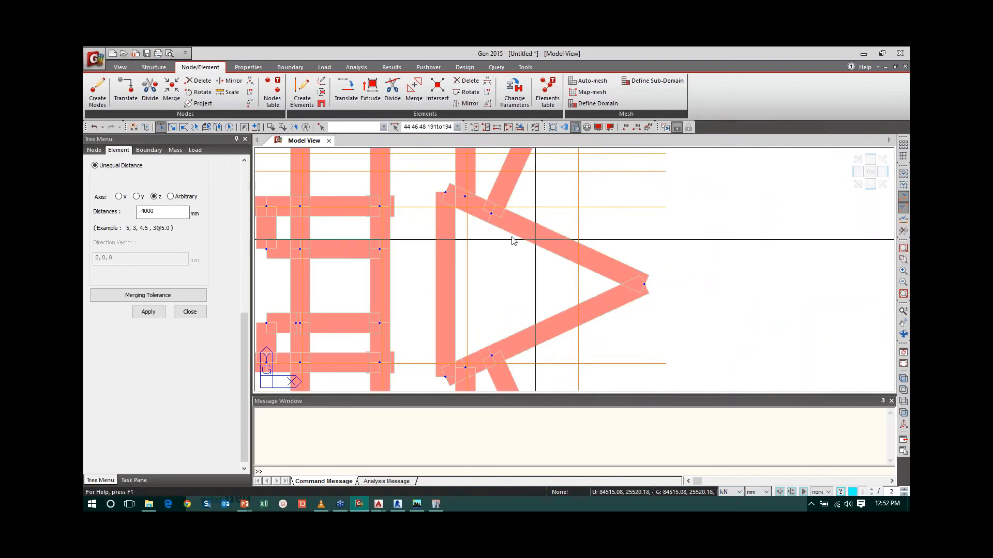
click(580, 256)
click(595, 316)
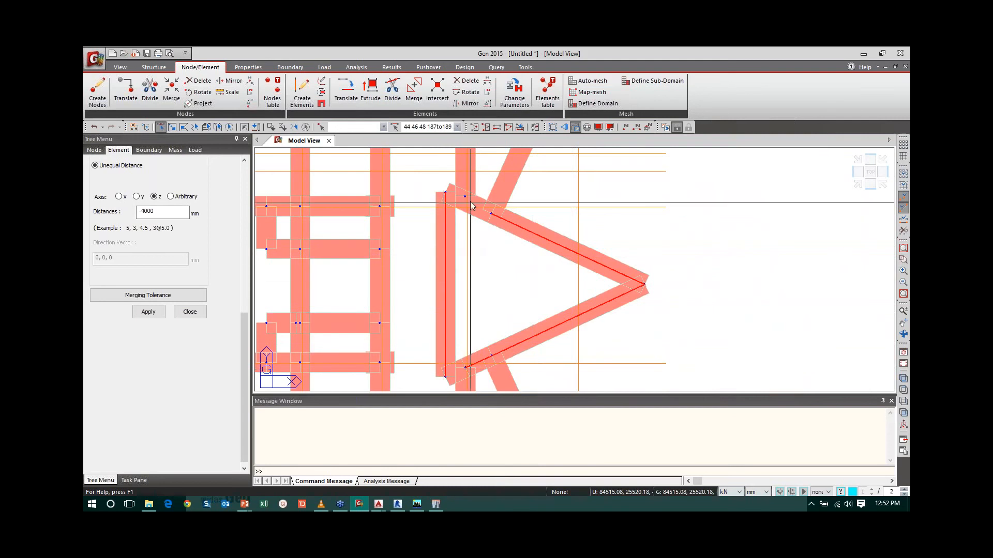
click(446, 217)
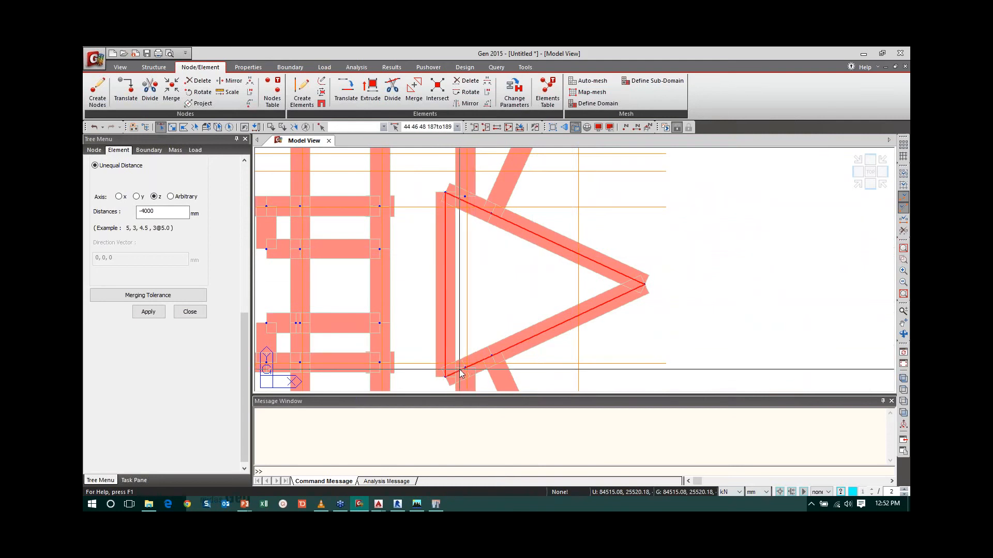
Add the central core's vertical beams, short intermediate beams and two horizontal beam lines to the selection in the top view.
click(904, 391)
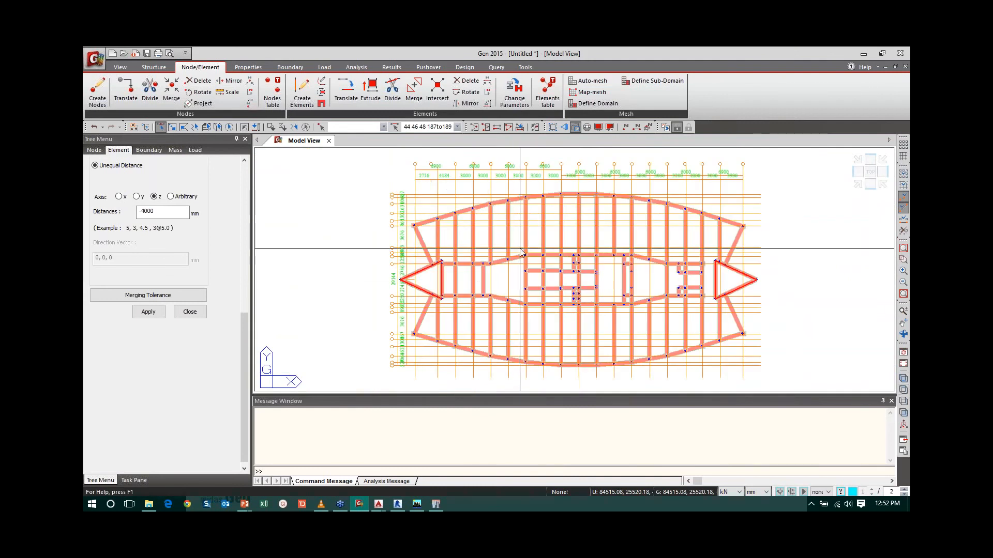
drag(520, 249, 540, 326)
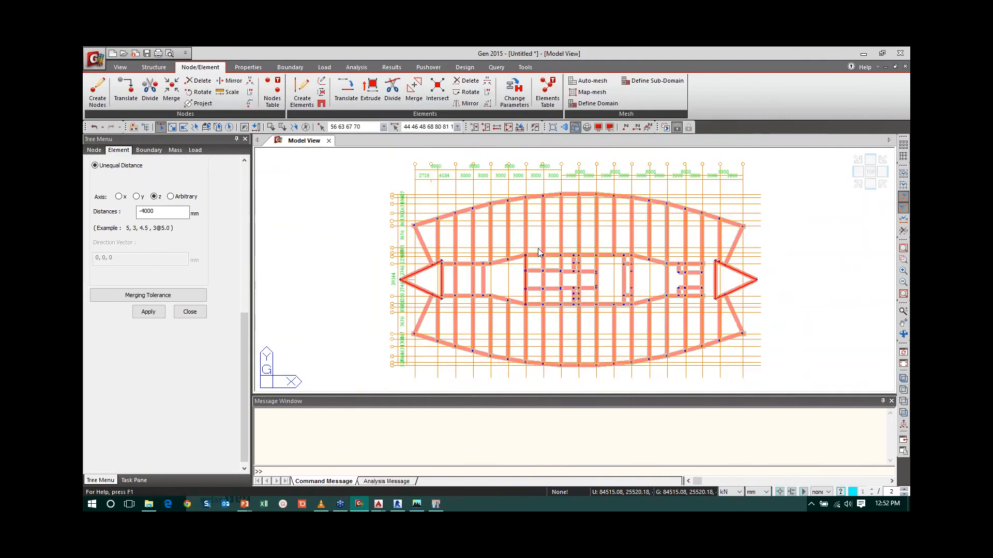
drag(537, 249, 551, 319)
drag(557, 250, 572, 319)
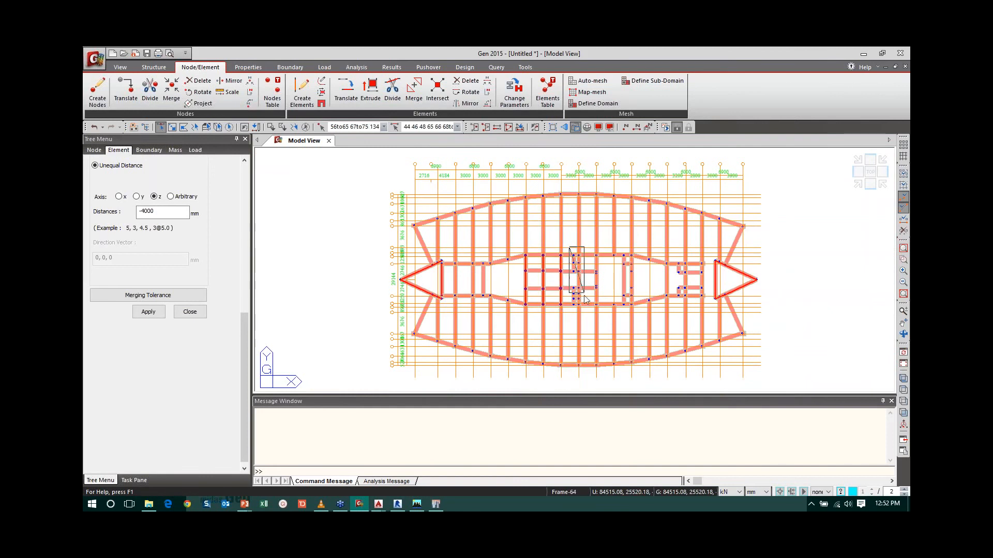
drag(568, 247, 591, 320)
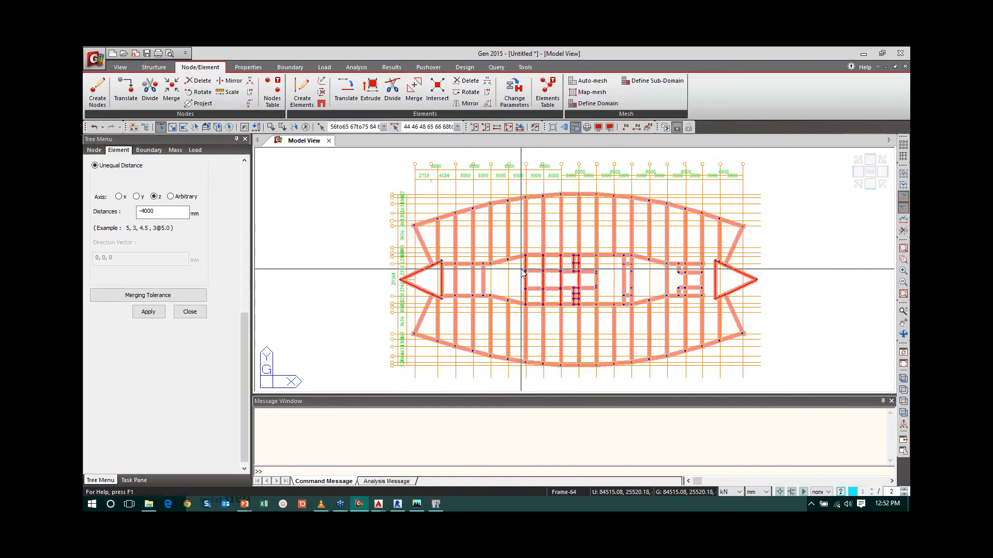
drag(522, 268, 600, 278)
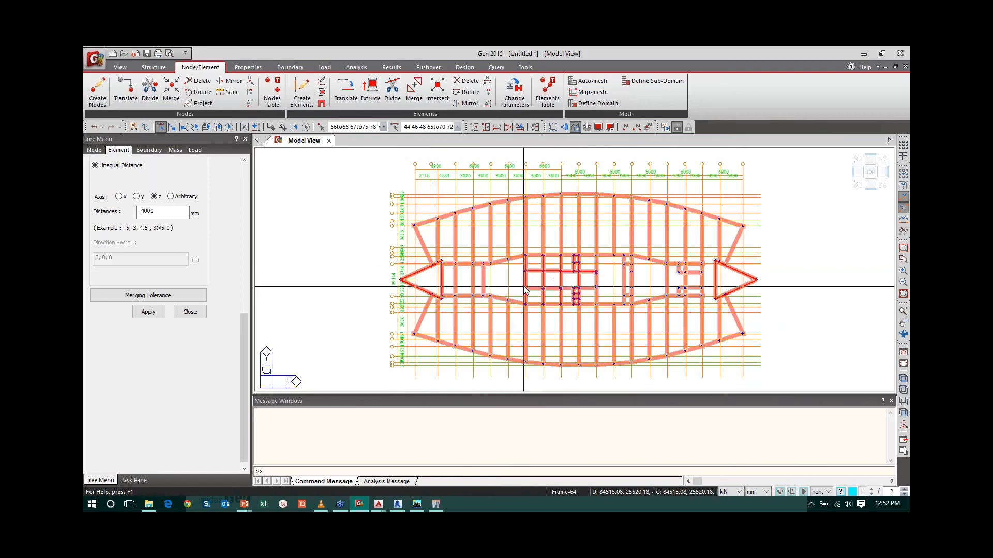
drag(521, 284, 603, 296)
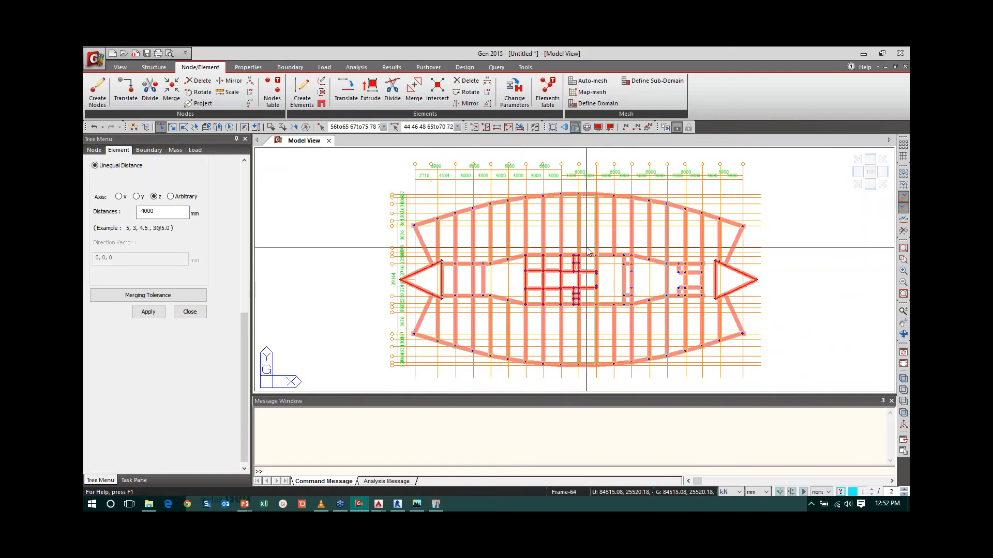
drag(593, 250, 603, 314)
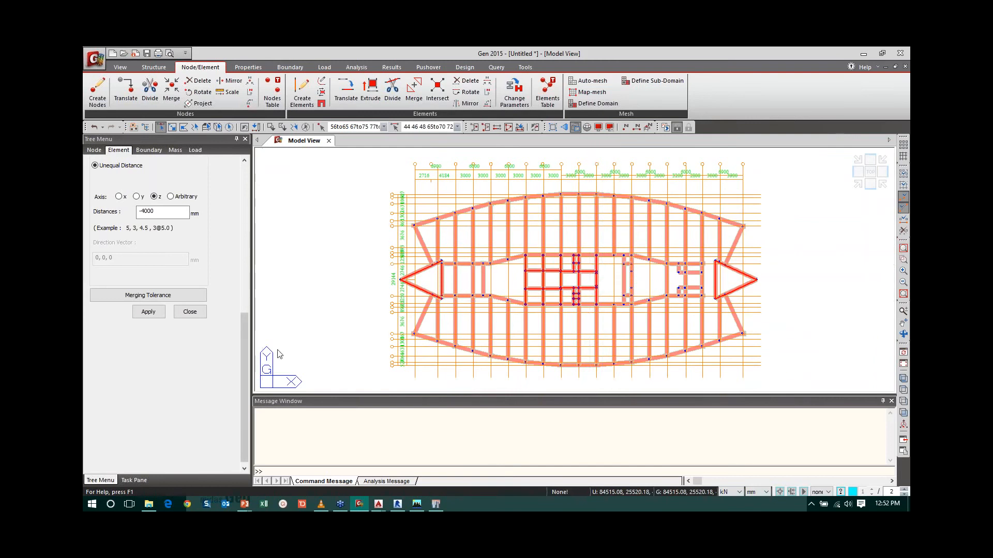
Change the extrude type to Line Elem. -> Planar Elem. and set the element type to Wall.
scroll(249, 330, up, 1)
scroll(248, 327, up, 10)
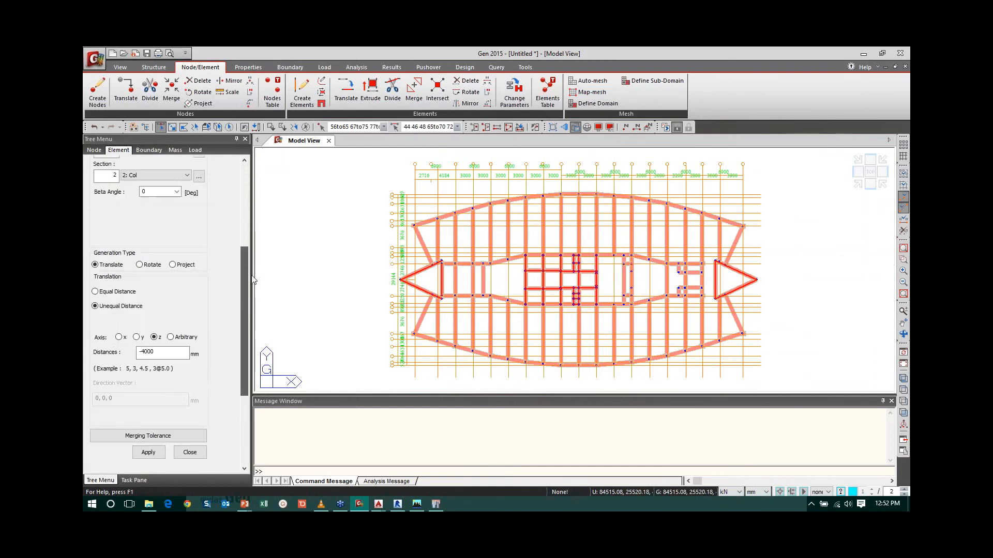
scroll(243, 217, up, 3)
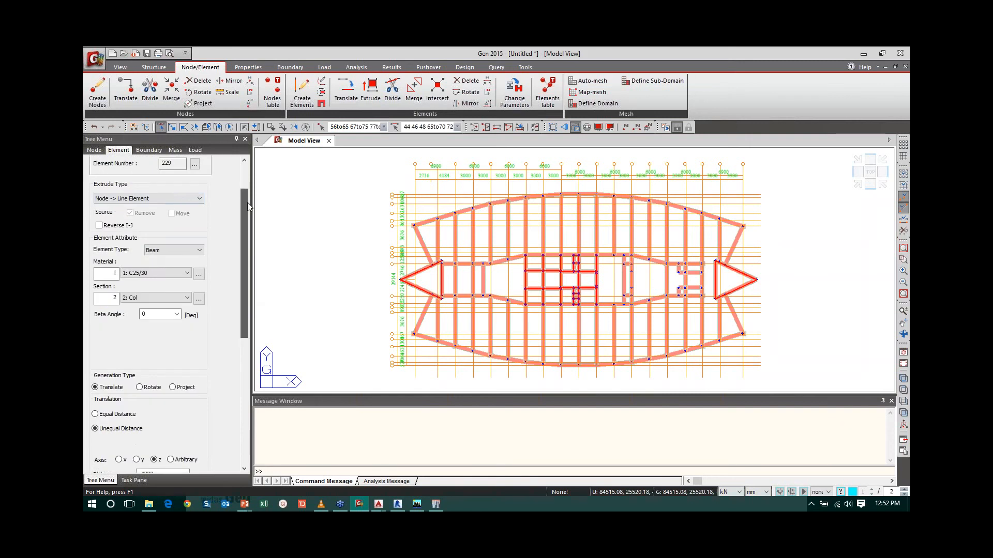
click(186, 208)
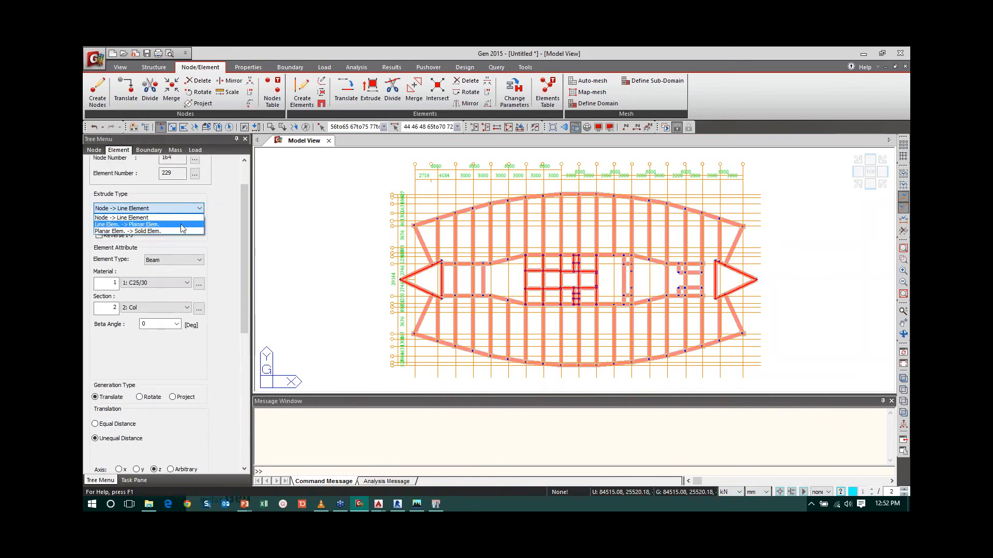
click(181, 225)
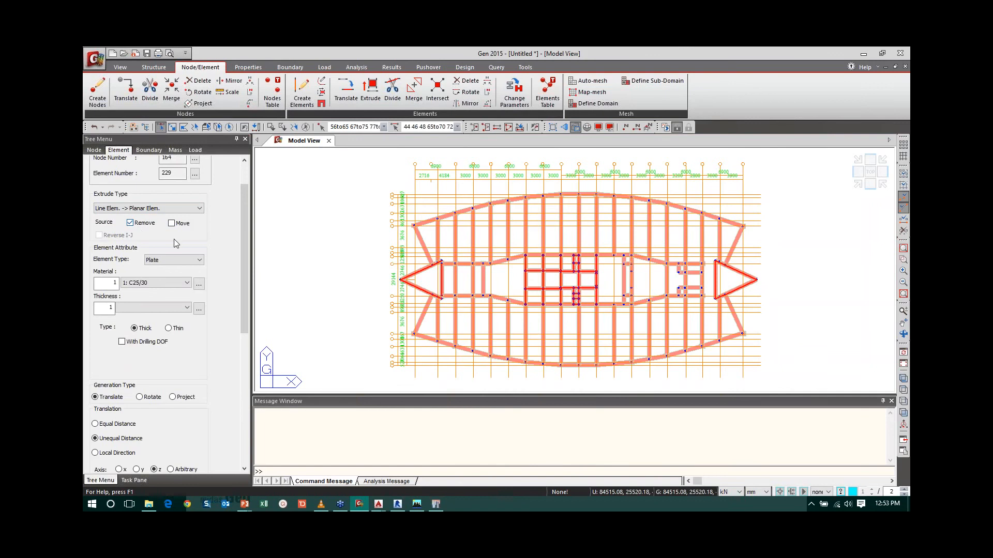
click(179, 260)
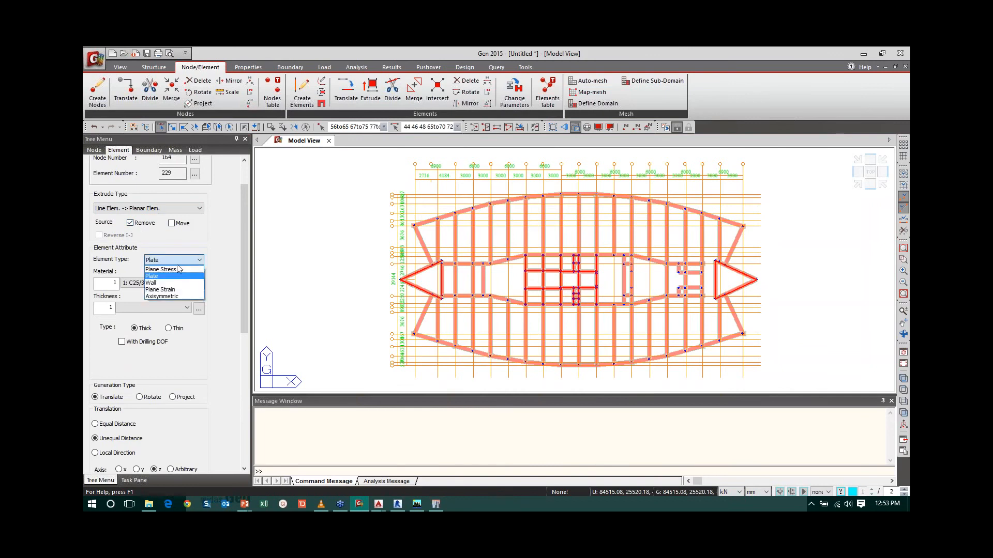
click(158, 282)
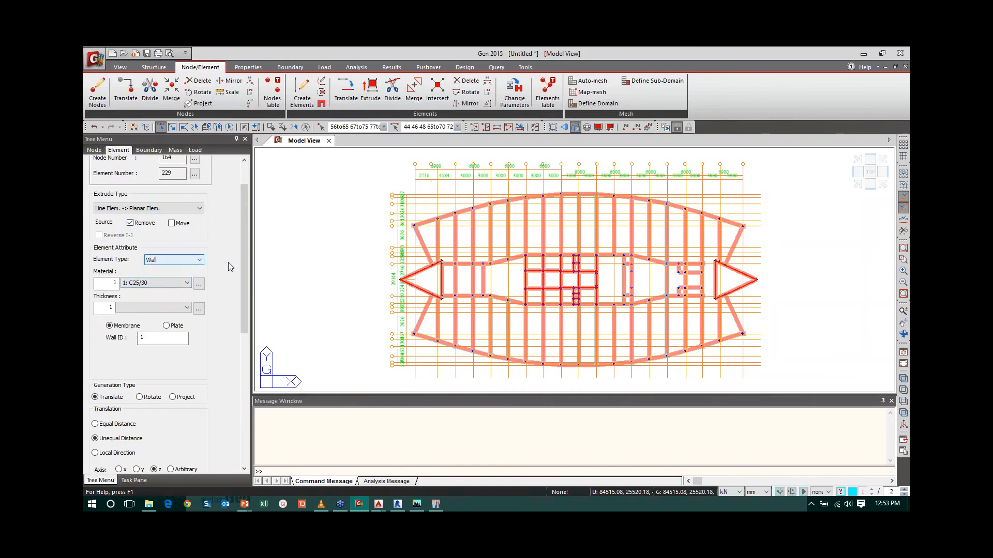
Define thickness 1 as 500 mm in-plane and out-of-plane for the wall elements.
scroll(244, 259, down, 3)
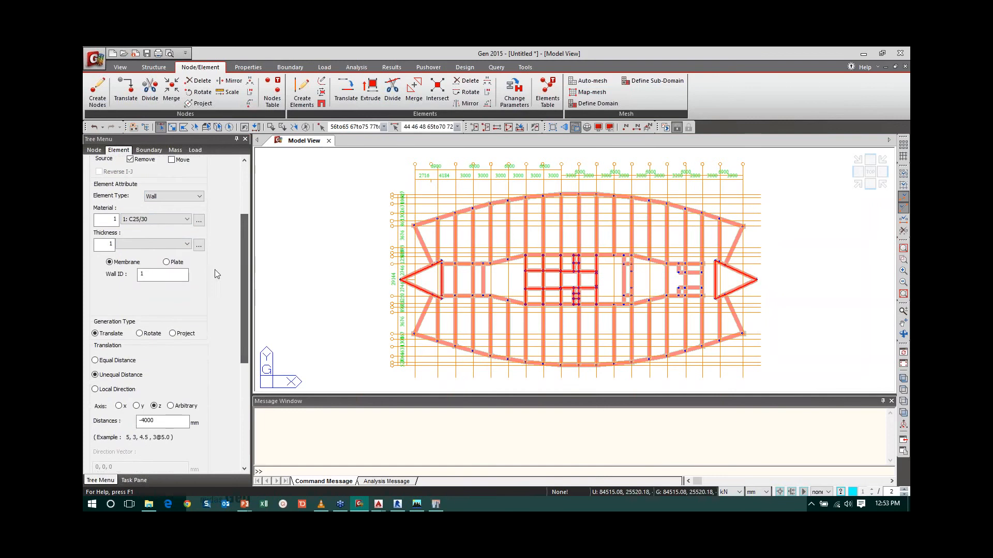
click(199, 246)
click(334, 96)
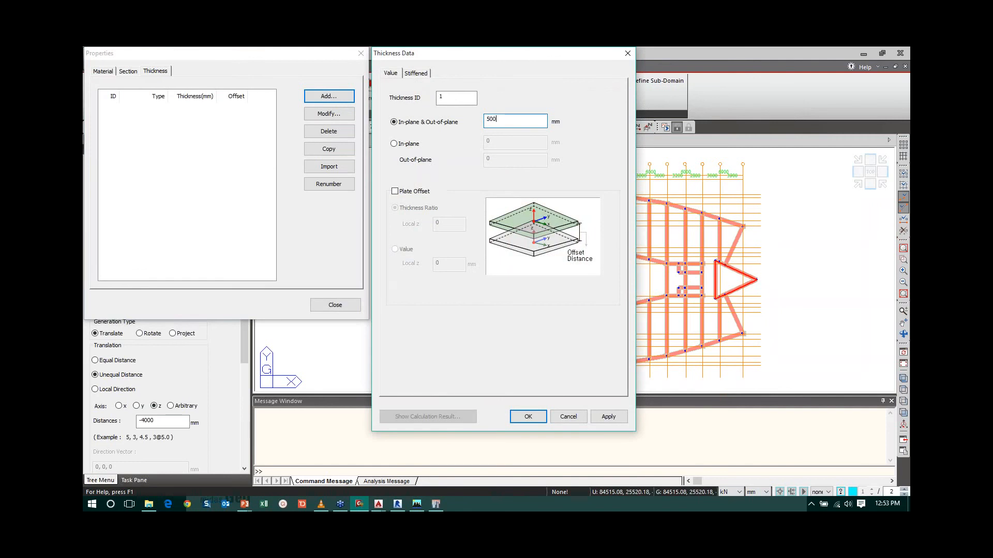
click(528, 417)
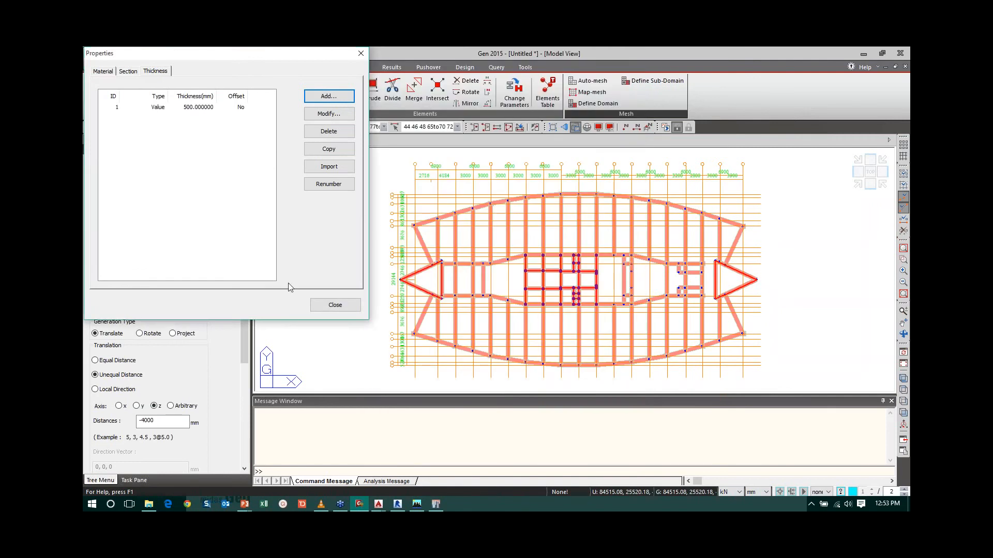
click(342, 305)
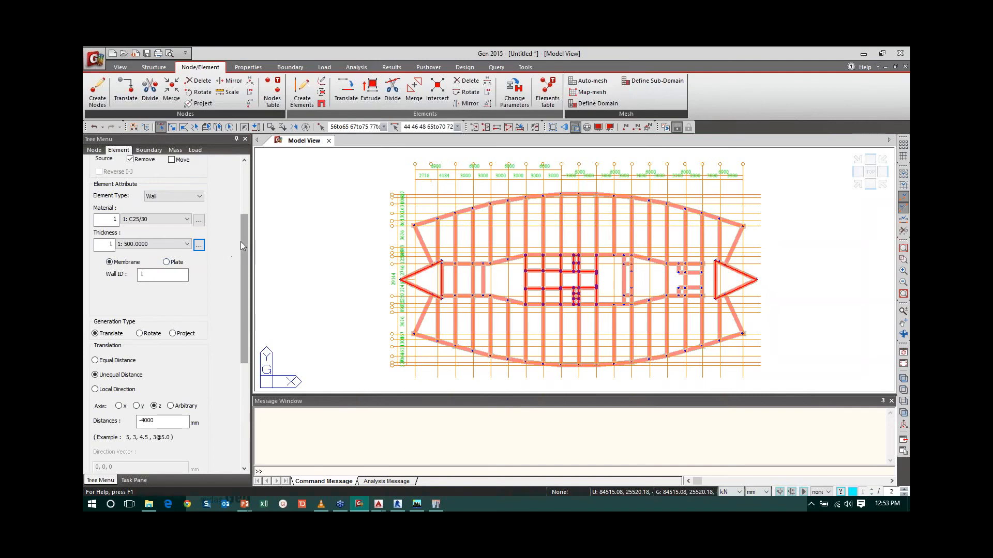
Extrude the selected beam elements into walls over an unequal distance of -4000 mm along z and inspect the result in the isometric view.
drag(240, 240, 238, 287)
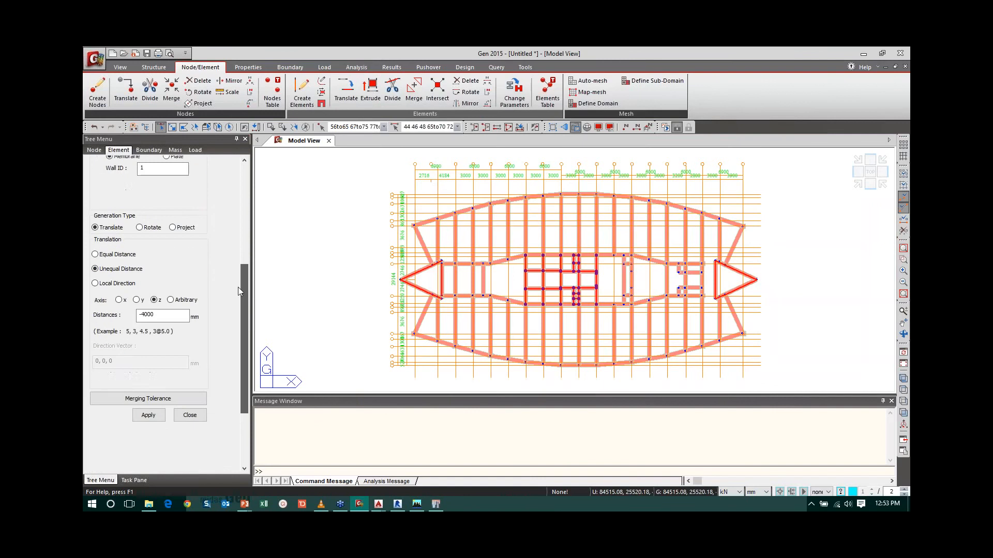
click(146, 415)
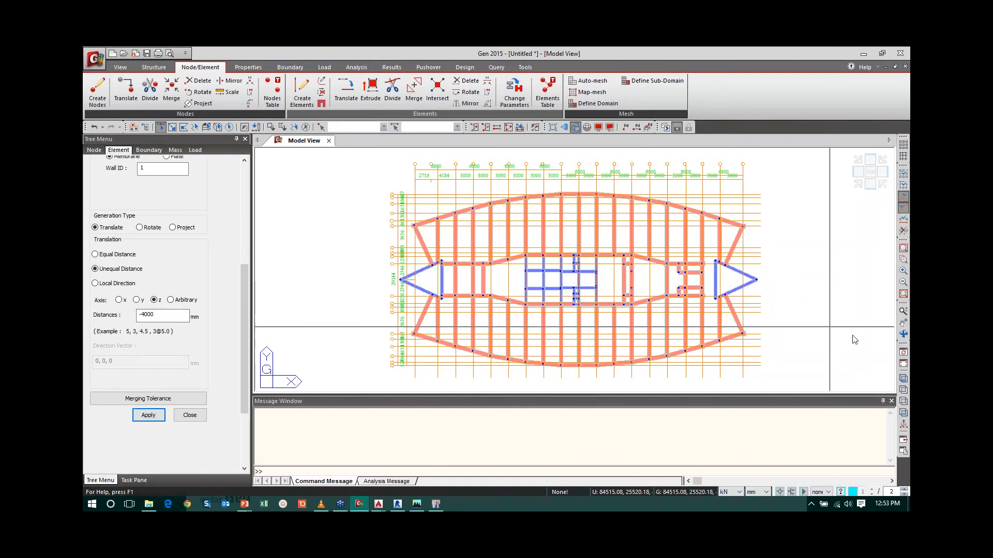
click(903, 378)
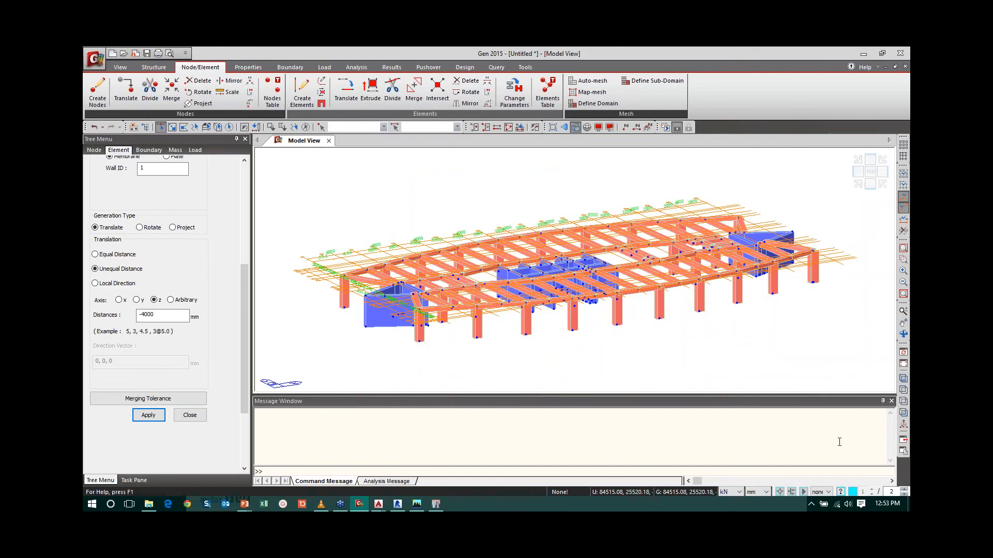
click(903, 333)
drag(525, 268, 519, 286)
Close the element extrusion settings and hide the 1st Floor dimension drawing from the model view.
click(190, 415)
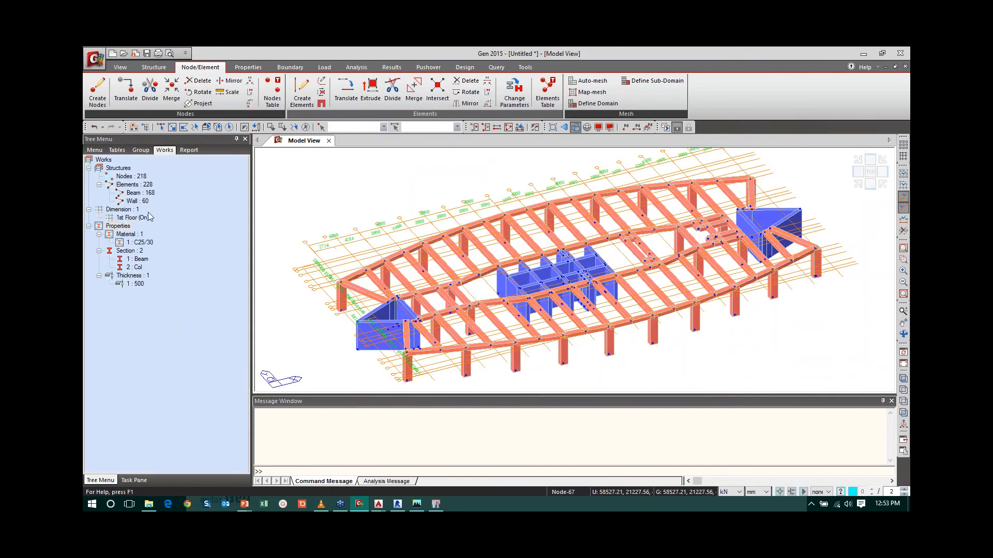
right_click(143, 219)
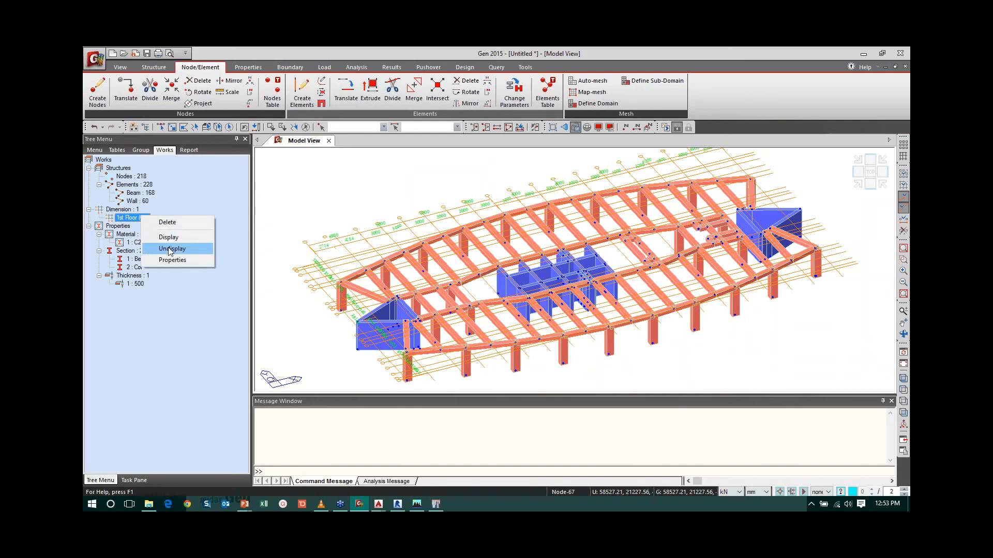
click(169, 250)
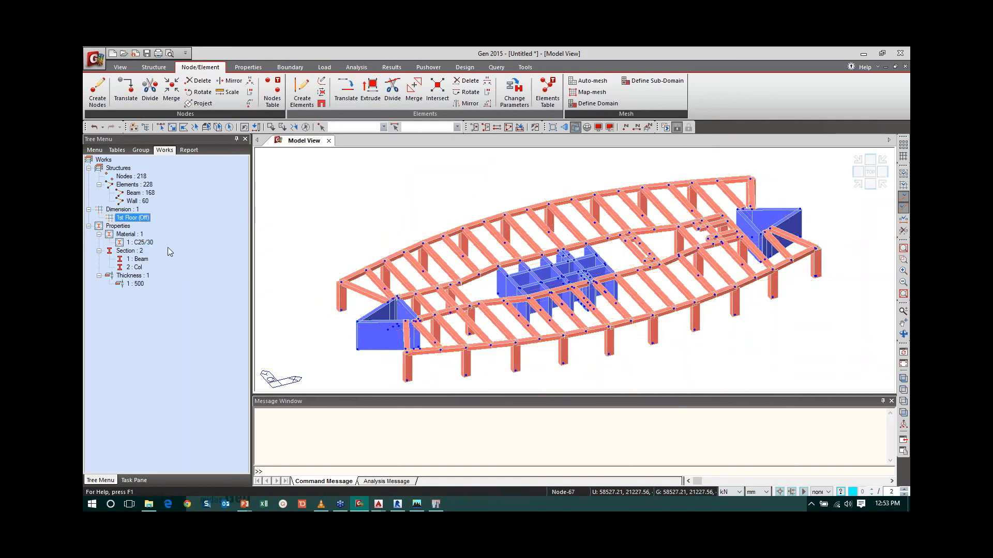
Add a Building Generation entry with 16 copies at a global Z distance of 3150 mm.
click(154, 68)
click(178, 104)
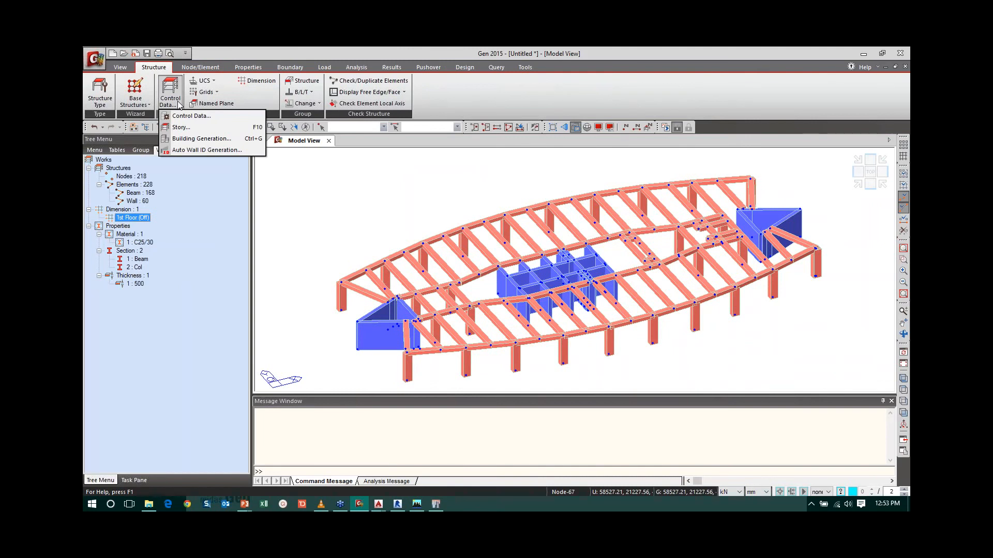
click(194, 138)
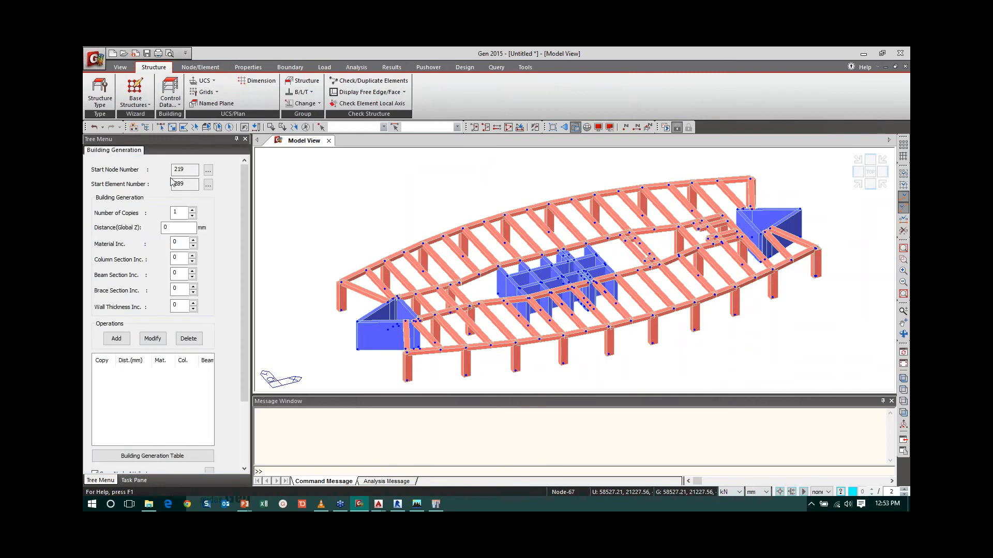
click(177, 212)
text(16)
key(Tab)
text(3)
click(116, 339)
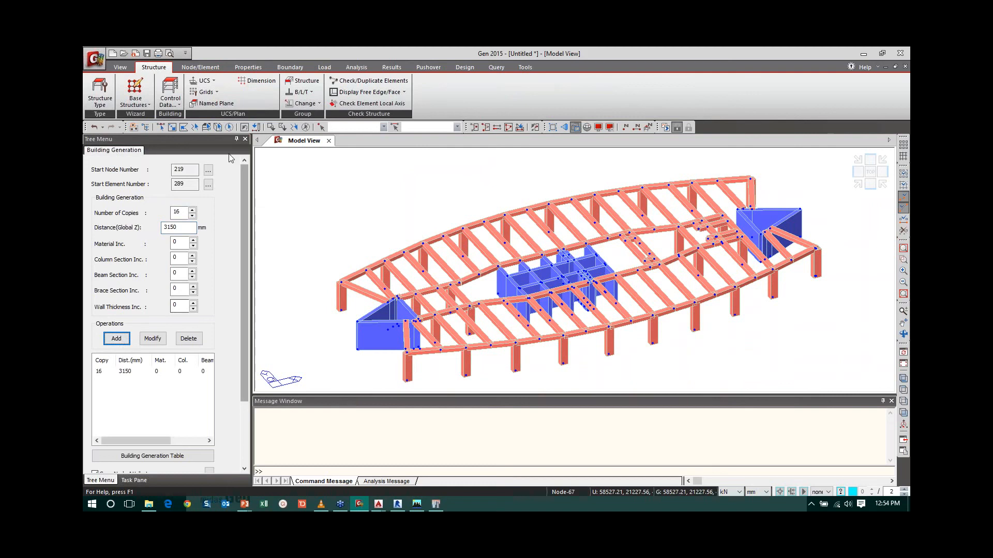
Select all nodes and elements of the floor and generate the building's storeys from them.
click(229, 127)
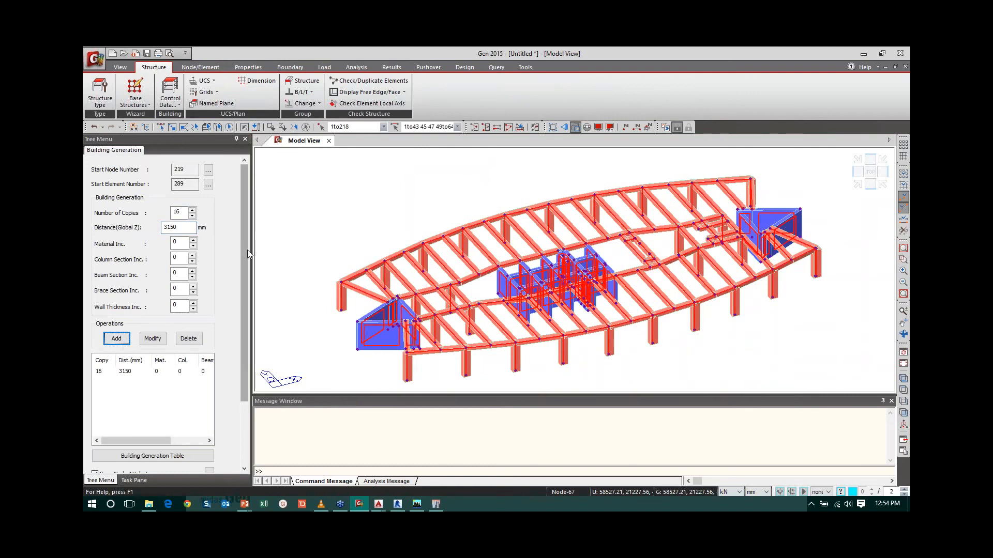
drag(247, 250, 238, 336)
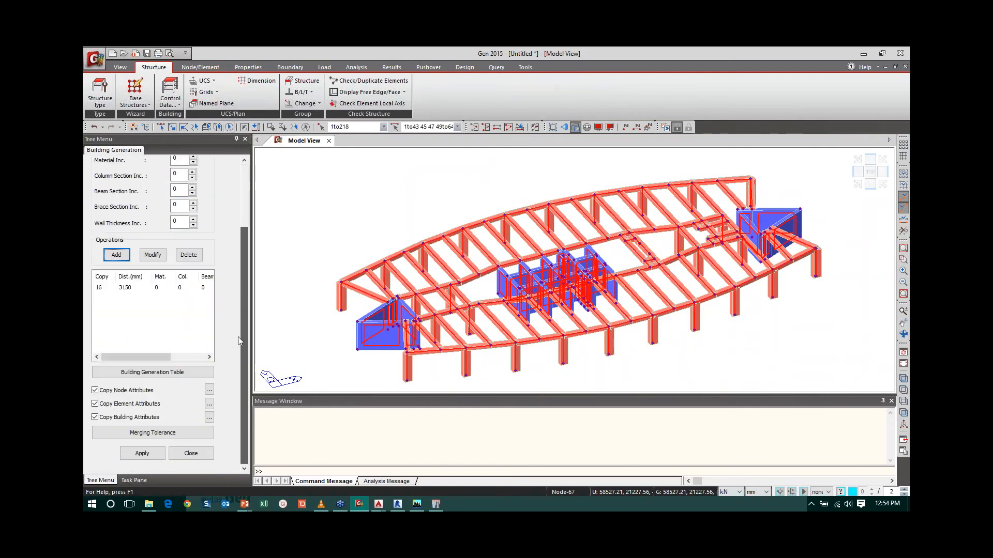
click(143, 453)
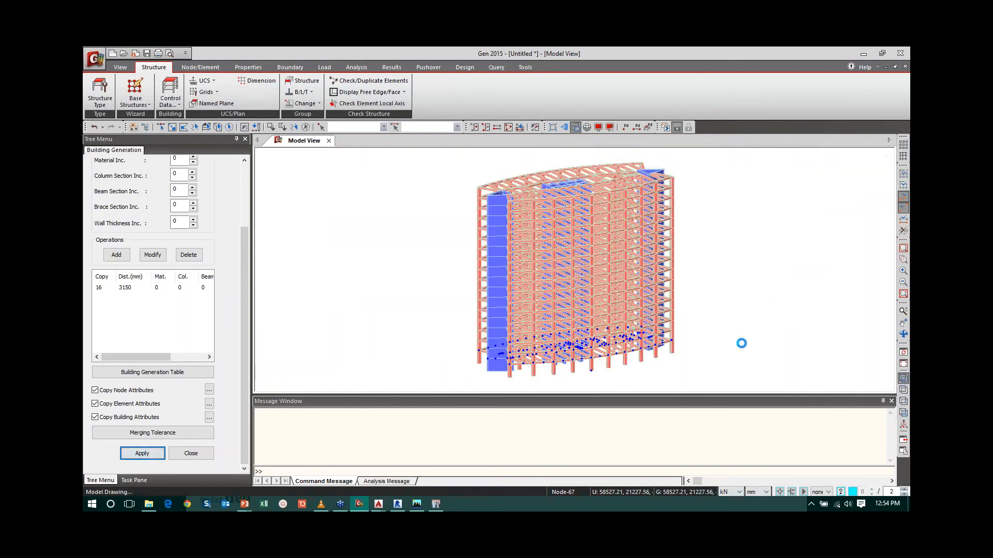
Close the building generation settings and turn off the display of nodes in the model.
click(191, 454)
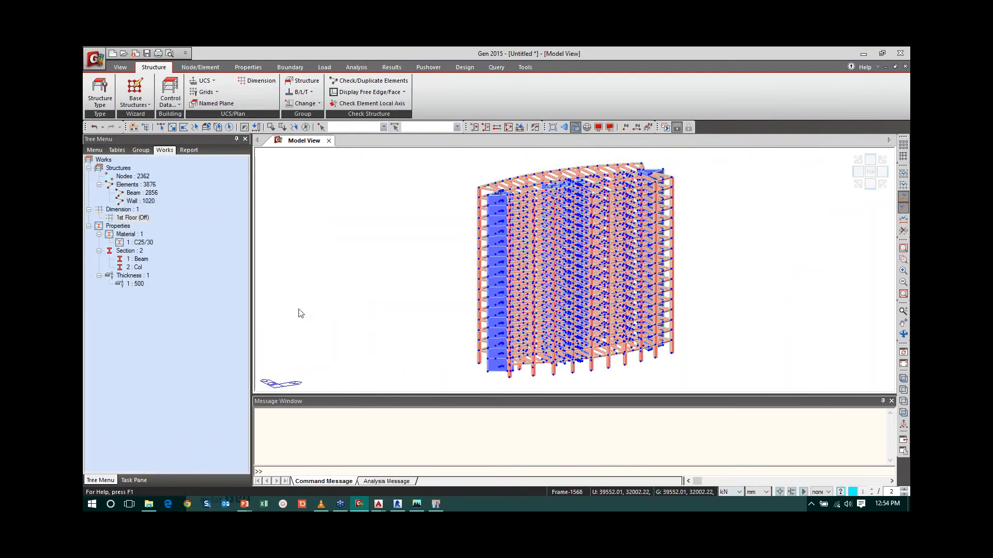
key(ctrl+e)
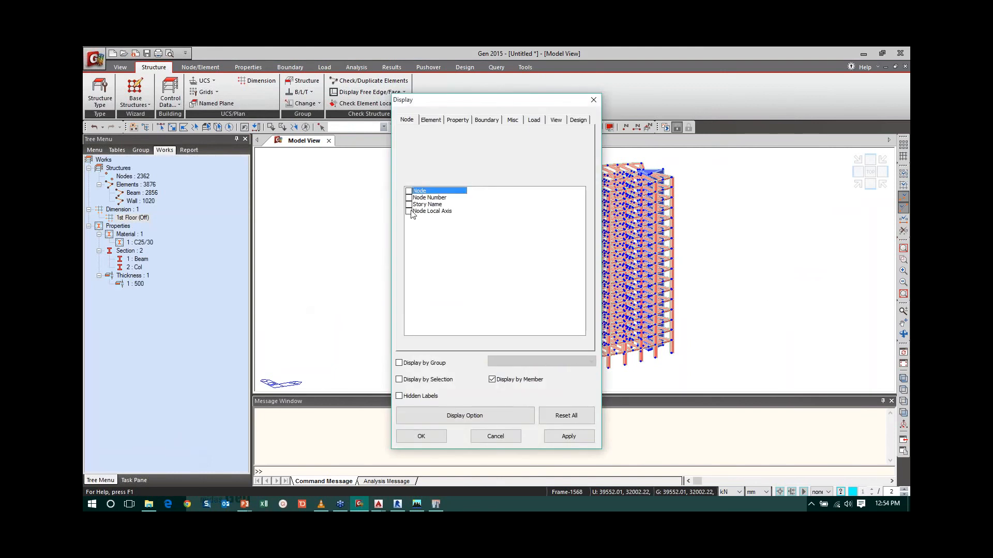
click(421, 436)
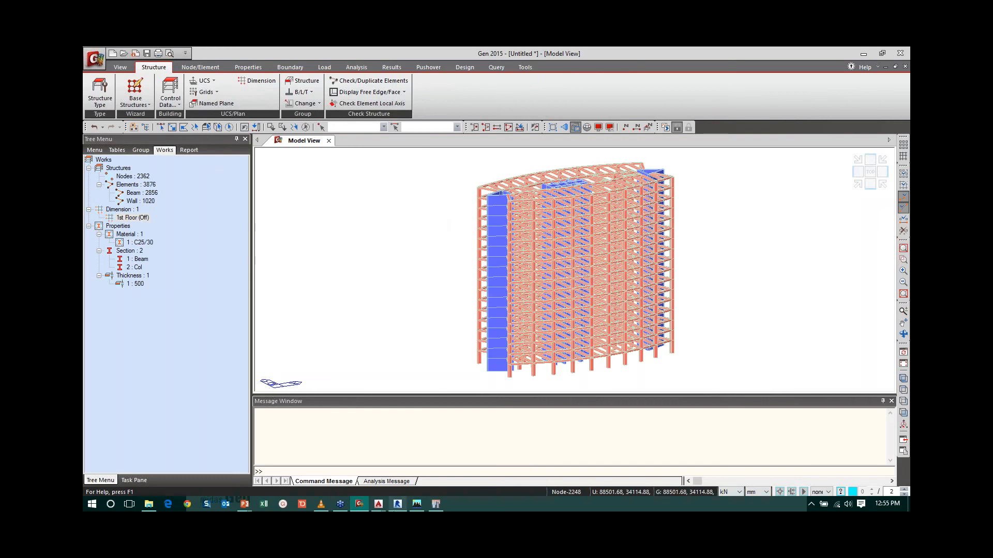
Switch to AutoCAD, look at Floor Plan.dxf and bring up the 3D Dxf File.dxf drawing.
mouse_move(378, 504)
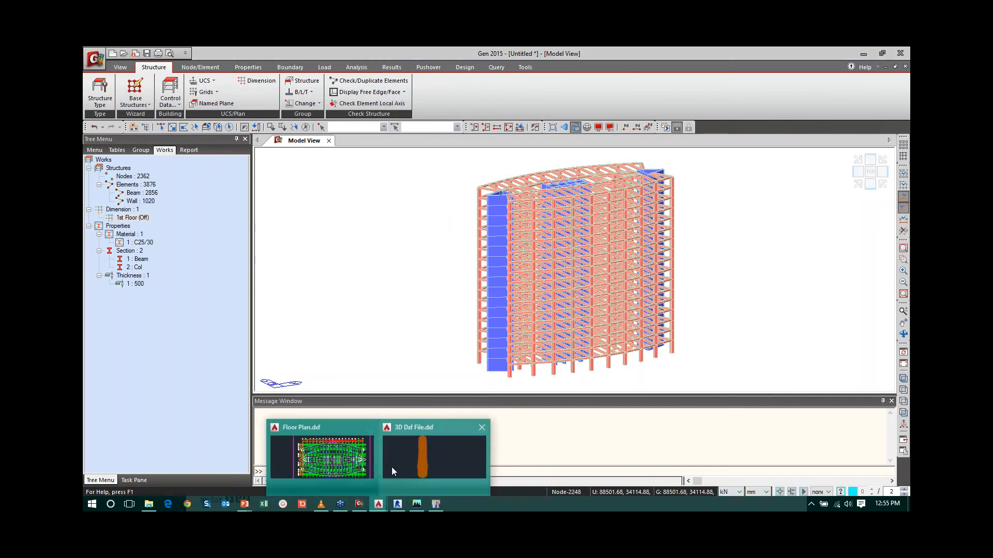
click(344, 460)
mouse_move(375, 509)
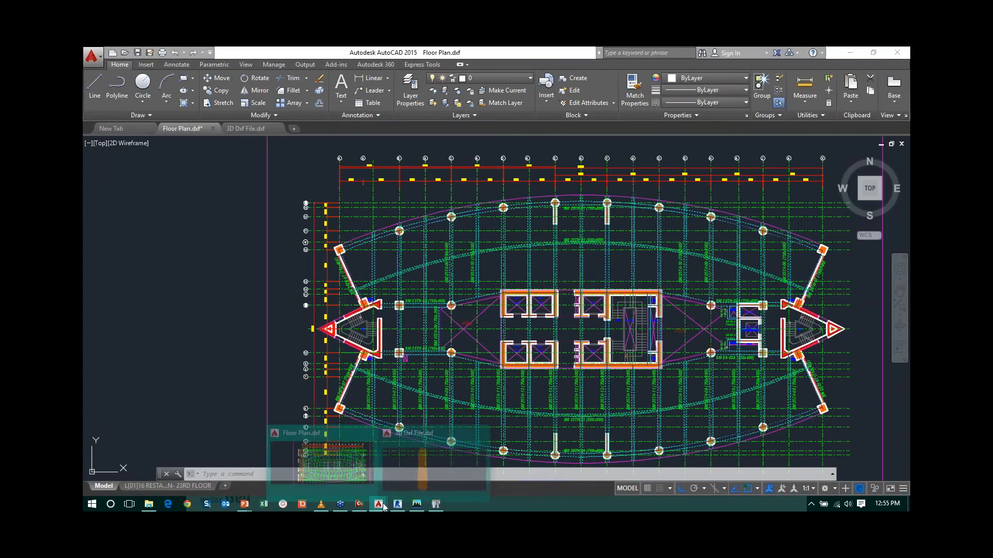
click(433, 468)
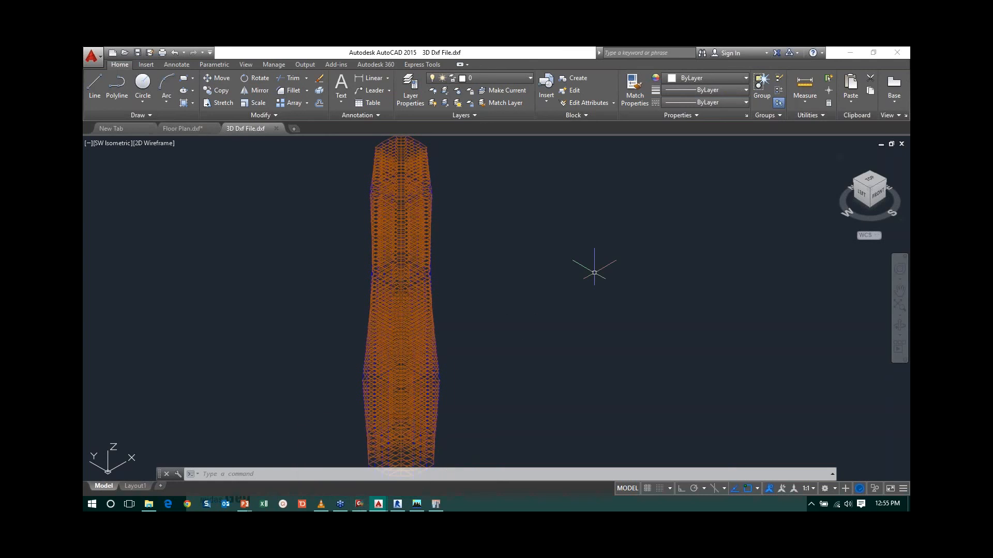
text(units)
key(Return)
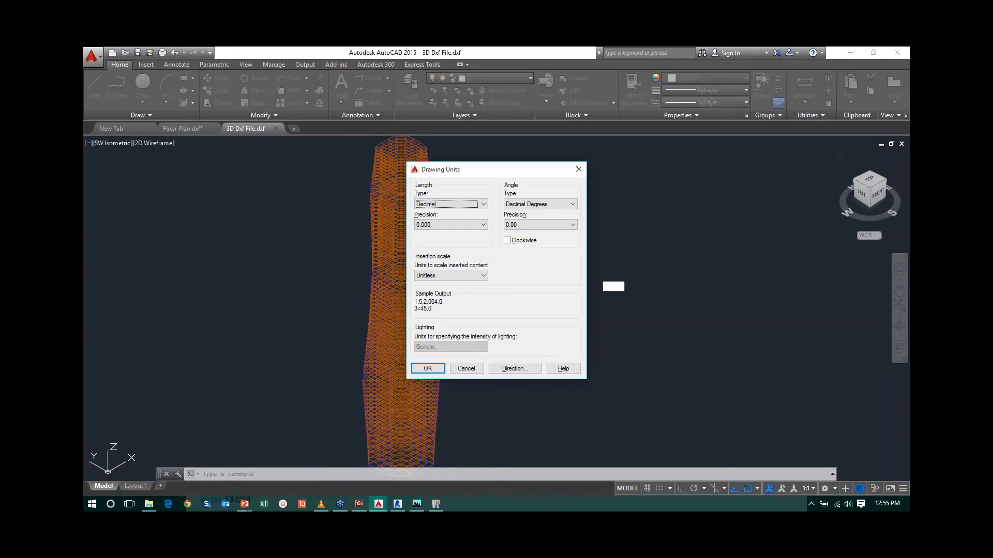
key(Return)
Set the insertion scale of 3D Dxf File.dxf to Millimeters in the drawing units.
text(units)
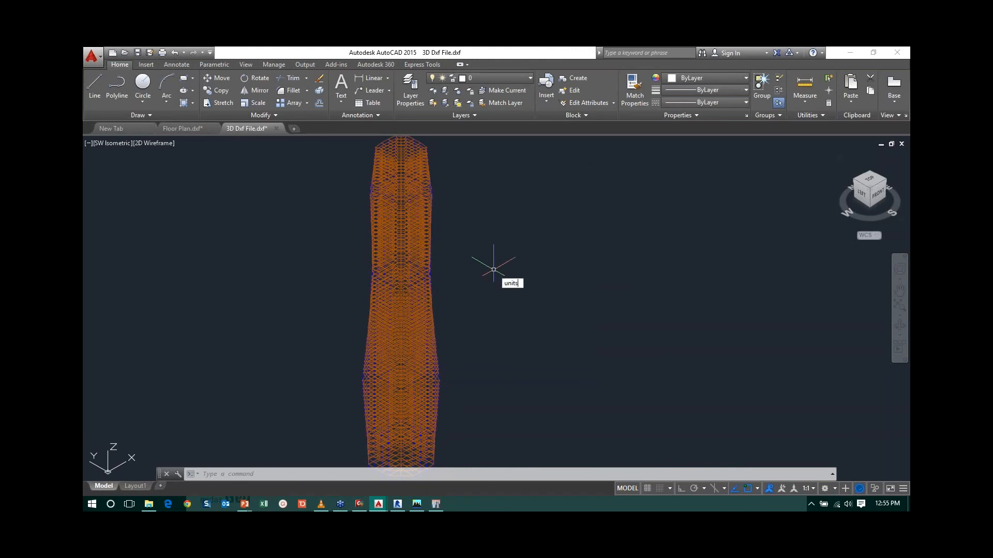
key(Return)
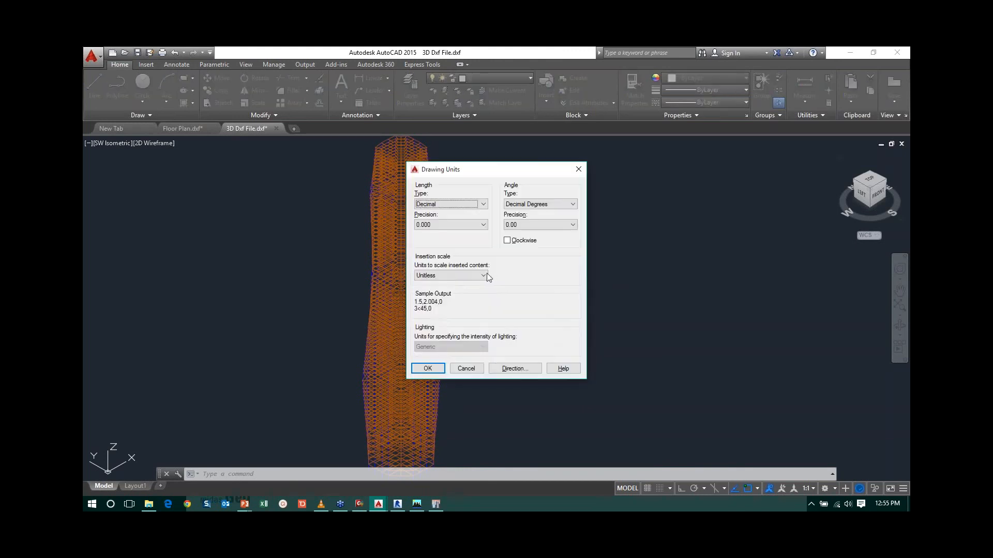
click(474, 276)
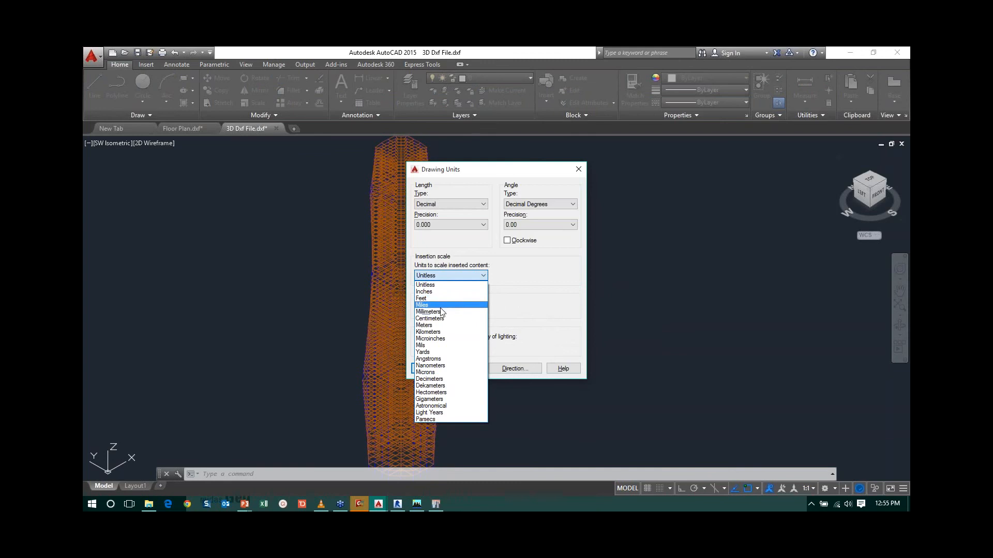
click(439, 312)
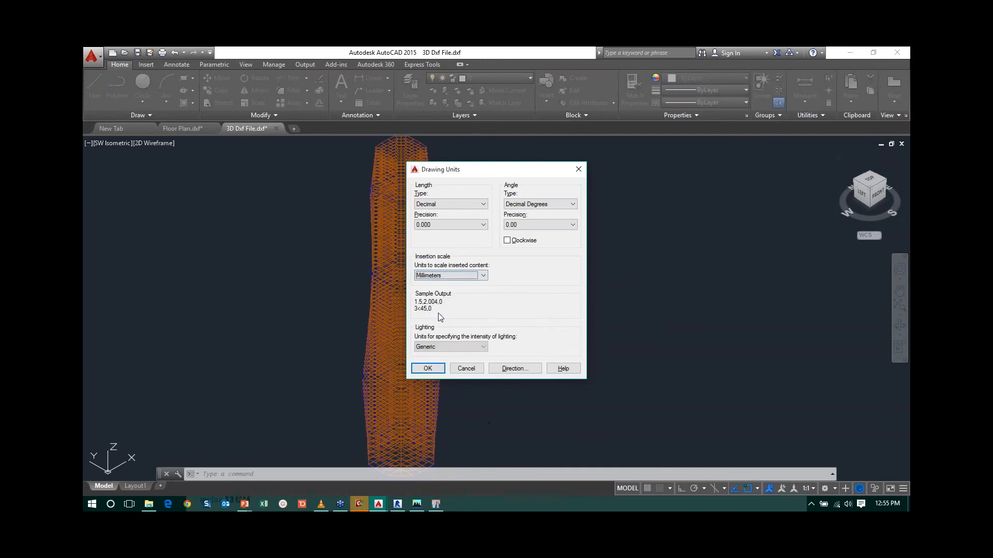
click(429, 368)
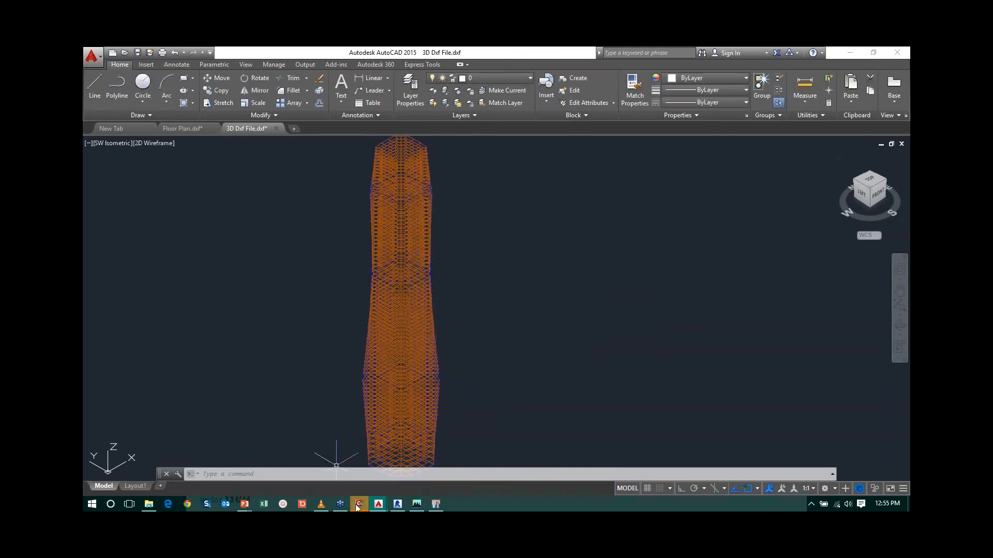
Switch back to midas Gen and start a new project without saving the current model.
click(359, 505)
click(604, 329)
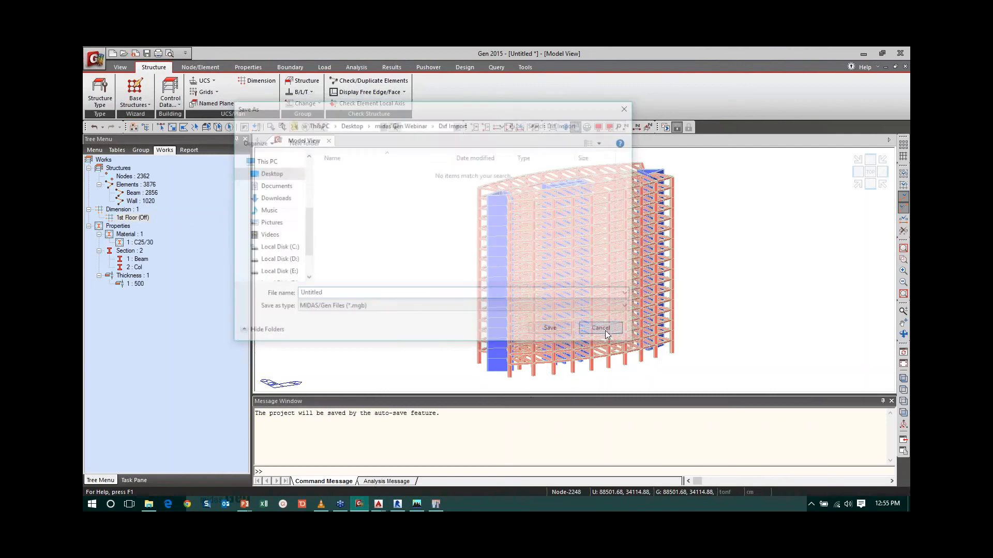
click(121, 55)
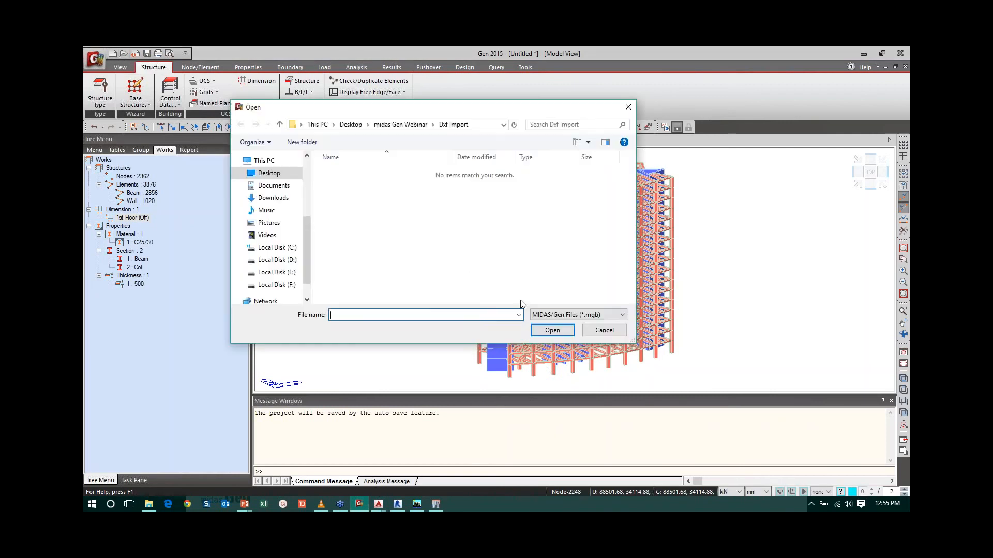
click(601, 331)
click(113, 53)
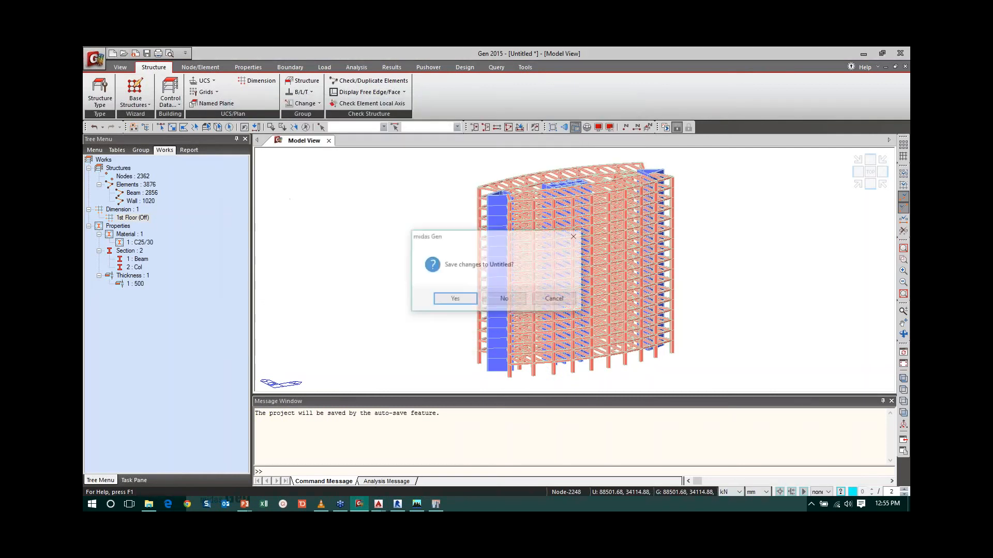
click(498, 299)
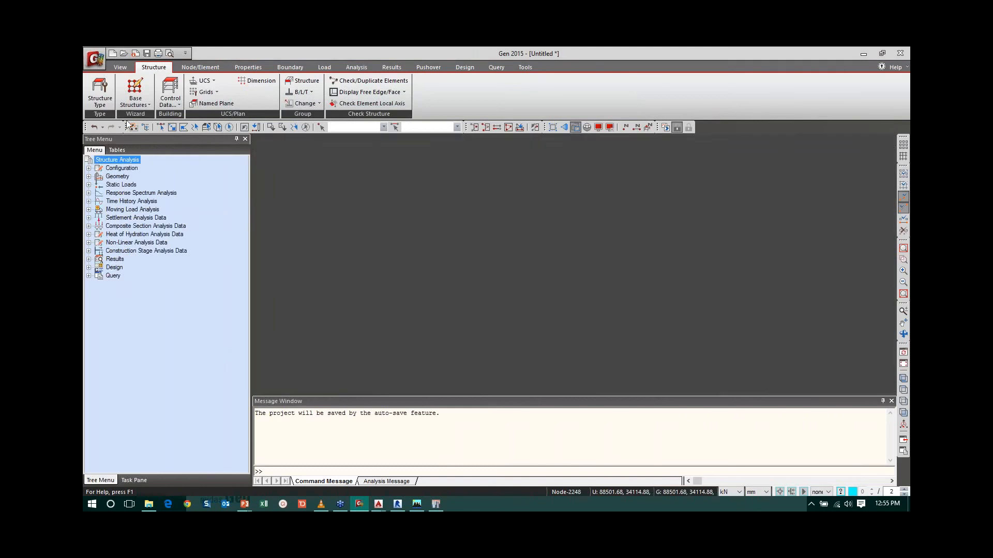
Start an AutoCAD DXF import and load 3D Dxf File.dxf as the source file.
click(94, 58)
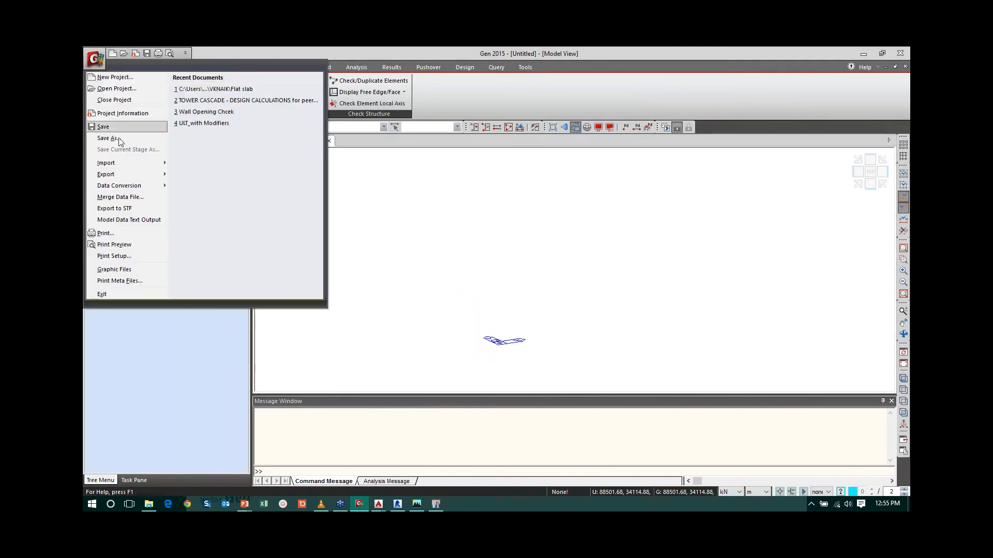
mouse_move(128, 165)
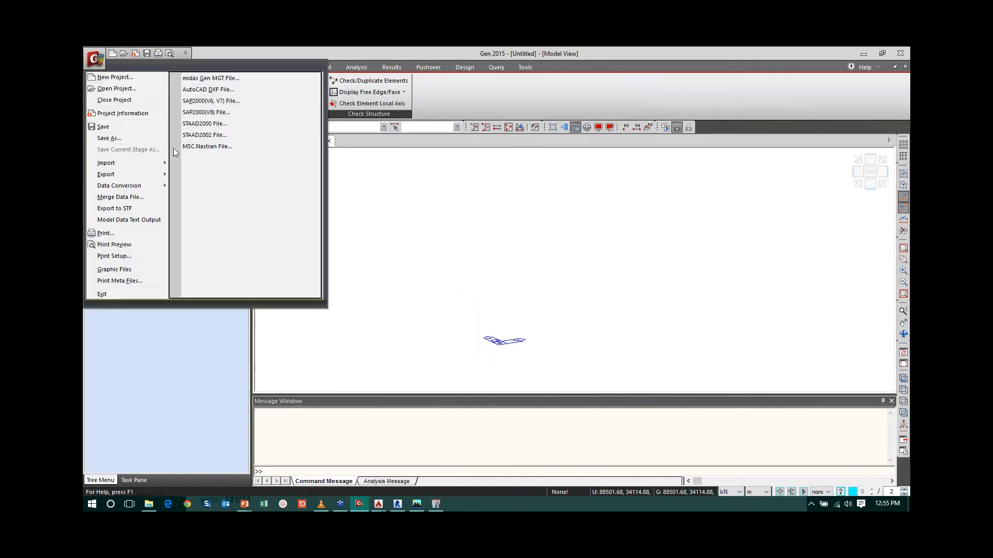
click(213, 91)
click(210, 96)
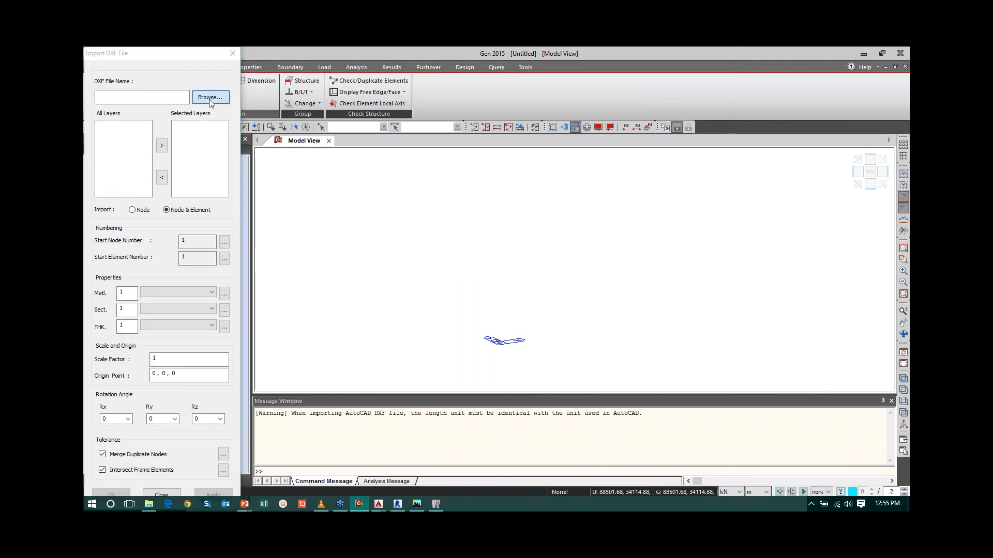
click(419, 173)
click(548, 330)
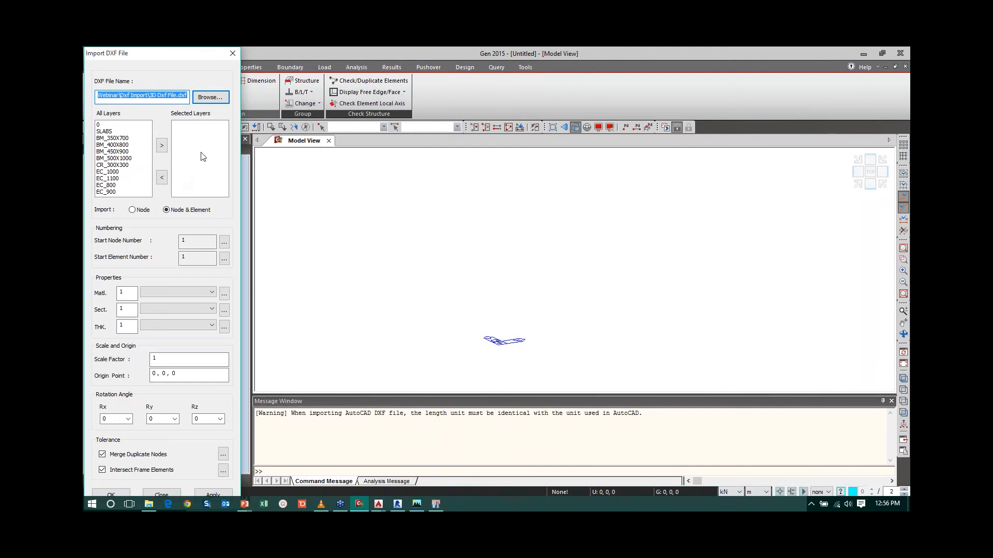
Move the DXF import dialog aside and set the model's length unit to mm.
drag(174, 60, 197, 65)
click(766, 493)
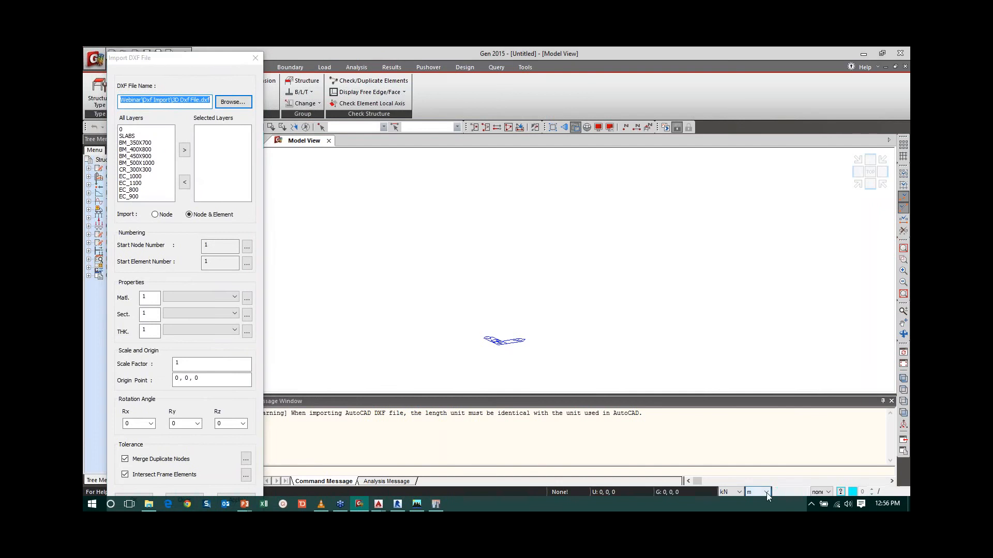
click(762, 457)
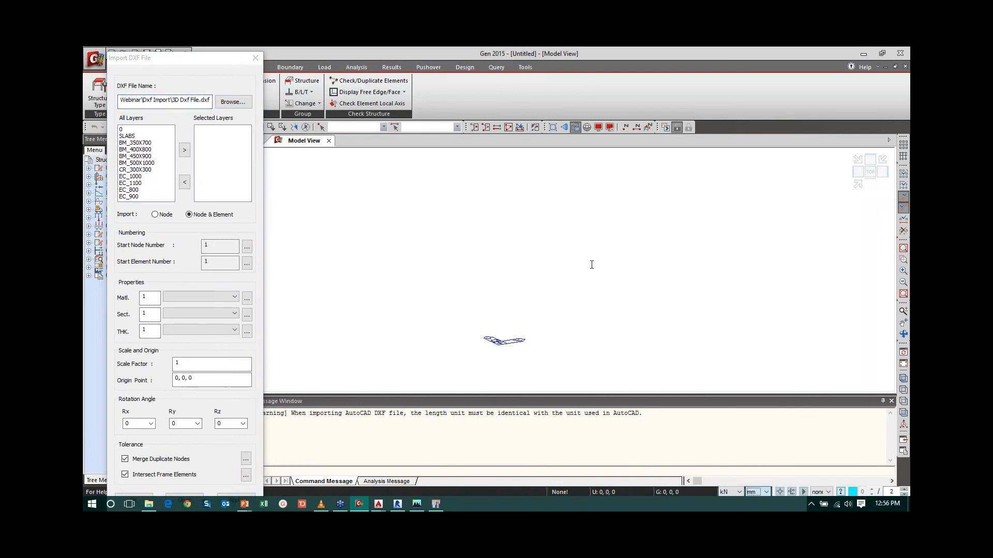
Add the SLABS layer to the layers selected for import.
click(130, 147)
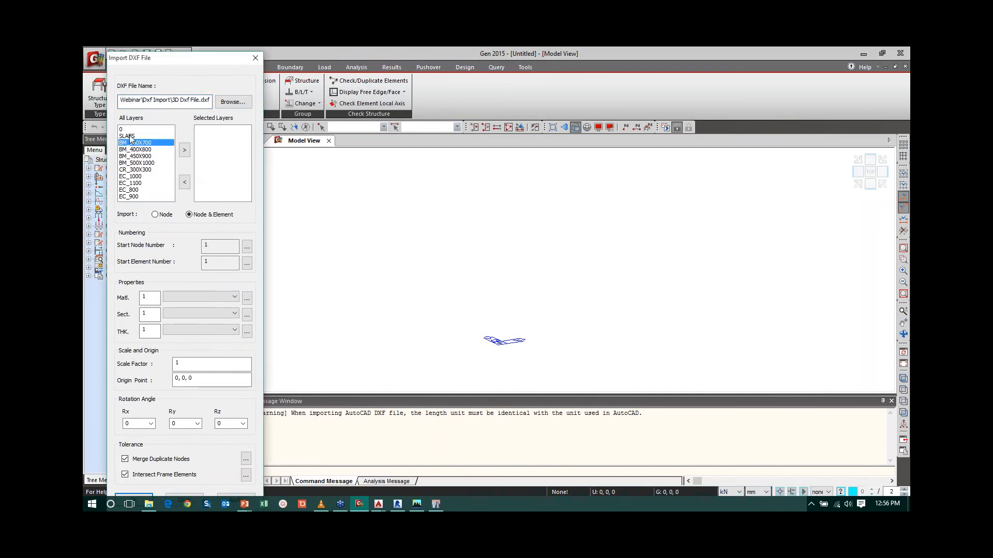
click(129, 136)
click(184, 150)
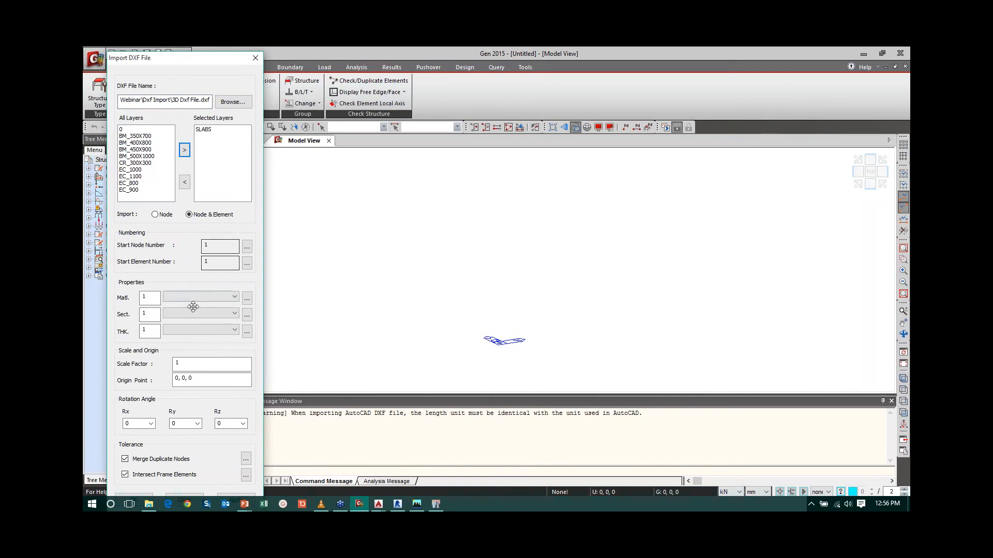
Define a concrete material of grade C30/37 to the EN04(RC) standard for the imported elements.
click(247, 299)
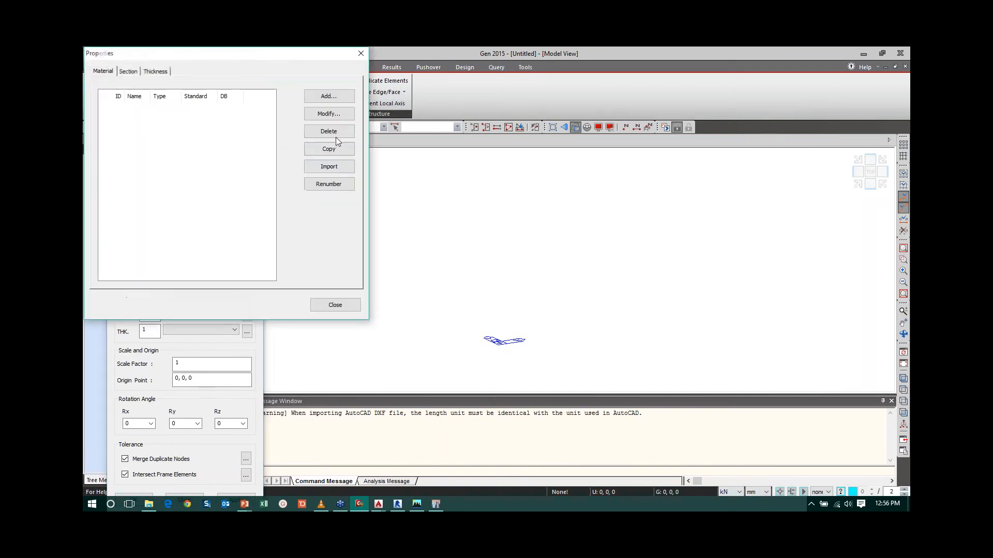
click(333, 97)
click(484, 124)
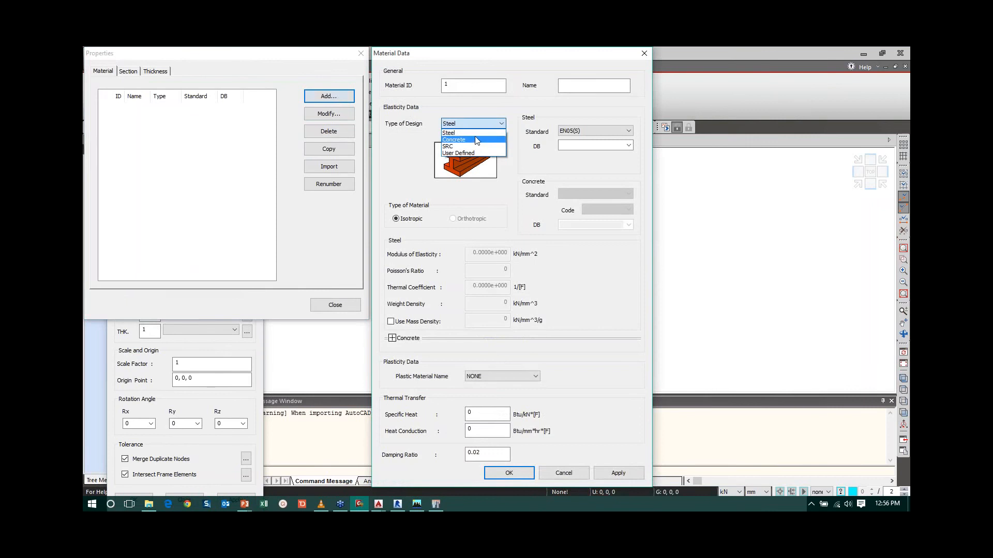
click(466, 137)
click(628, 224)
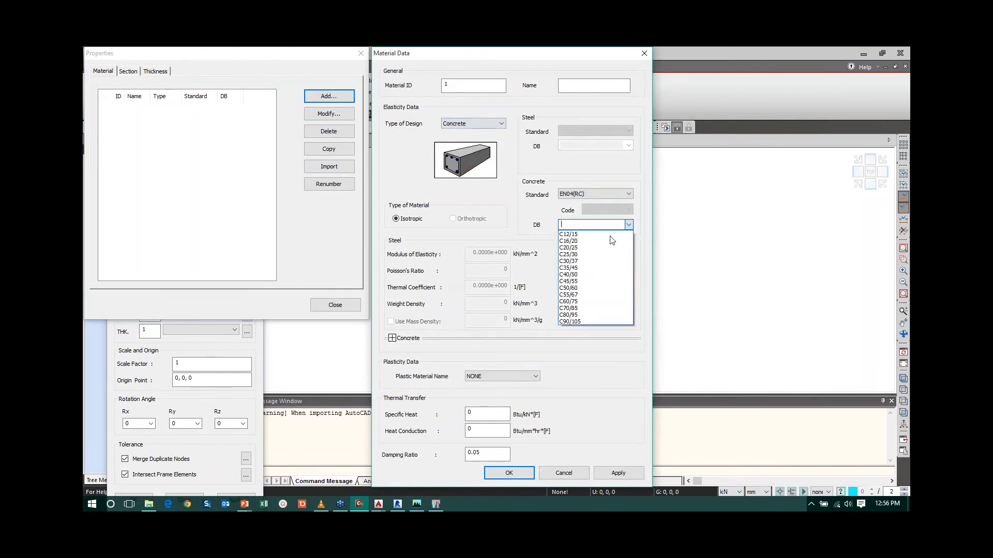
click(590, 261)
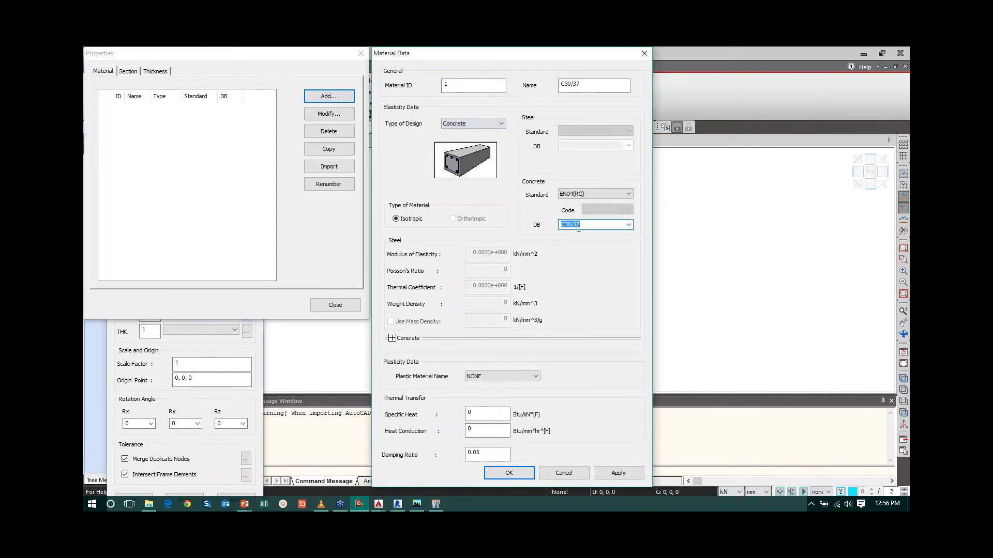
click(509, 473)
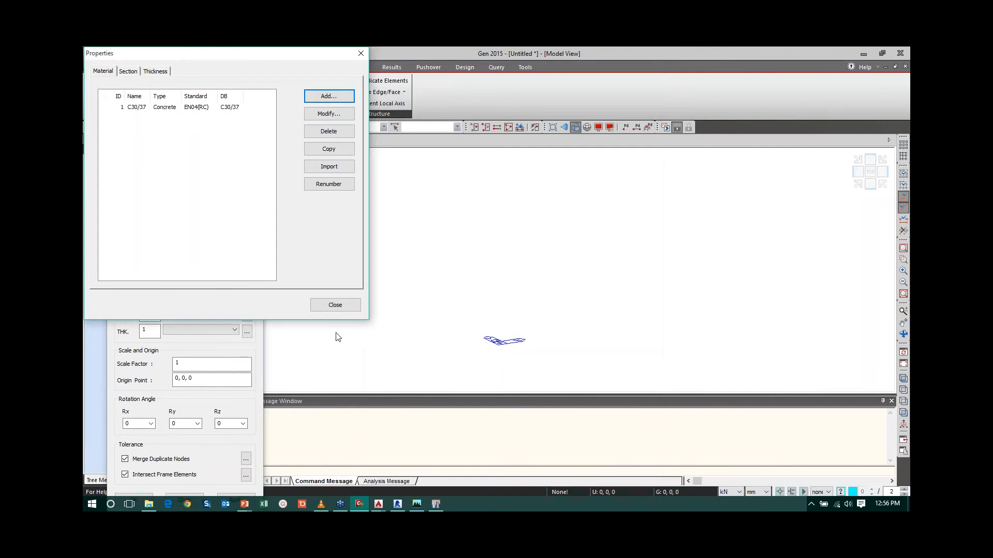
click(341, 306)
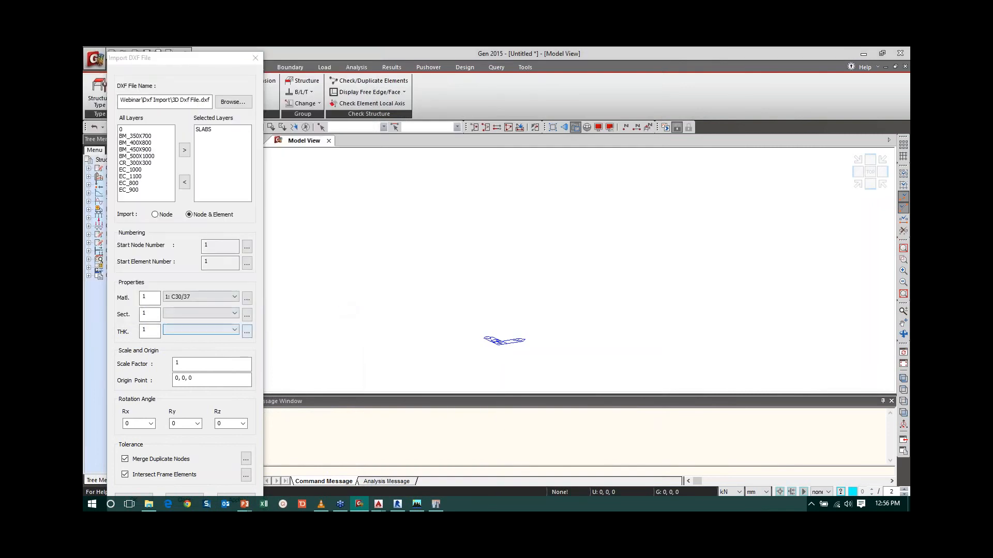
Define a plate thickness of 250 mm, in-plane and out-of-plane, for the imported slabs.
click(247, 332)
click(328, 96)
double_click(494, 121)
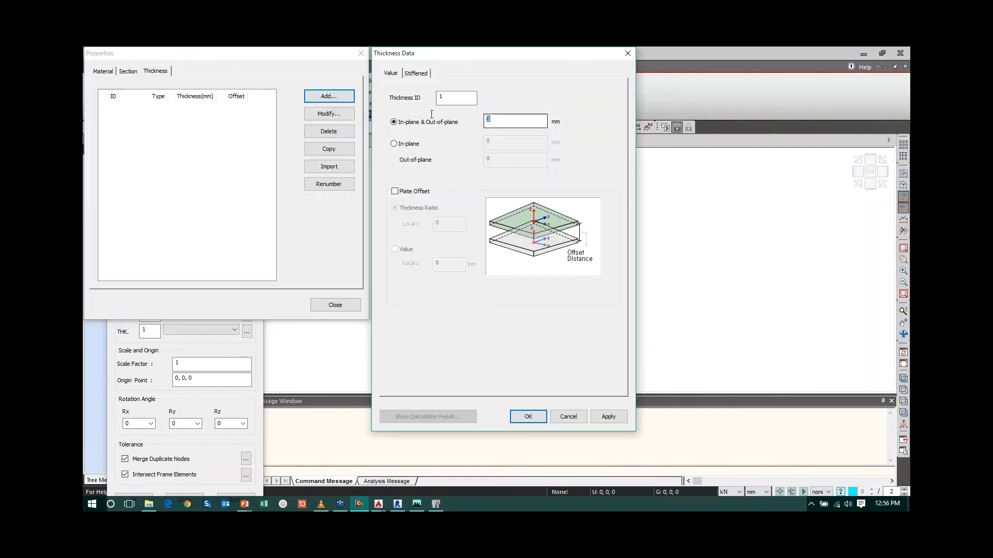
text(250)
click(528, 417)
click(335, 305)
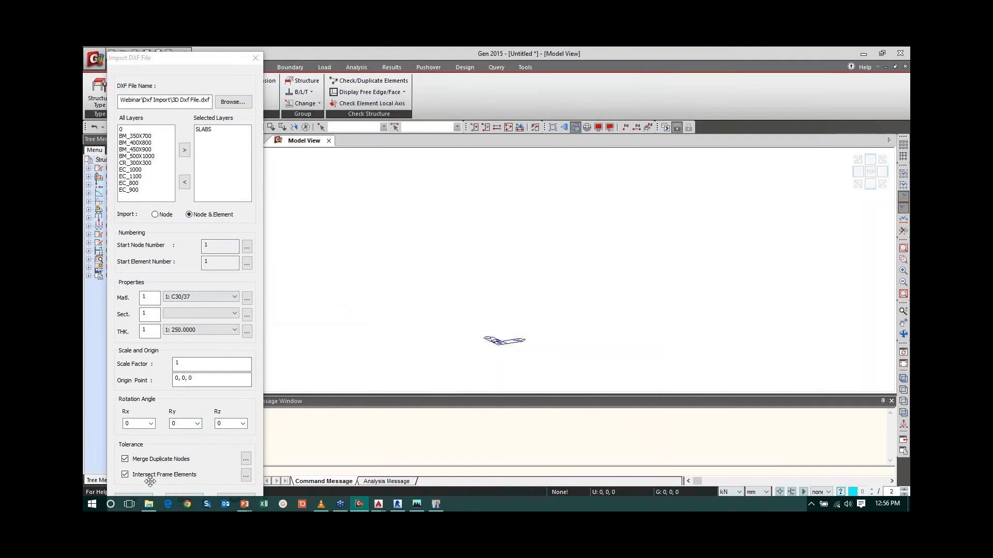
Import the SLABS layer as nodes and elements, keeping the import dialog open for further layers.
drag(205, 64, 204, 59)
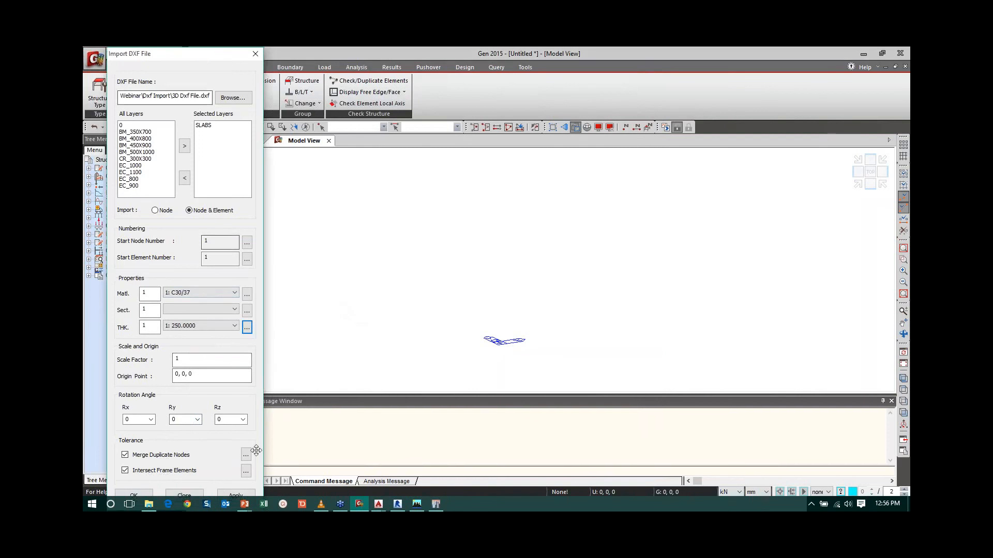
click(237, 495)
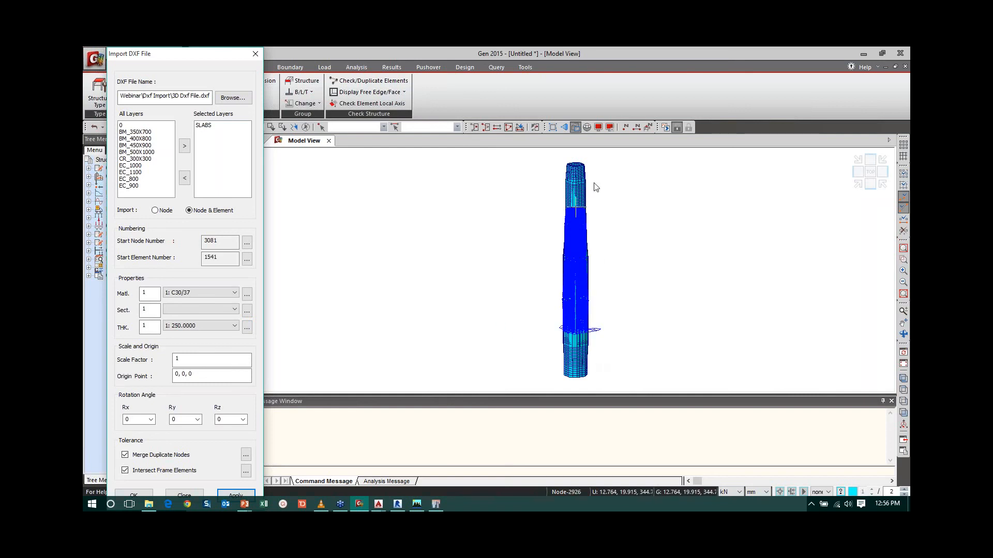
mouse_move(596, 187)
Replace the SLABS layer with BM_350X700 in the layers selected for import.
click(204, 125)
click(184, 178)
click(135, 132)
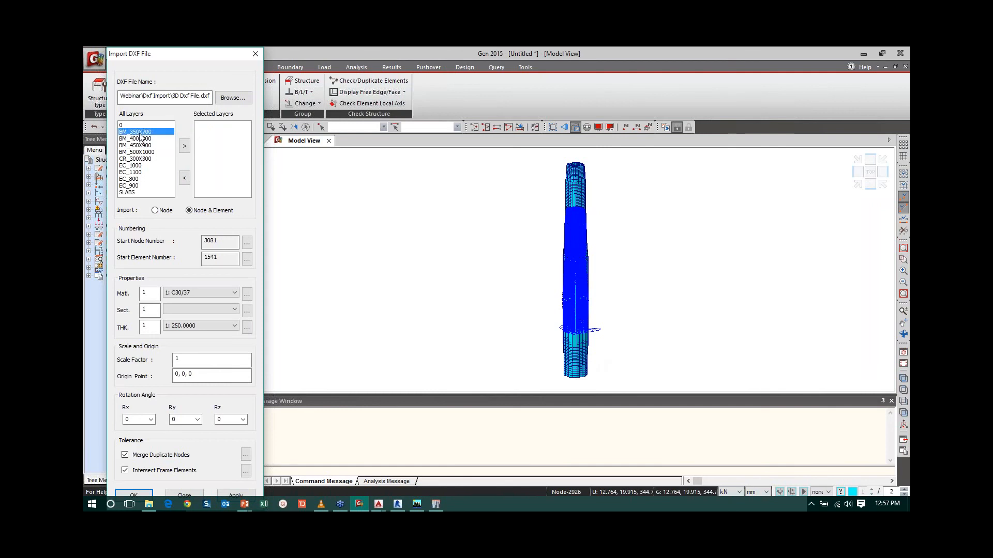
click(185, 145)
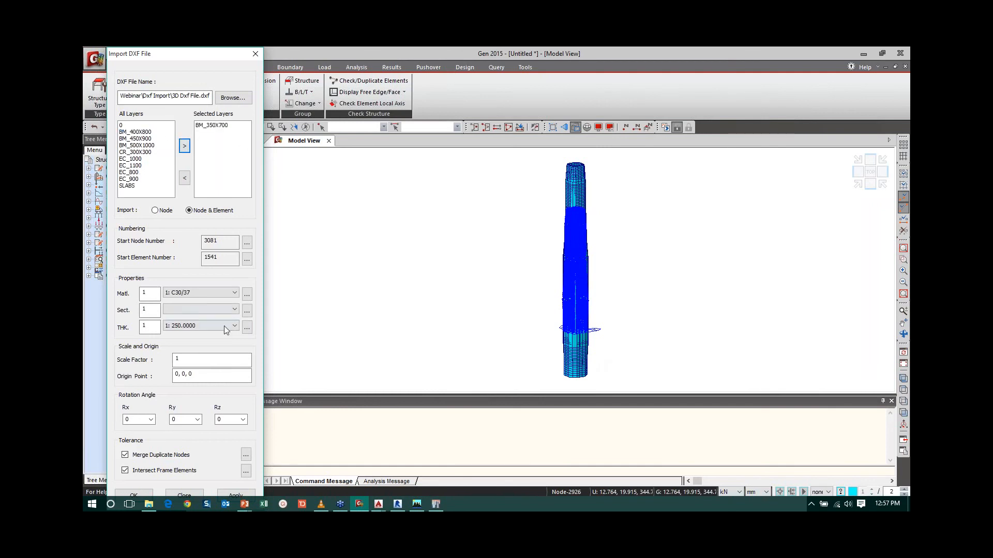
Create a new user-defined Solid Rectangle section and name it Beam.
click(247, 311)
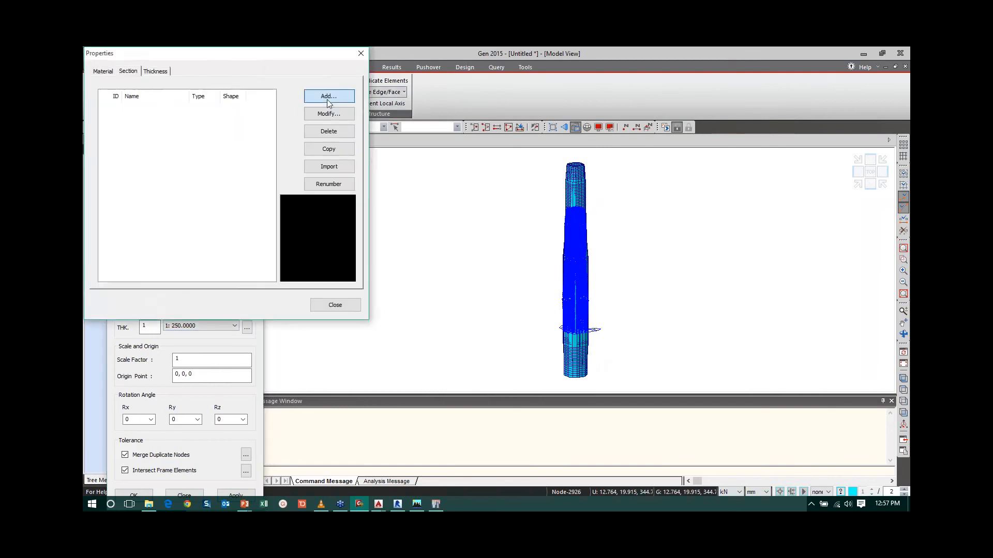
click(328, 96)
click(548, 99)
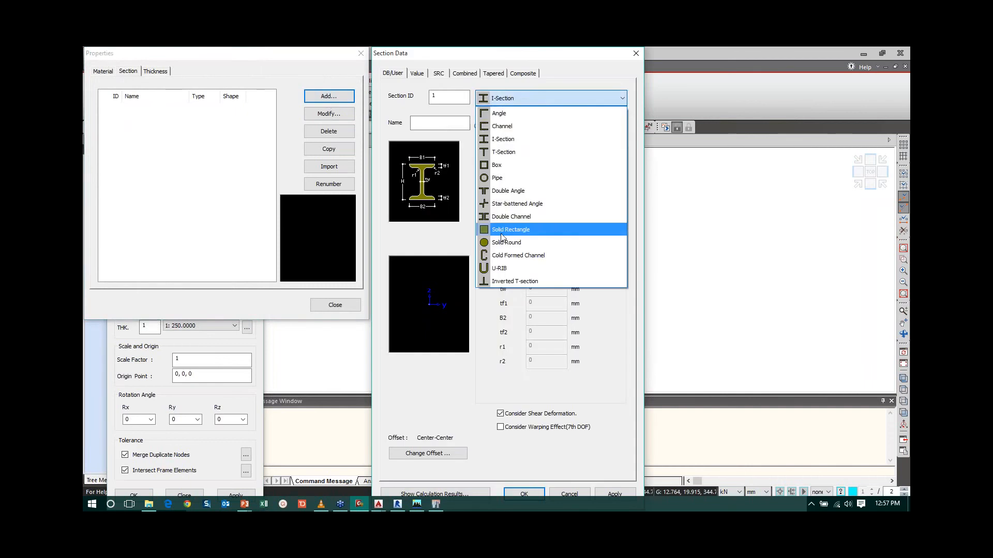
click(501, 232)
click(440, 123)
text(Be)
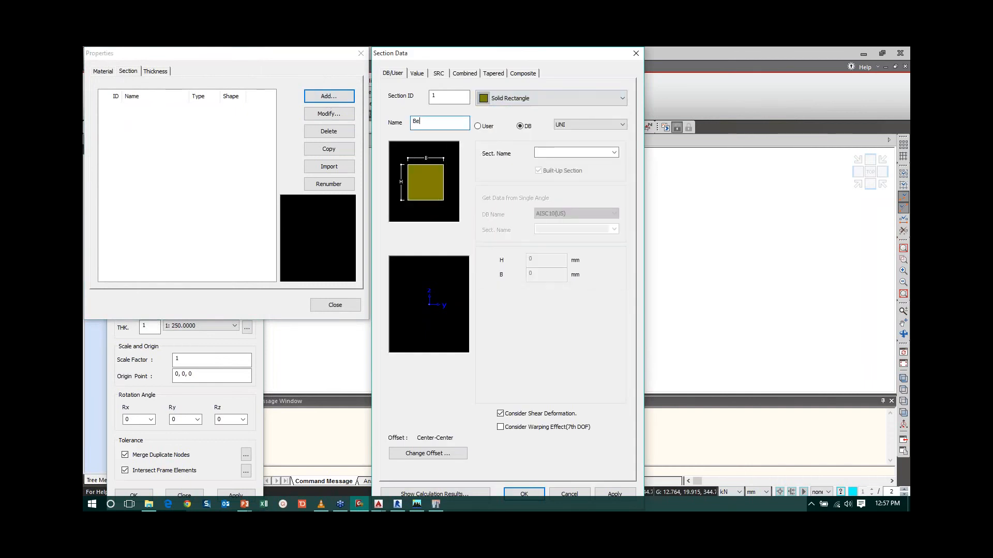
text(am)
click(478, 126)
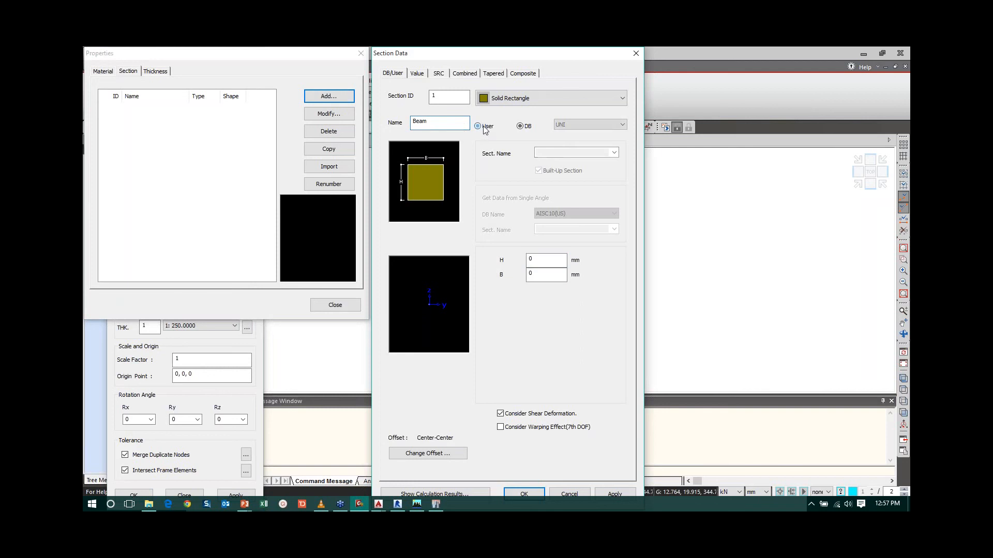
click(543, 260)
text(350)
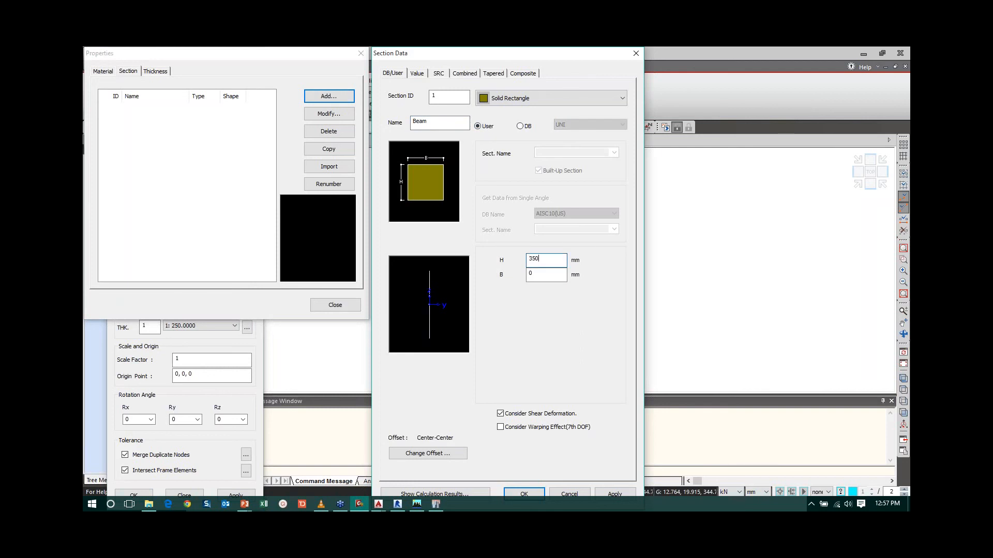
text(750)
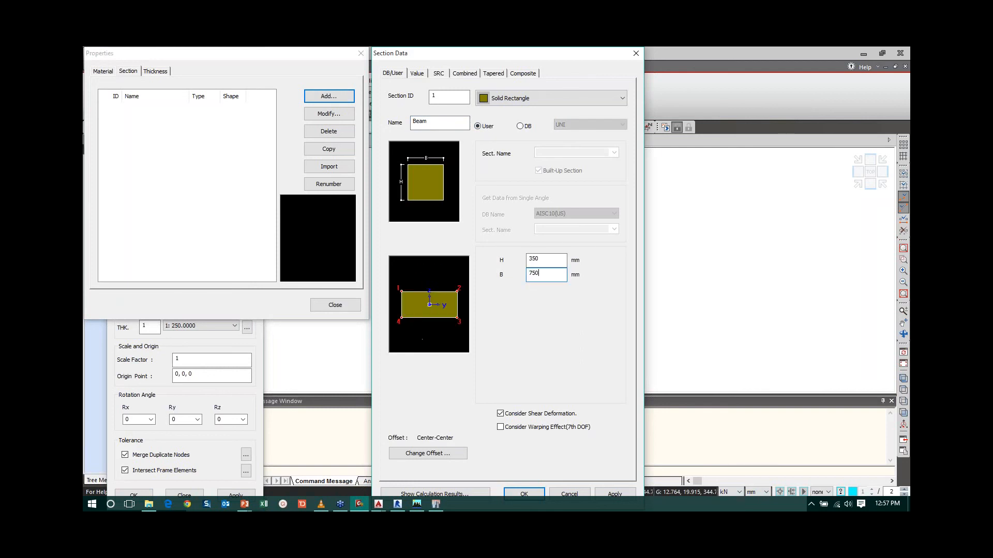
Set the Beam section's H to 750 mm and B to 350 mm, and add it to the section list.
click(543, 260)
text(750)
key(Tab)
text(350)
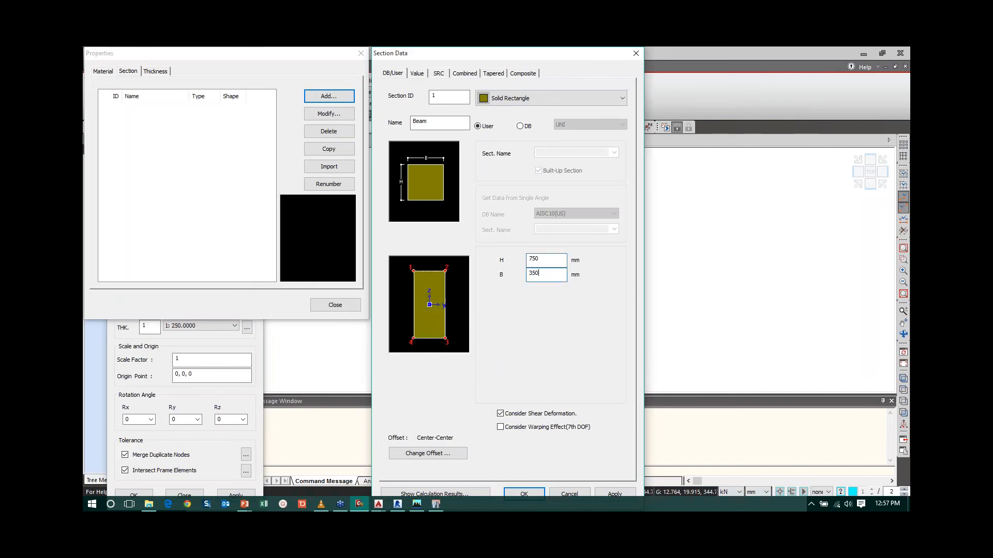
click(512, 492)
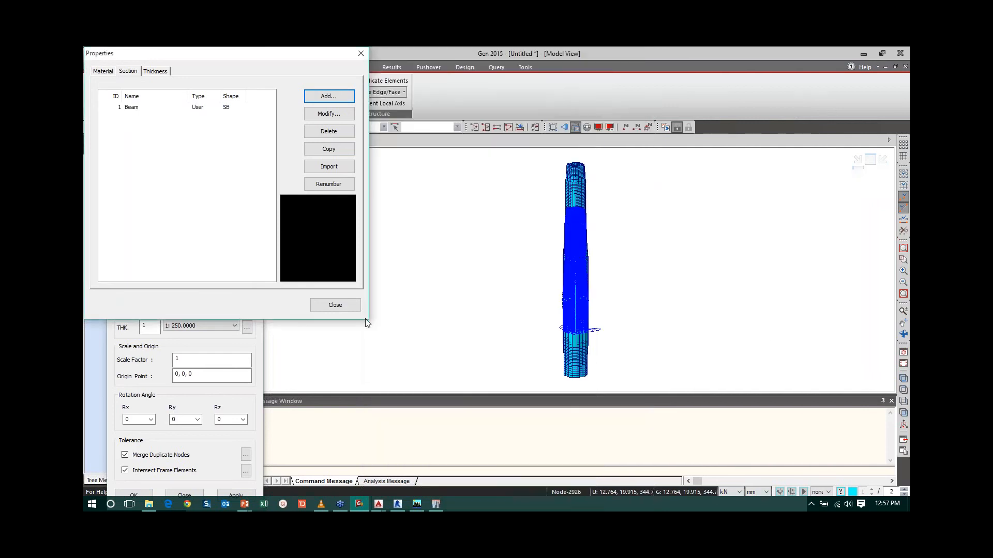
click(336, 307)
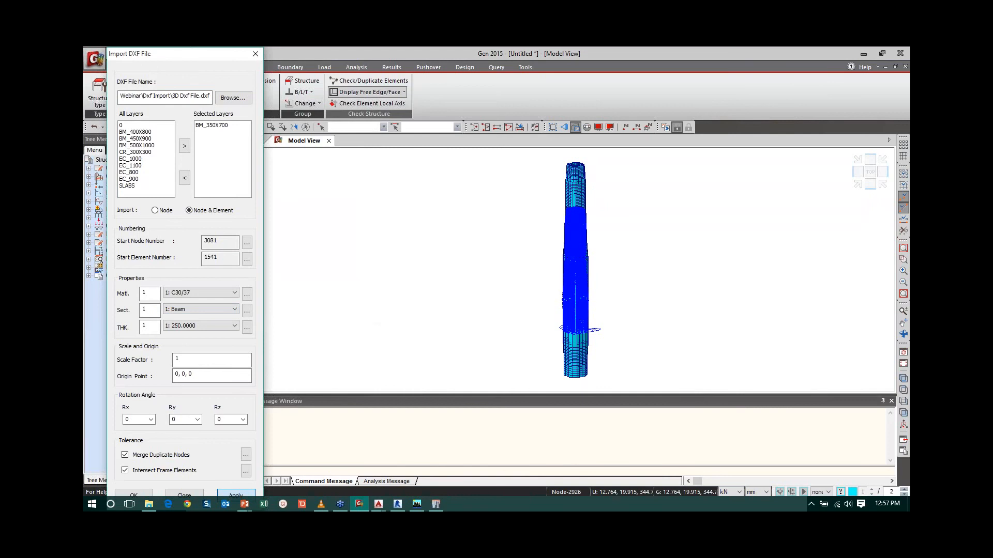
Import the BM_350X700 layer with the Beam section and undo that import.
click(236, 493)
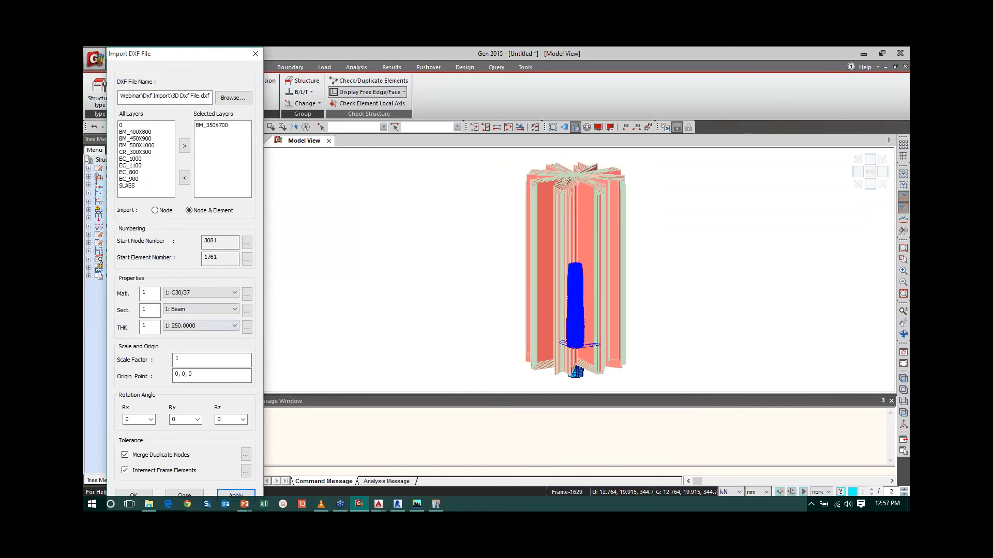
drag(193, 53, 293, 70)
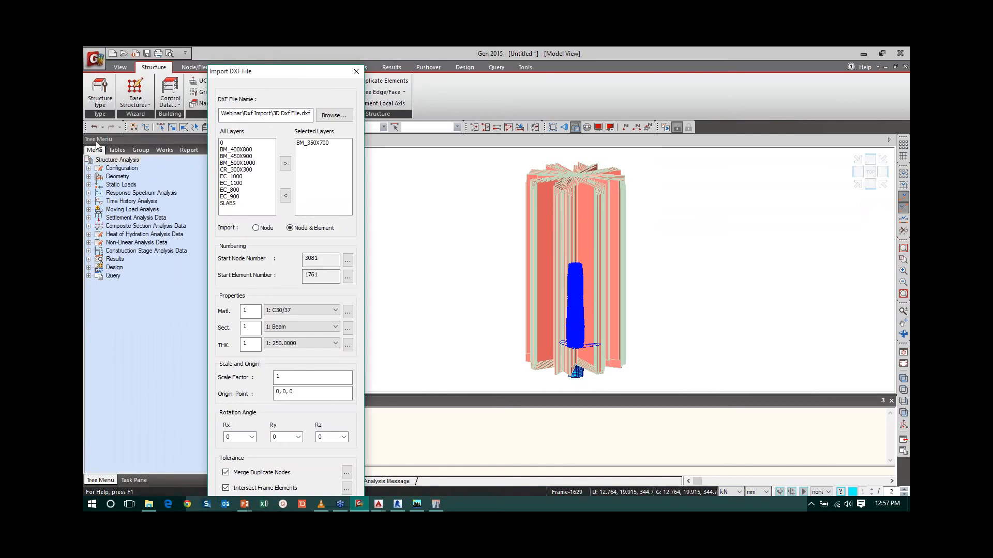
click(94, 127)
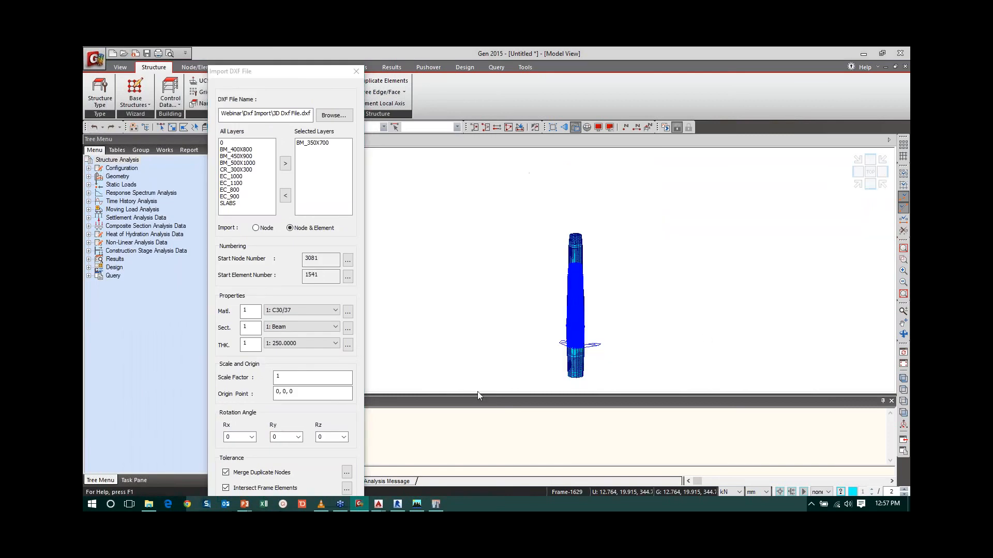
Modify the Beam section to H 0.75 and B 0.35 and save the change.
click(349, 329)
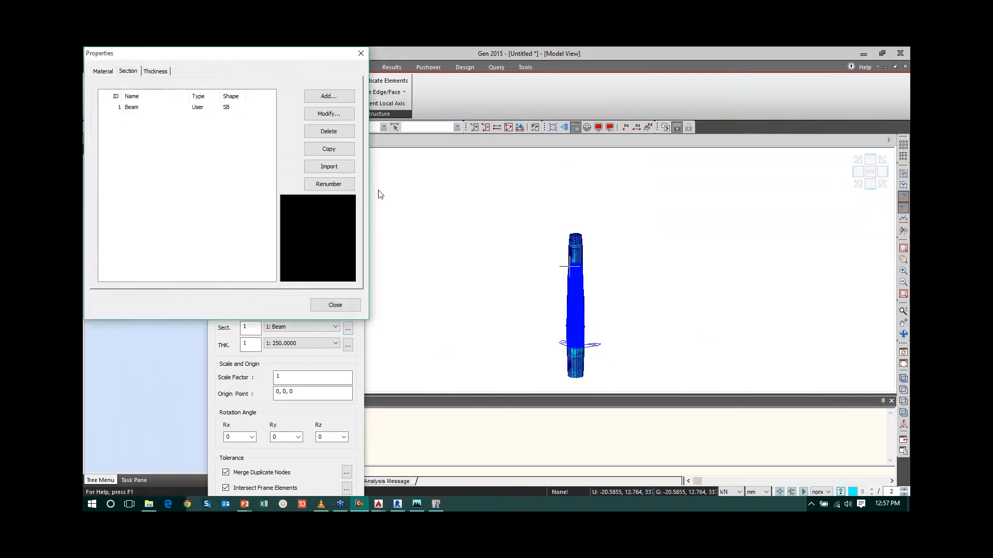
click(225, 108)
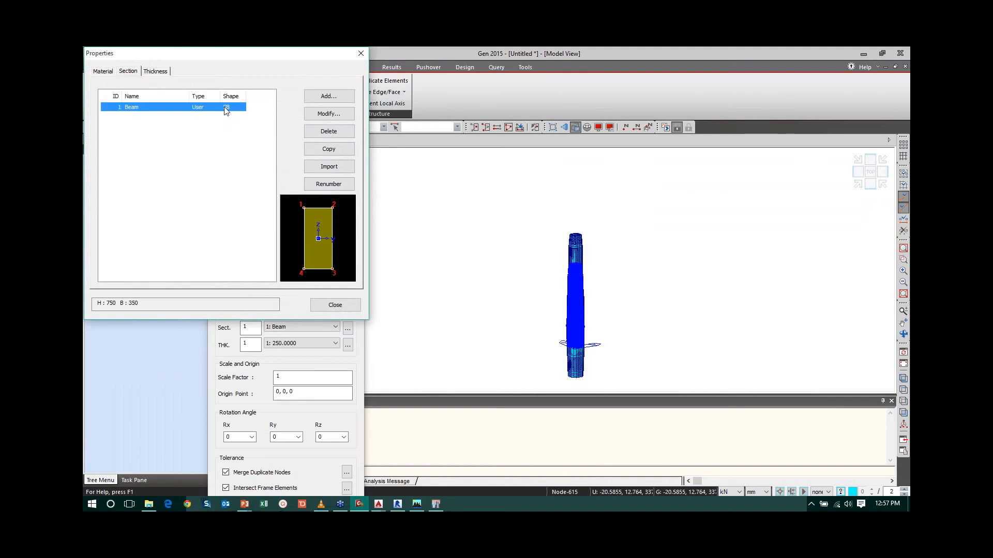
click(329, 115)
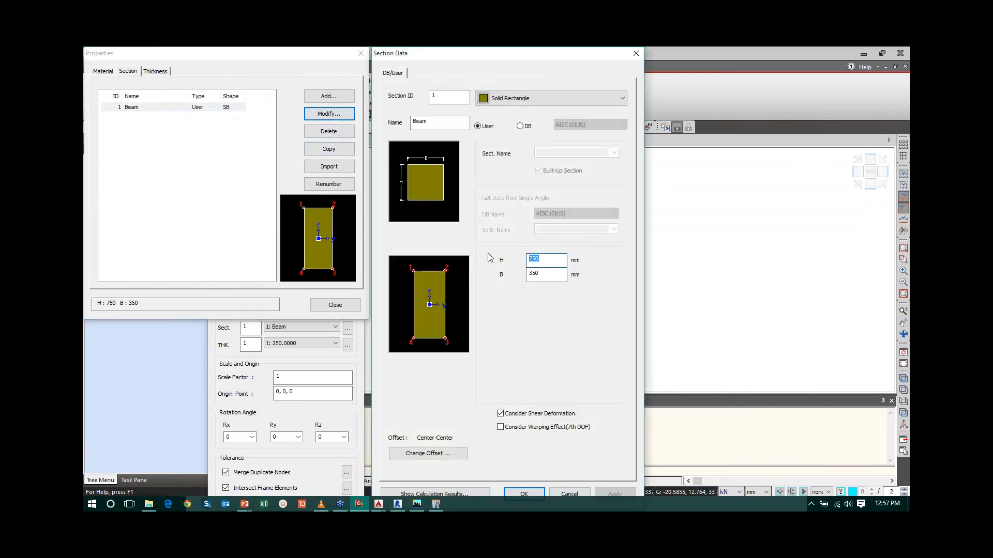
text(0.75)
key(Tab)
text(0)
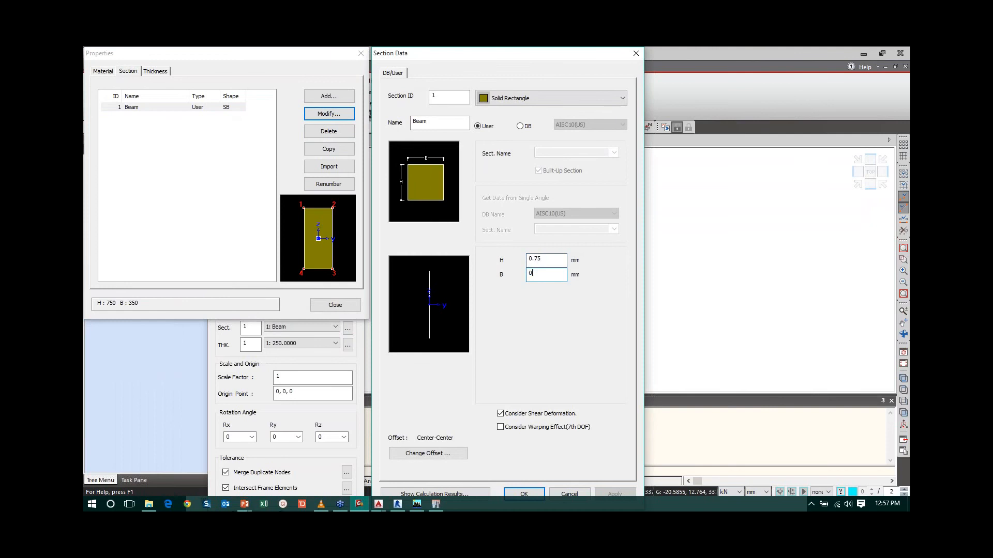
text(.35)
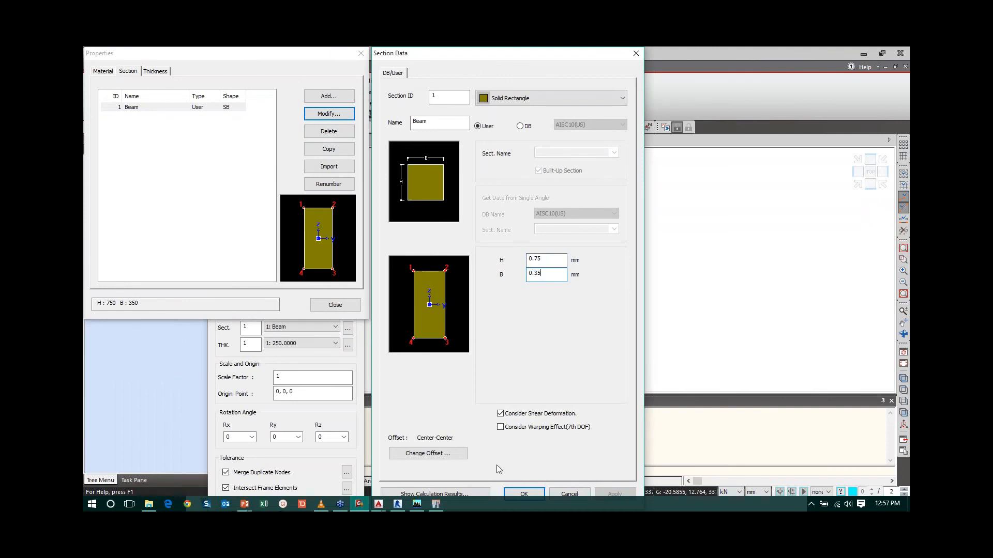
click(523, 493)
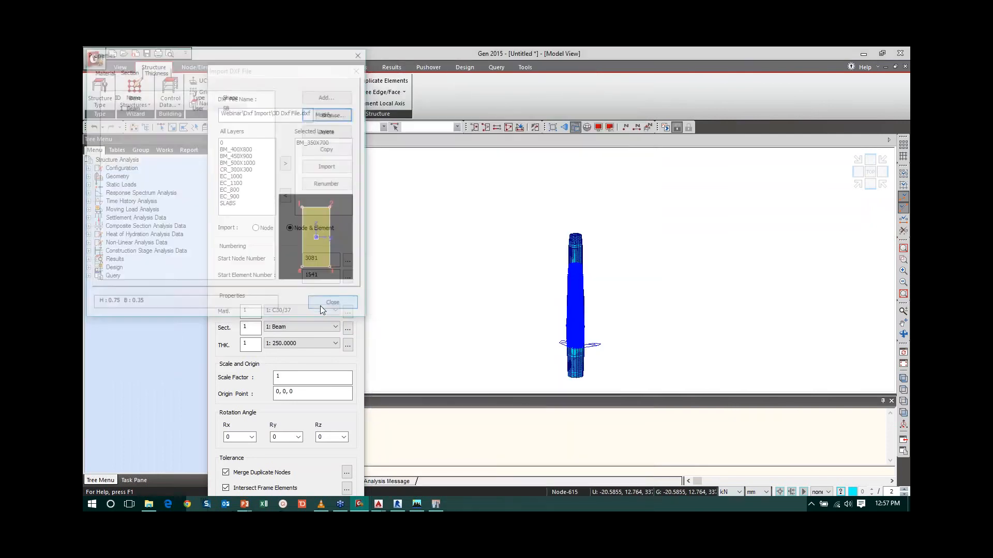
click(321, 306)
Import the BM_350X700 layer with the resized Beam section.
drag(293, 95, 287, 77)
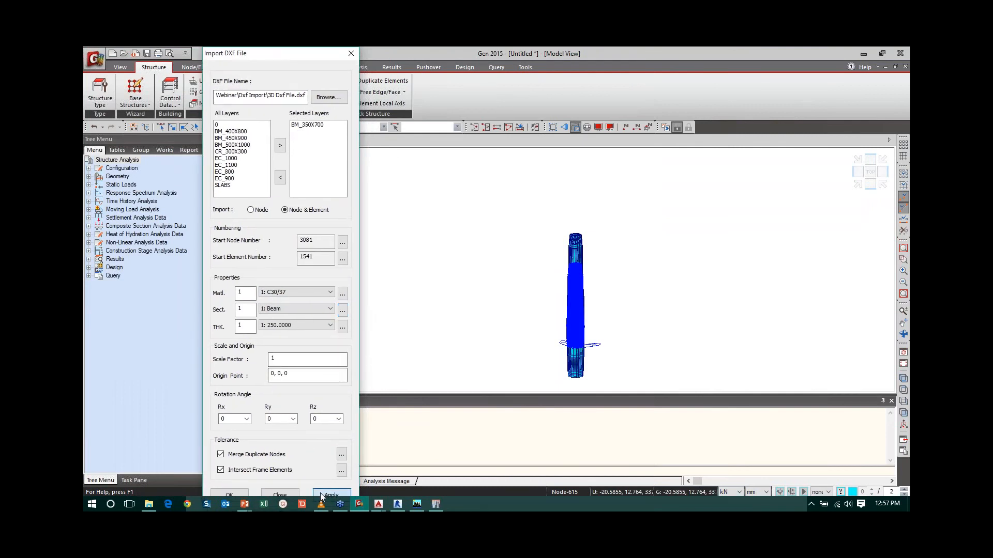
click(330, 495)
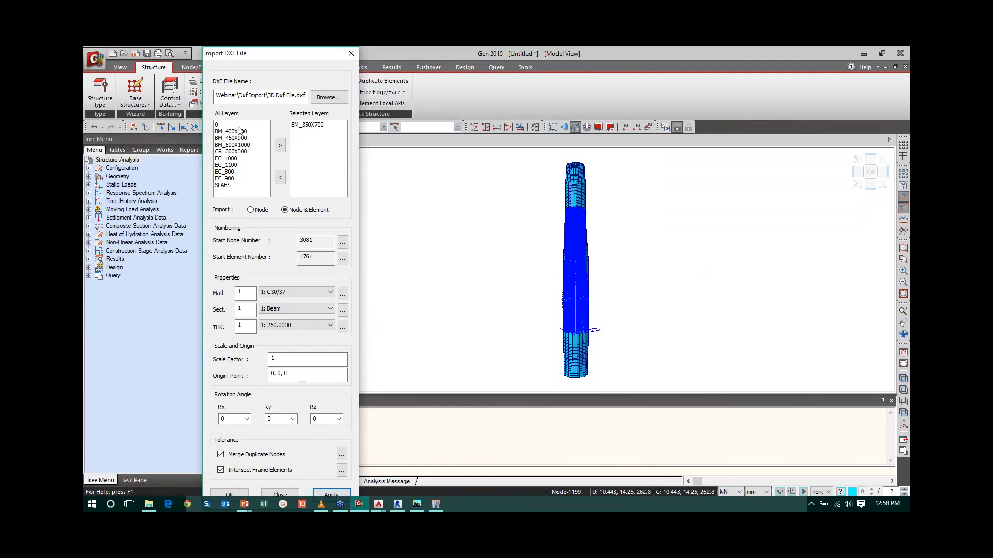
drag(237, 133, 281, 167)
click(280, 175)
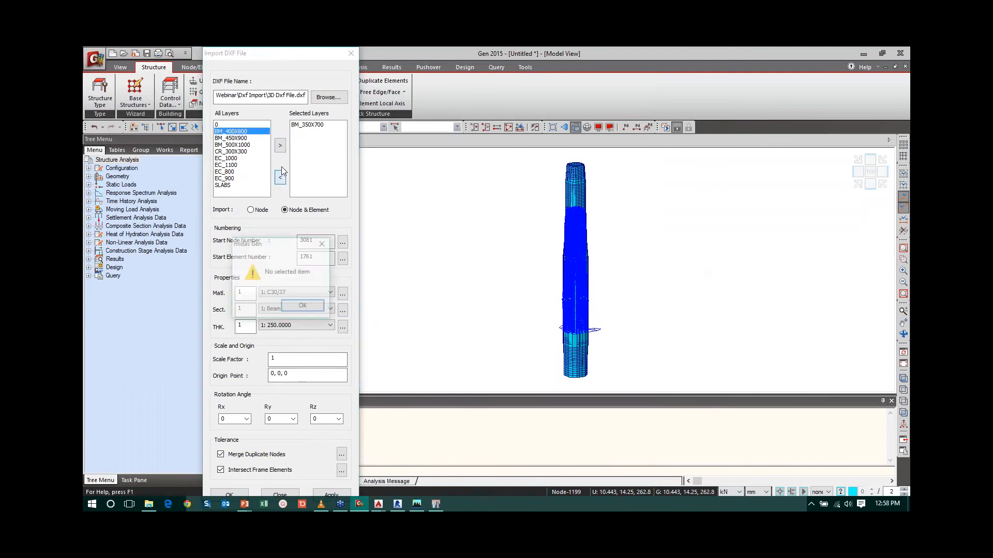
key(Return)
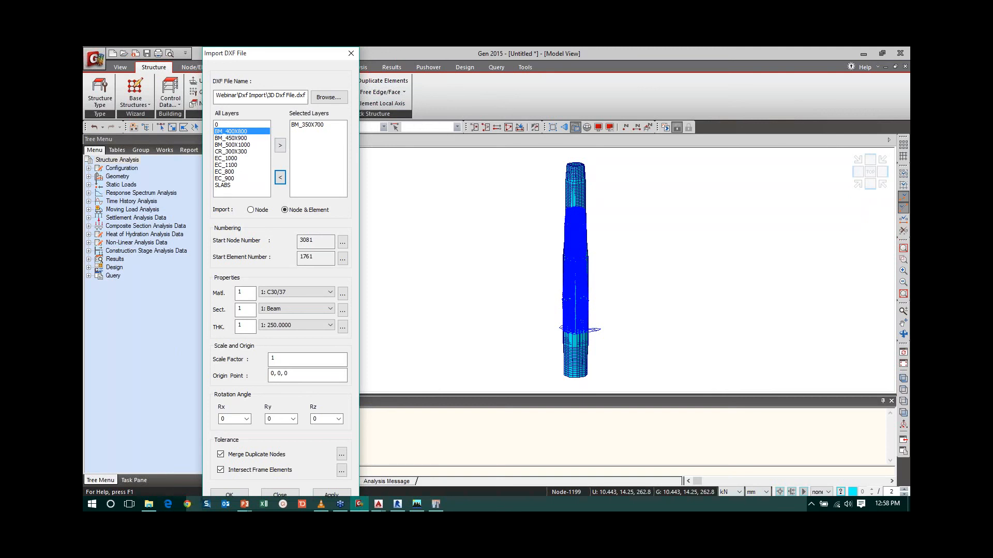
click(311, 125)
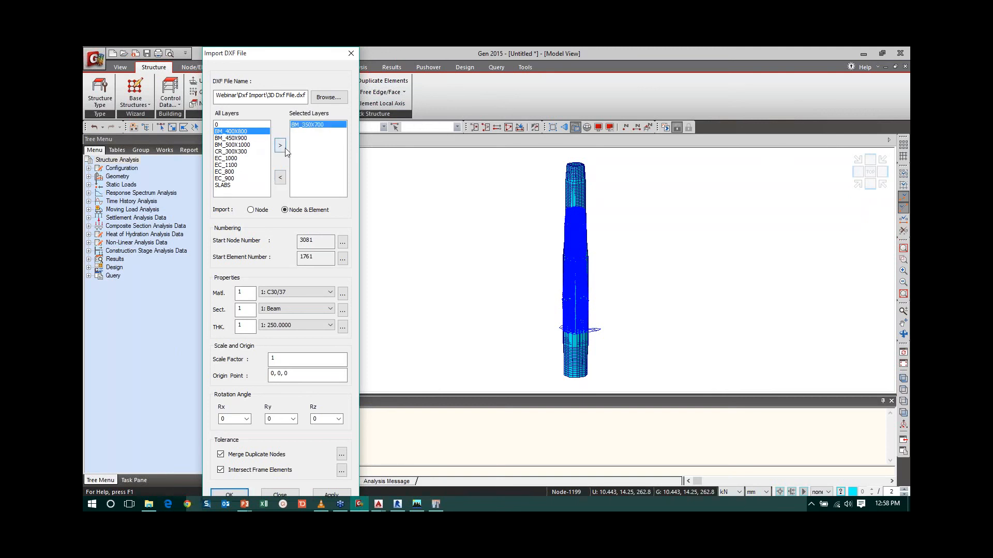
click(280, 177)
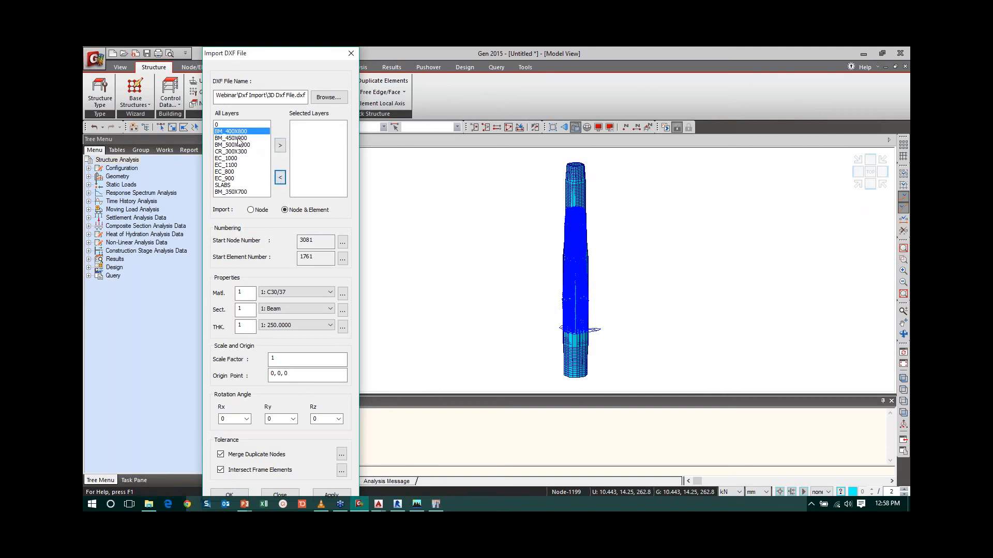
click(351, 53)
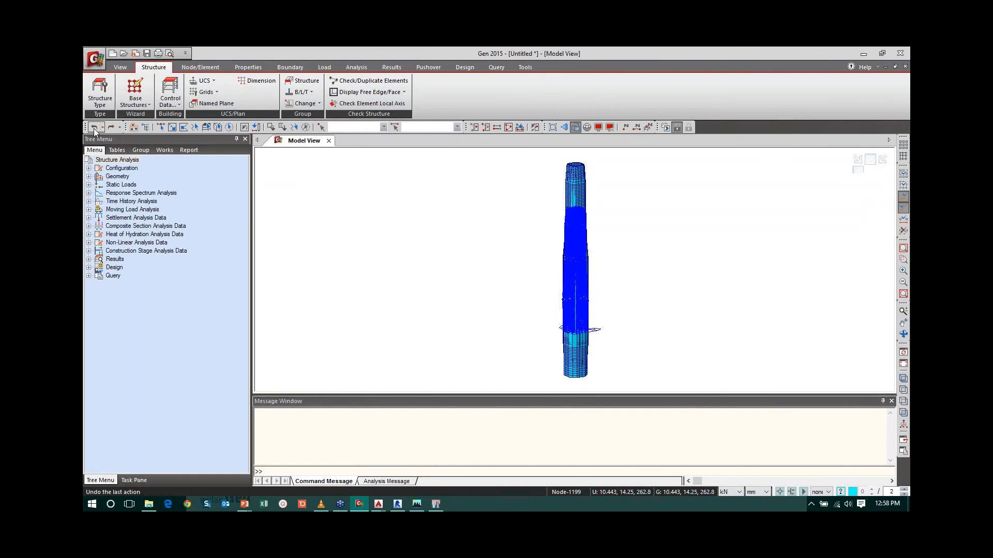
Select all nodes and elements of the imported tower and delete them from the model.
click(160, 150)
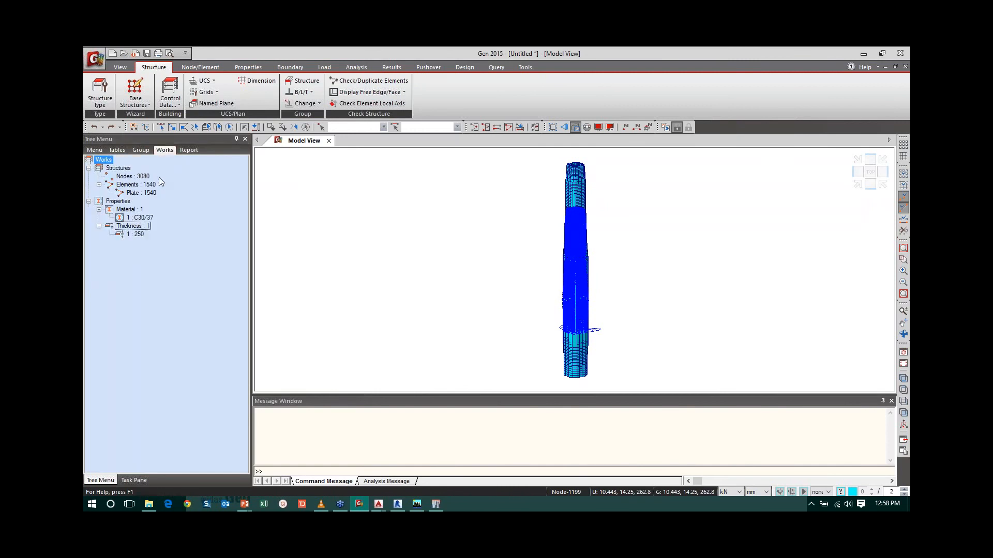
click(229, 127)
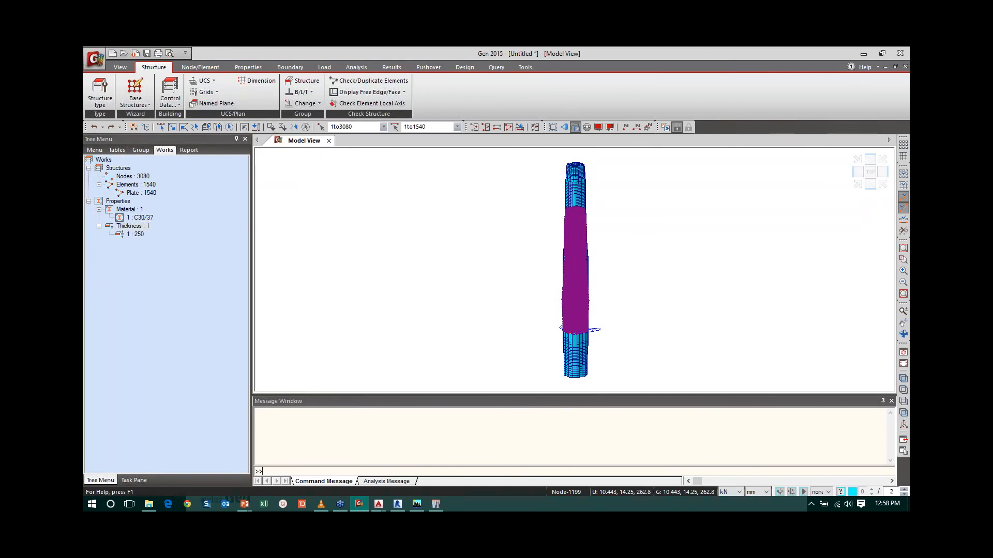
key(Delete)
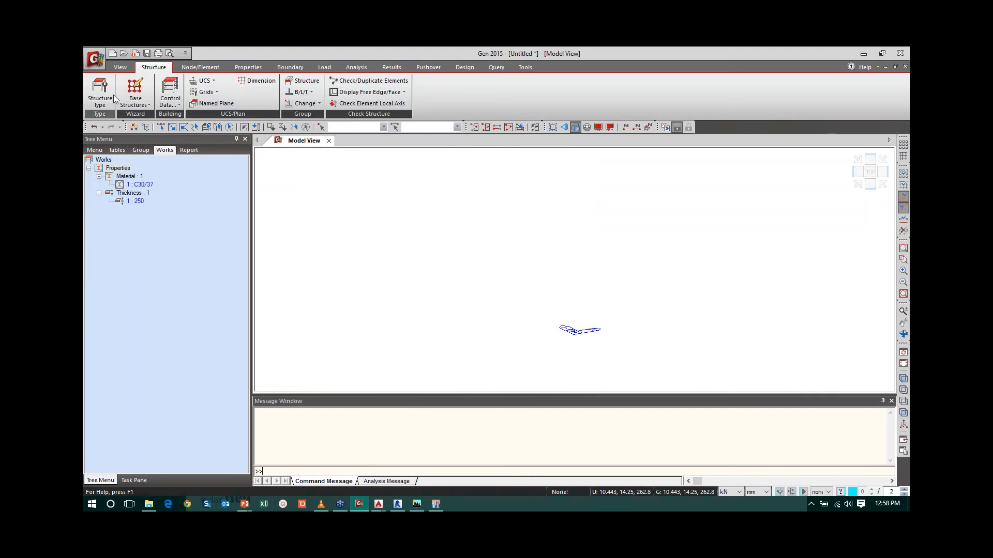
Start a new AutoCAD DXF import of 3D Dxf File and add every layer except 0 to the selected layers.
click(120, 67)
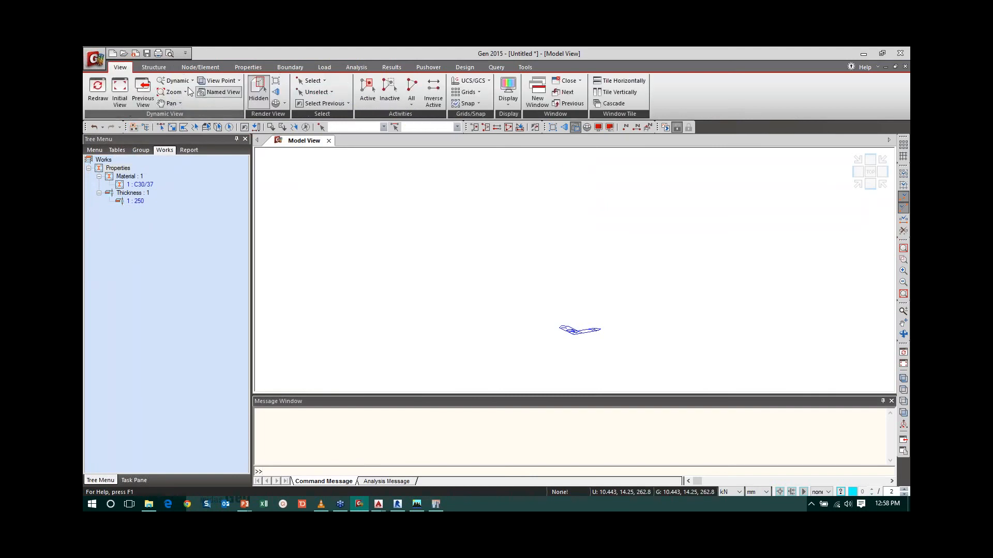
click(154, 67)
click(95, 59)
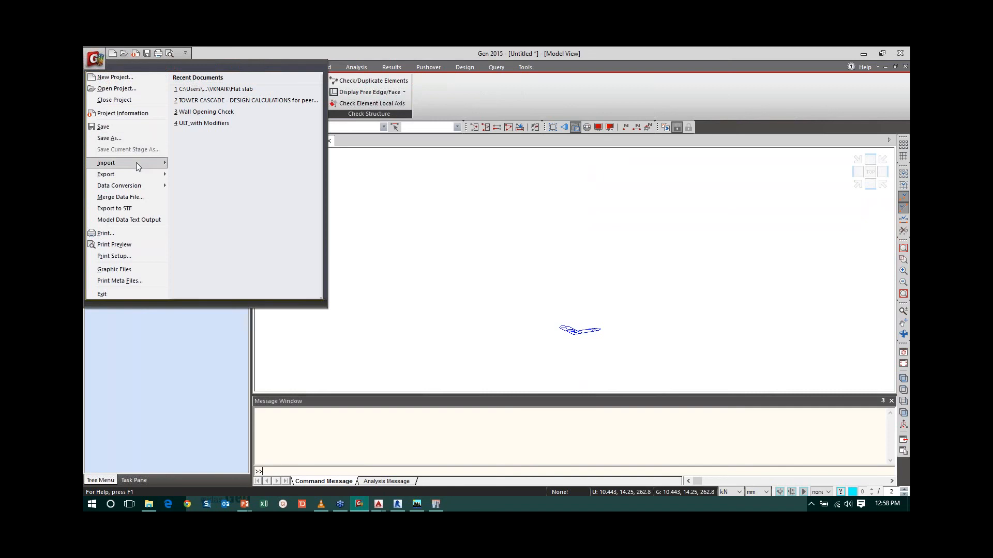
mouse_move(136, 163)
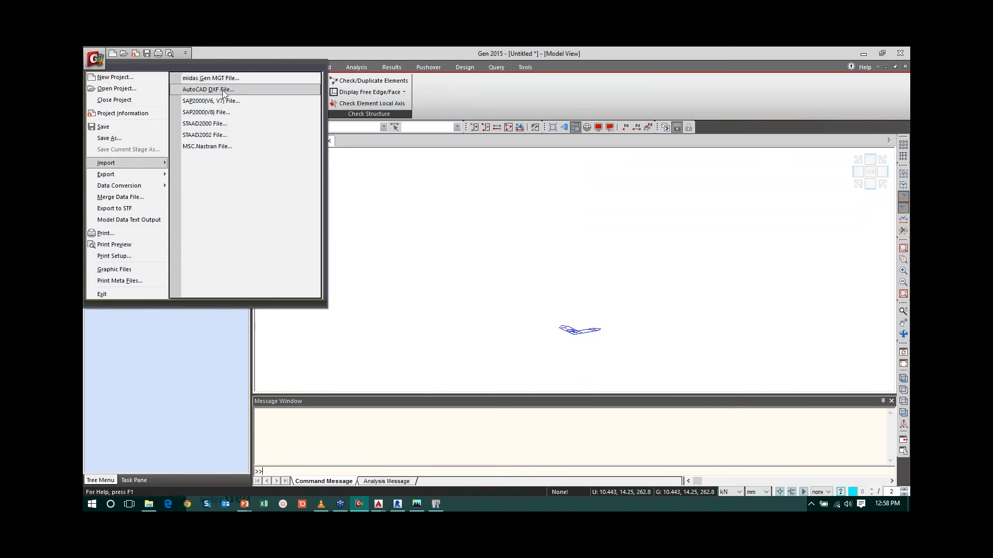
click(217, 90)
click(210, 96)
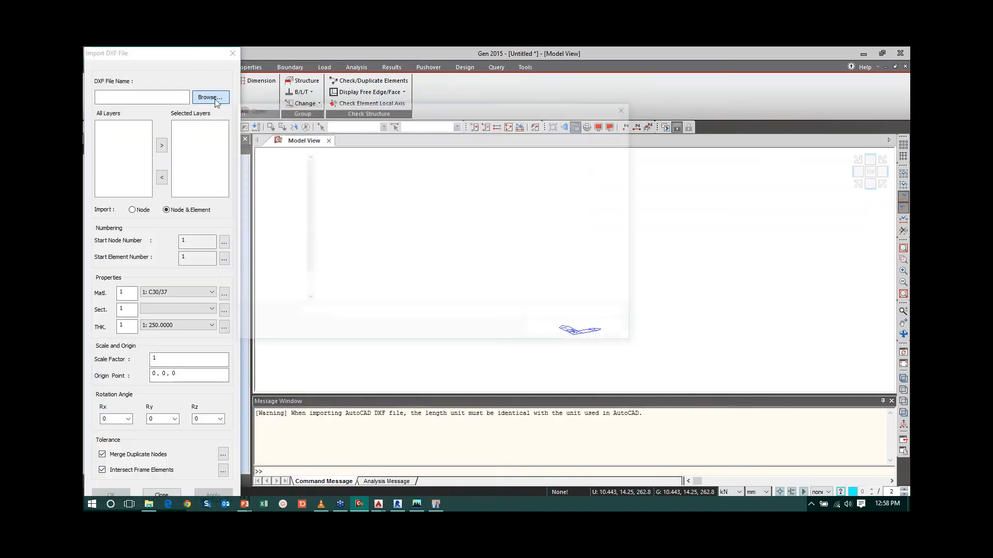
click(346, 171)
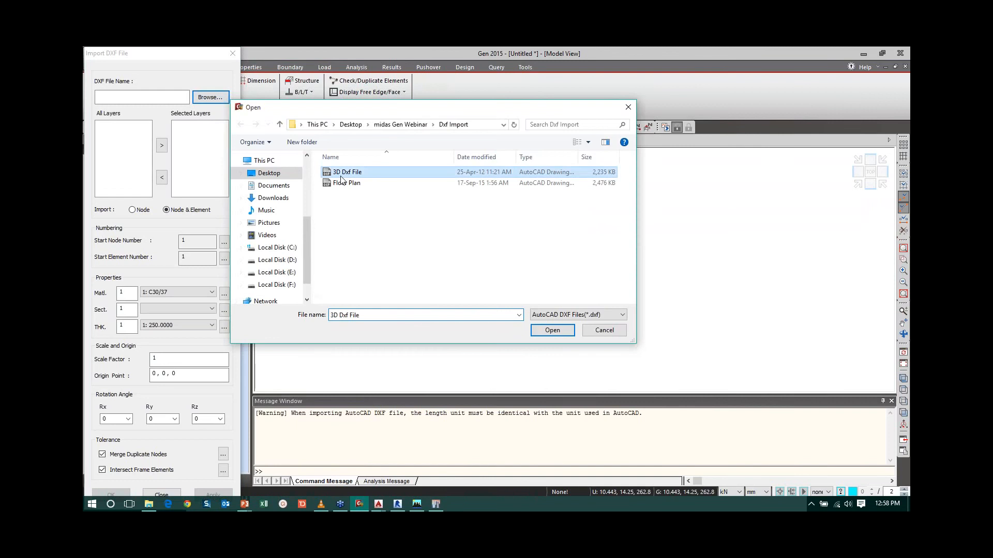
click(551, 330)
drag(109, 131, 105, 204)
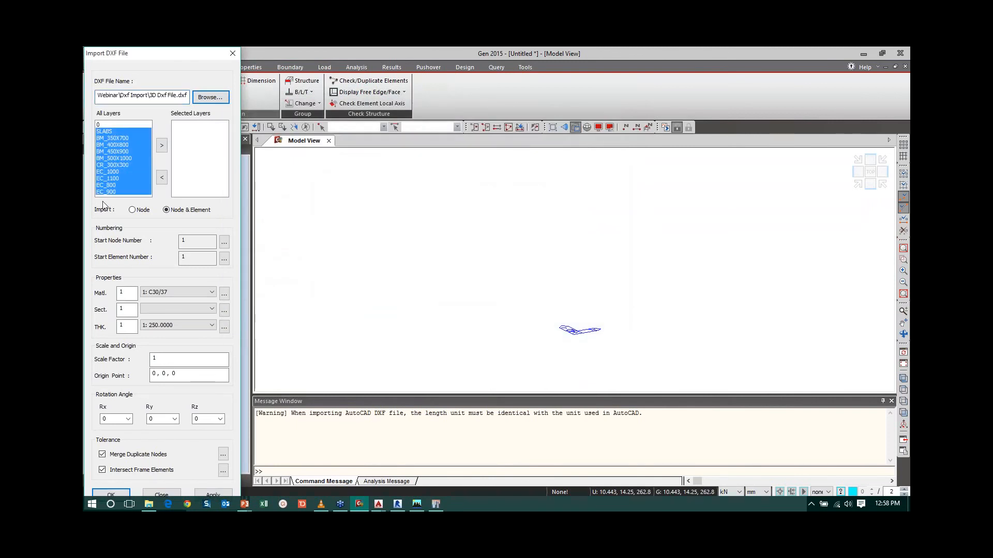
click(161, 145)
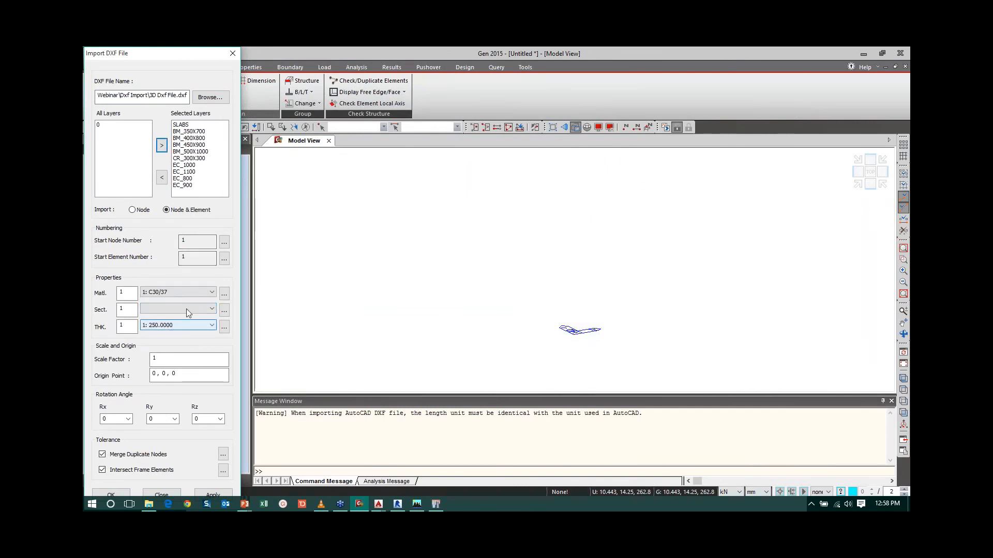
Create a new Solid Rectangle section named 350X750 for the DXF import.
click(224, 310)
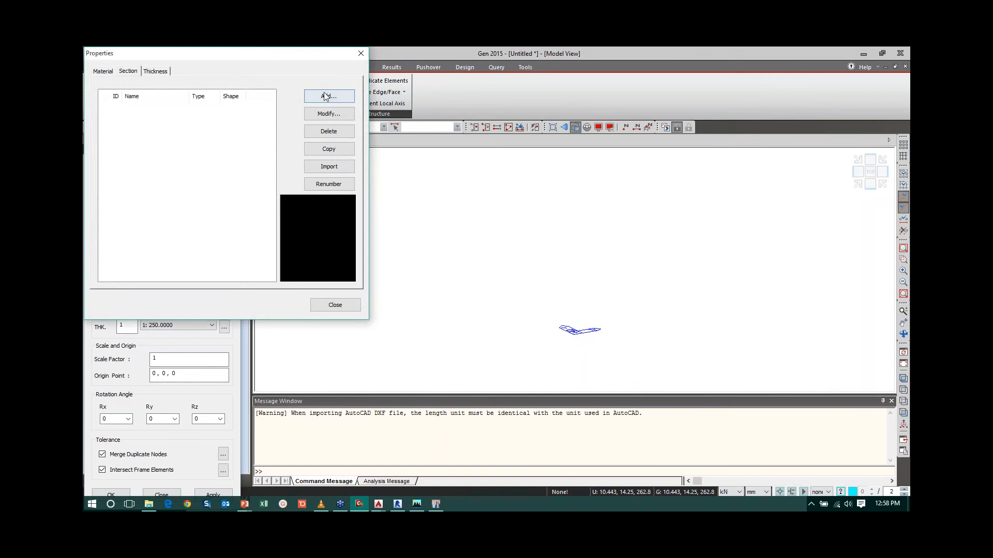
click(347, 97)
click(498, 103)
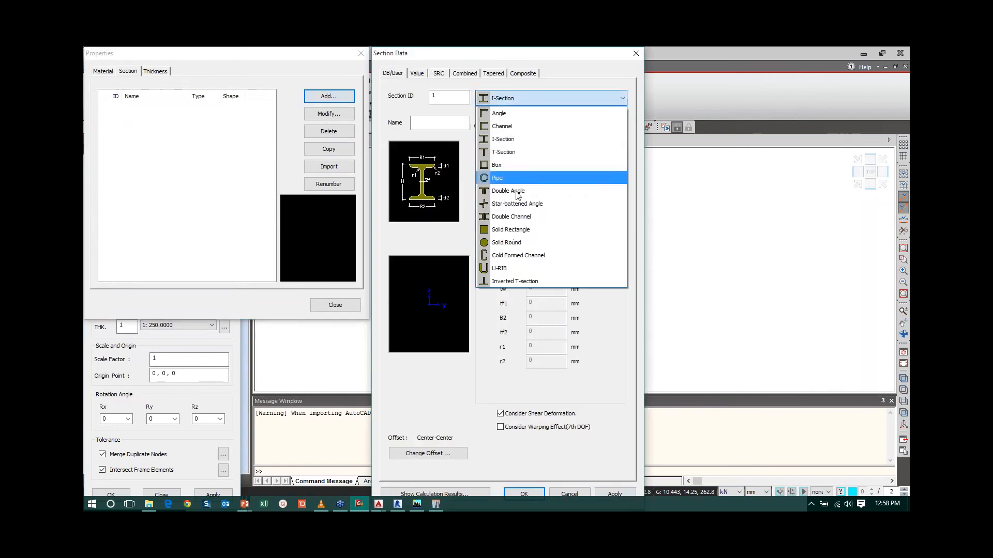
click(512, 227)
text(SR1)
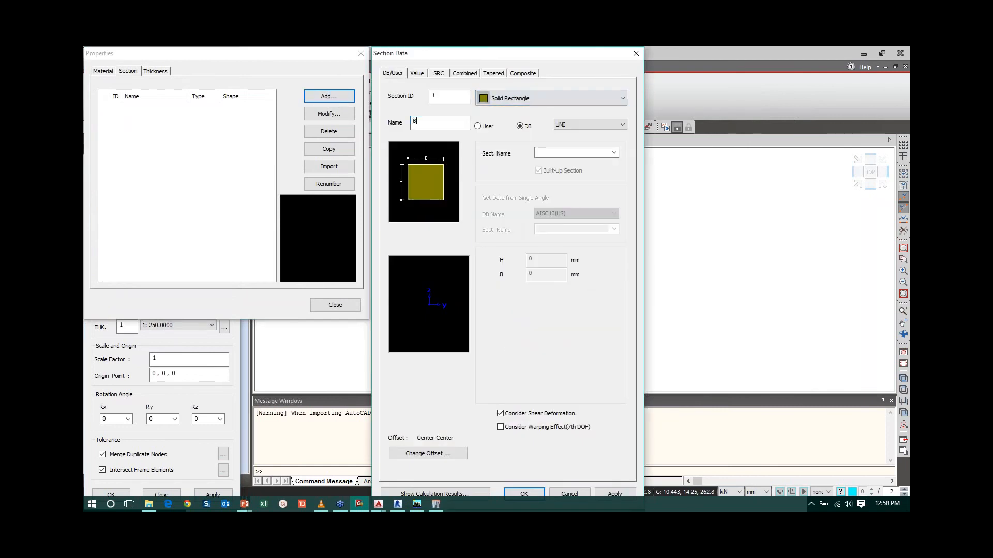
key(BackSpace)
key(BackSpace)
key(BackSpace)
text(350X750)
Make the 350X750 section user-defined with H 0.75 and B 0.35, and add it to the section list.
click(477, 126)
click(546, 260)
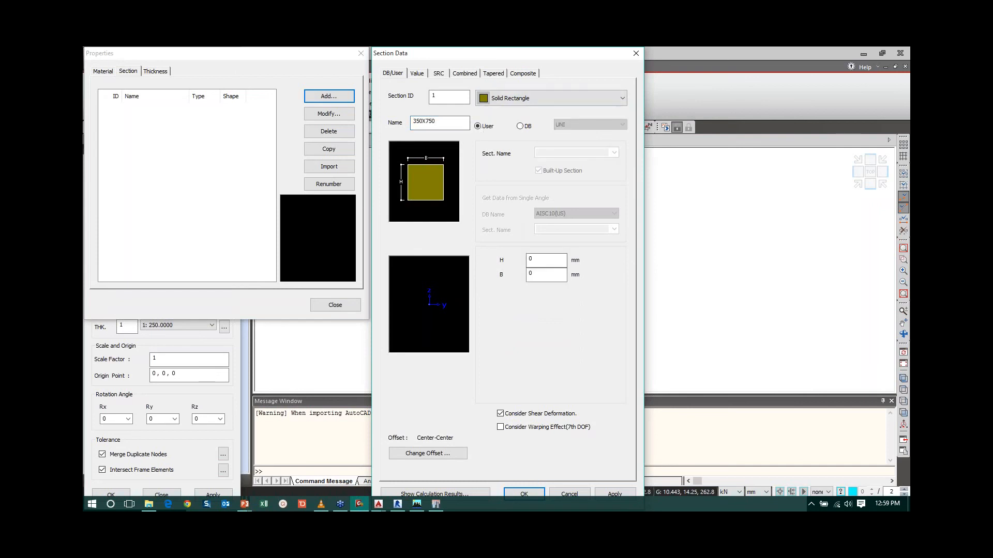
text(.75)
click(546, 274)
text(.35)
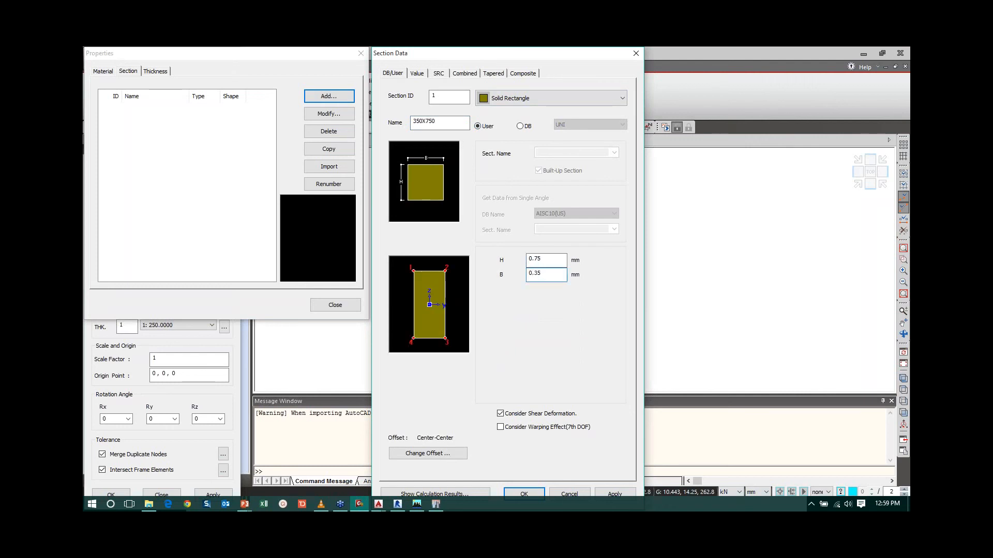
click(524, 493)
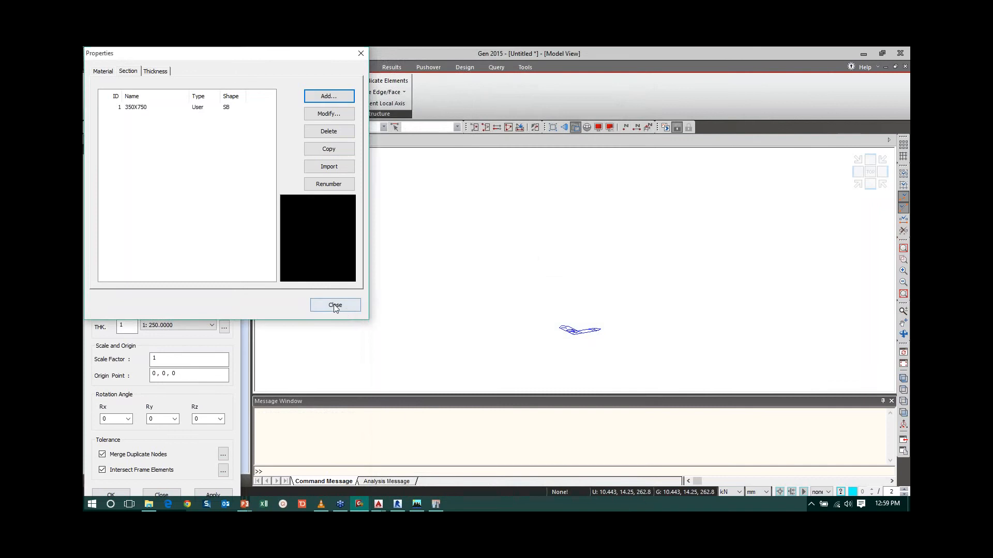
Import all selected DXF layers with material C30/37, section 350X750 and thickness 250.
click(331, 305)
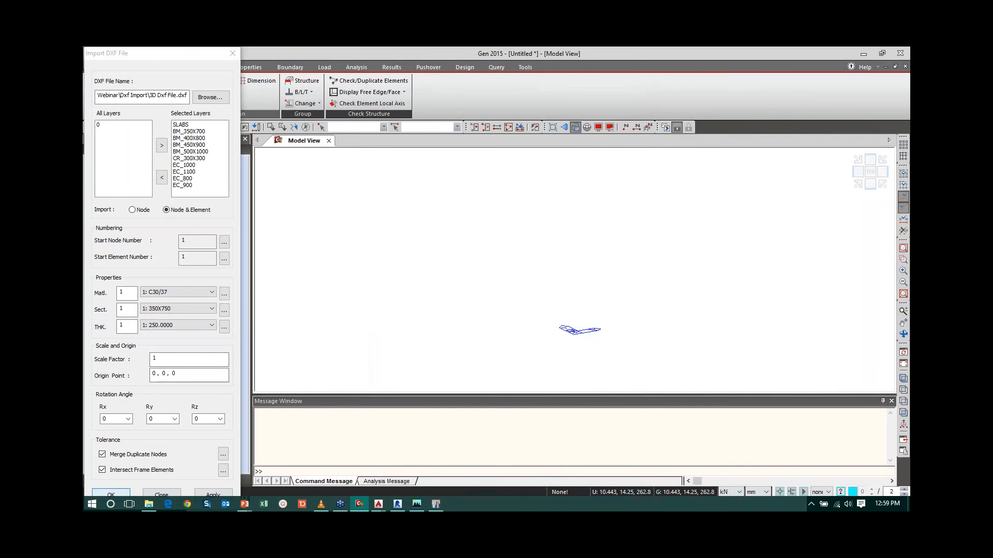
click(111, 494)
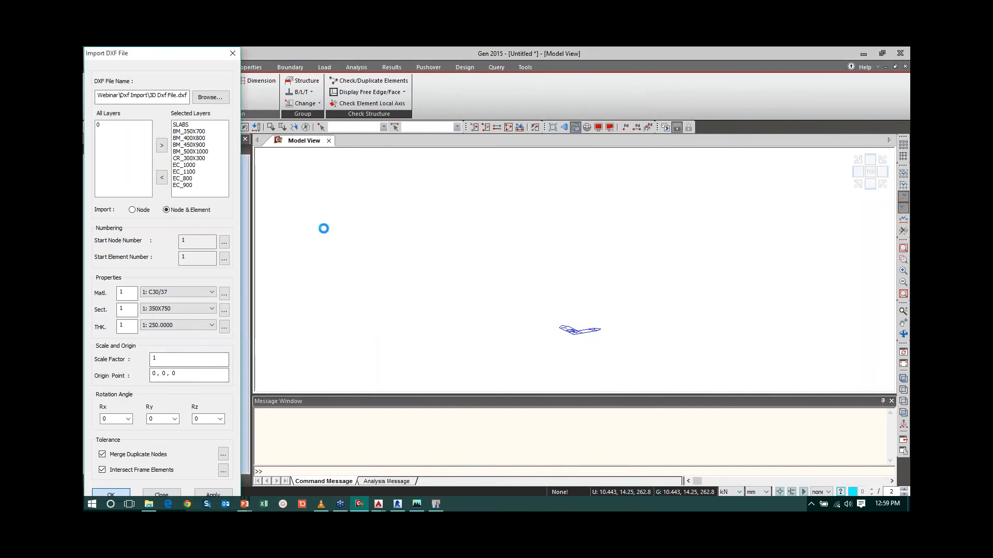
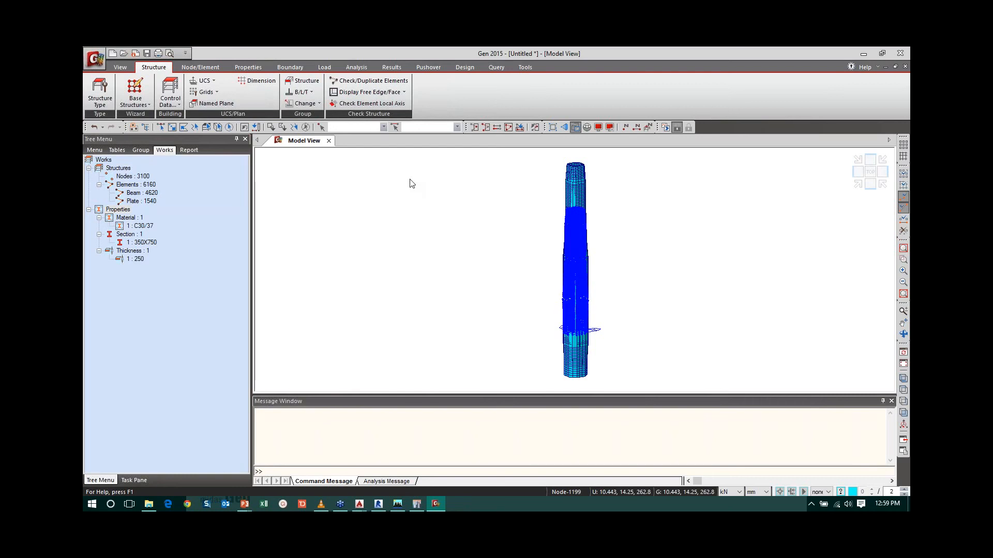
Change the in-plane and out-of-plane value of thickness 1 to 0.25.
right_click(129, 258)
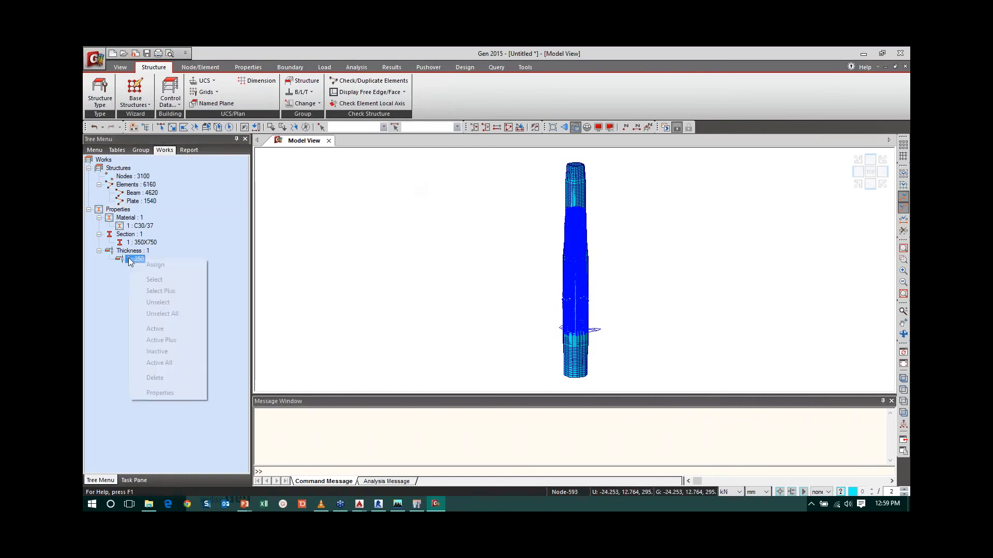
click(172, 393)
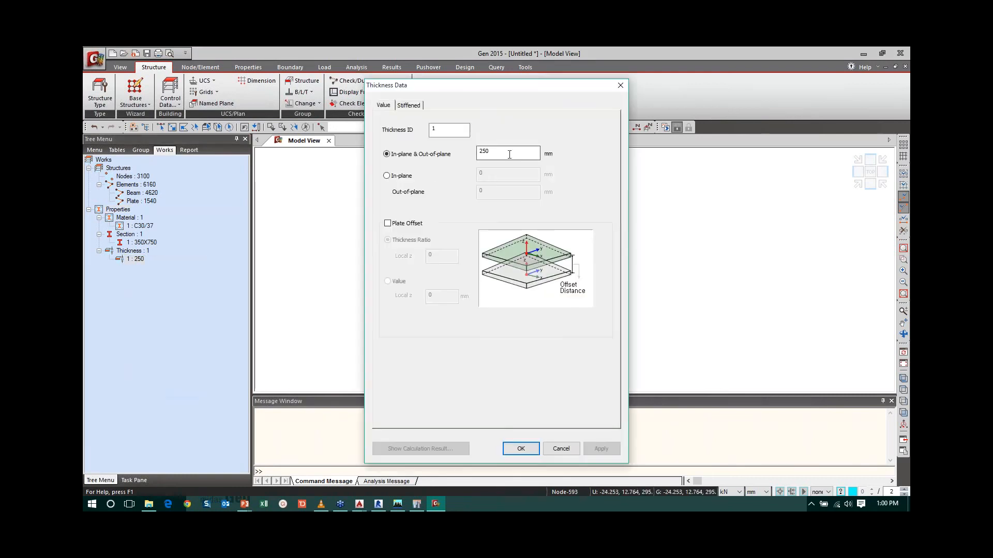
double_click(507, 154)
text(0.25)
click(560, 444)
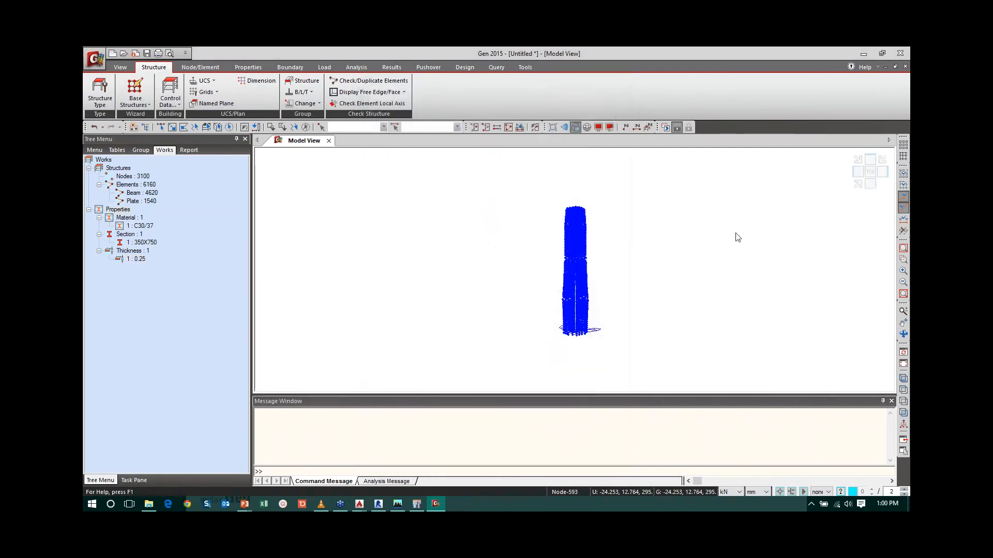
Display a second tree menu beside the close-up model and show the structure groups in it.
click(904, 260)
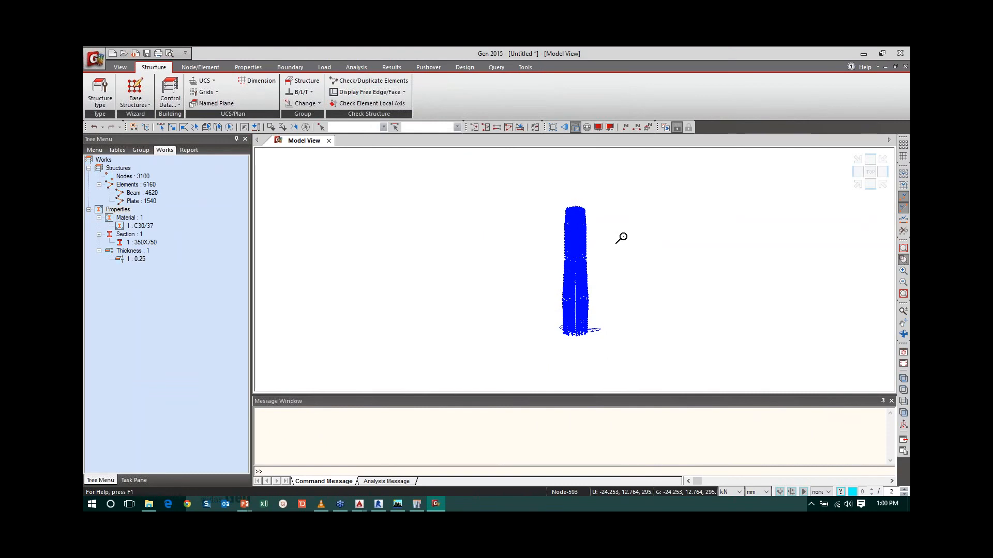
drag(546, 201, 620, 250)
drag(463, 180, 623, 319)
drag(443, 166, 717, 344)
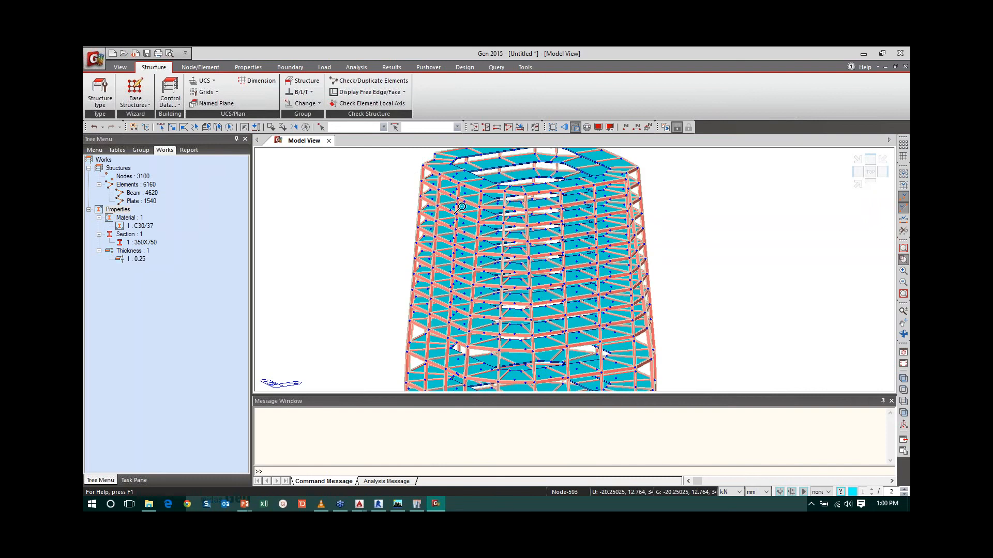
drag(406, 167, 499, 219)
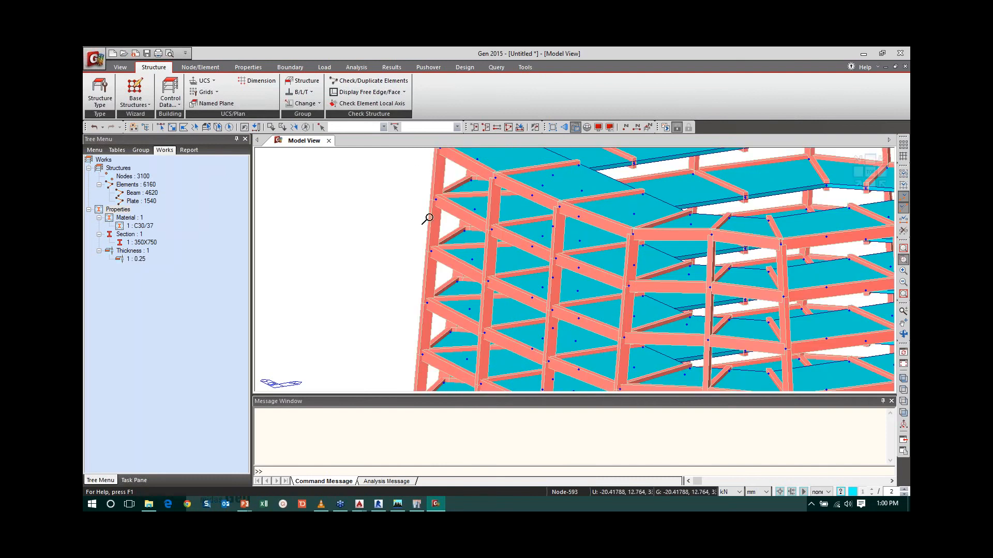
right_click(774, 126)
click(791, 142)
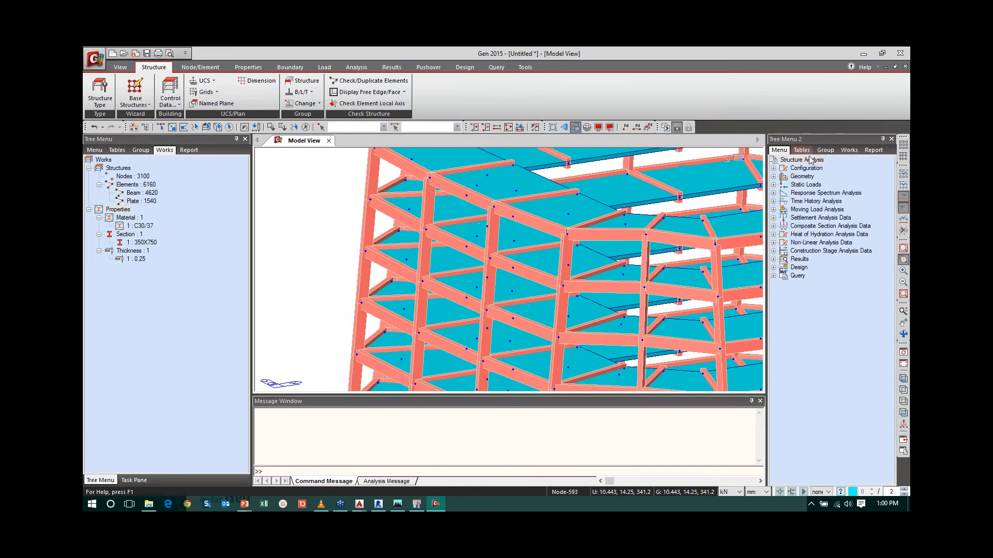
click(825, 150)
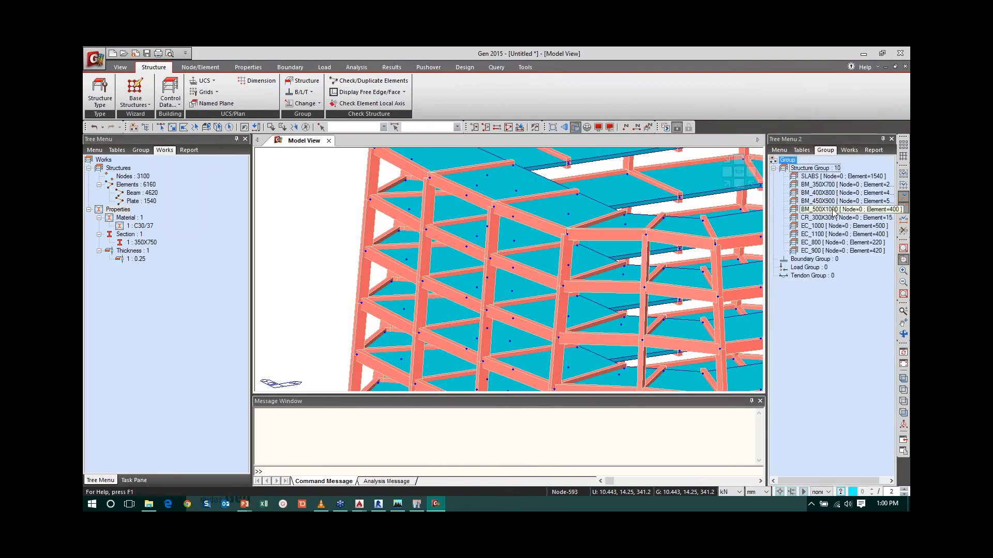
Start a new section with ID 2, name it EC1000 and make it user-defined.
right_click(131, 236)
click(164, 242)
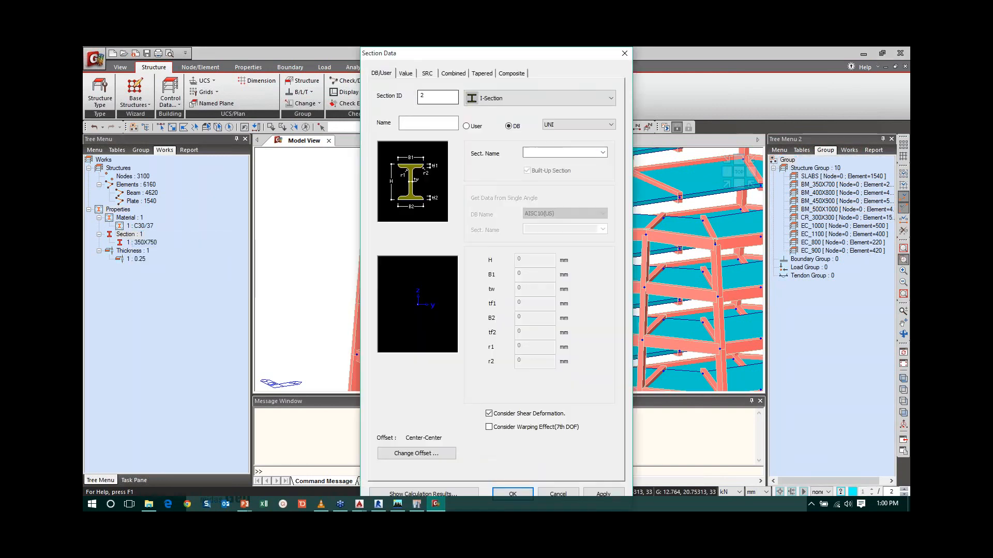
click(486, 98)
click(494, 229)
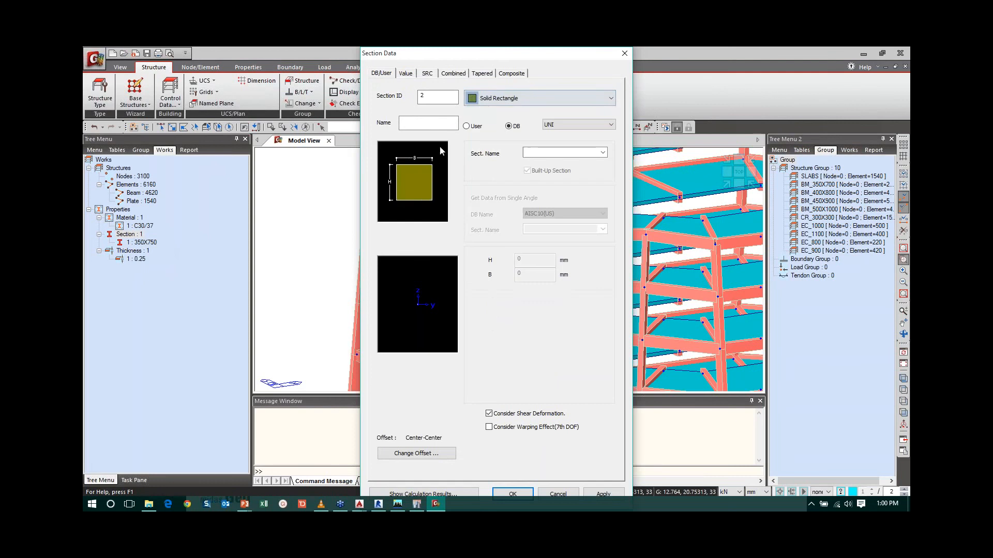
click(432, 123)
text(EC1000)
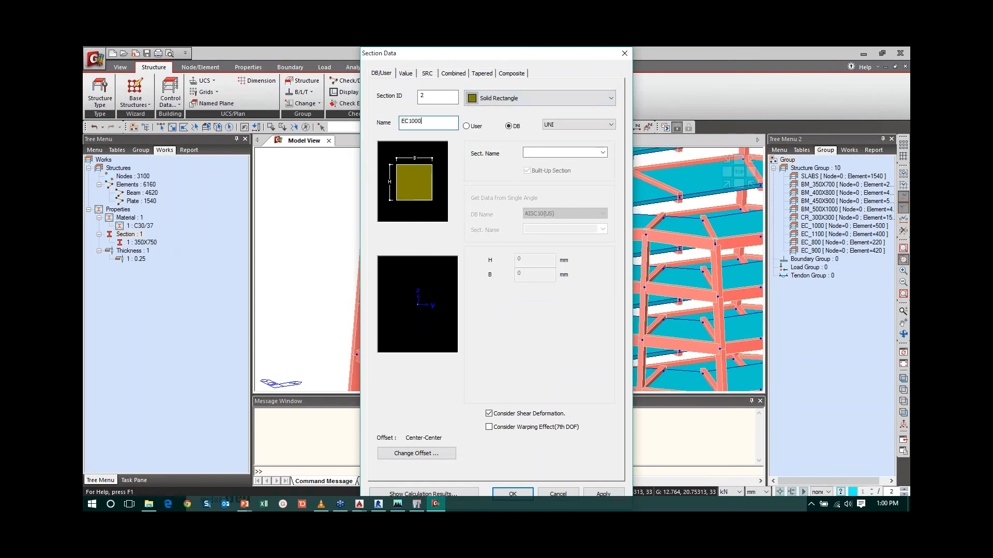
click(467, 126)
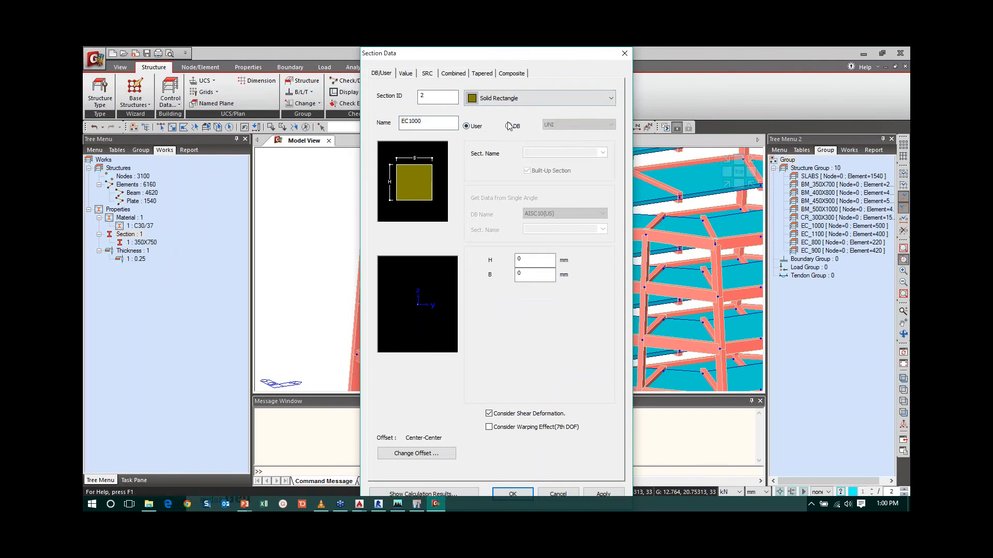
Change the EC1000 section shape to Solid Round with diameter 1 and add it to the section list.
click(513, 99)
click(537, 256)
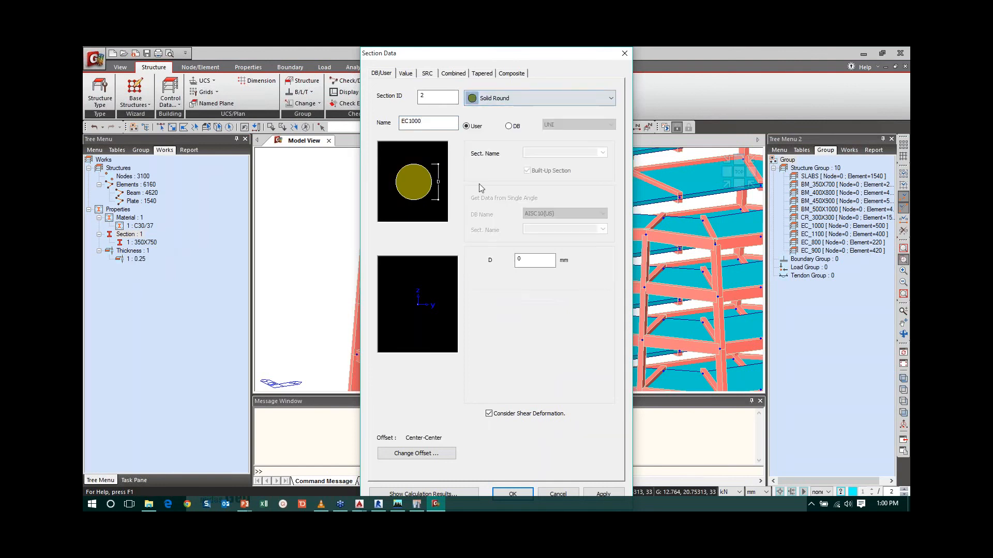
click(538, 259)
text(.1)
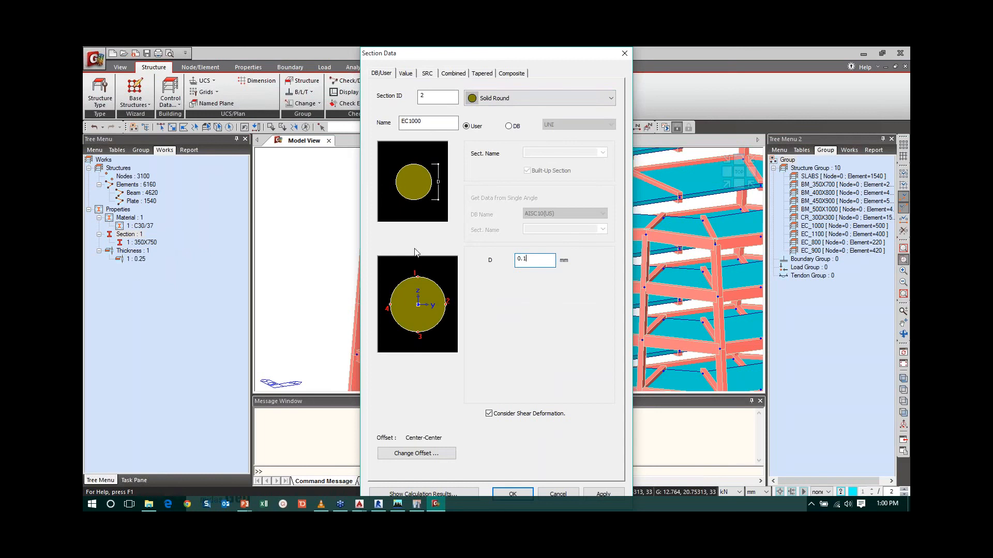
key(BackSpace)
text(1)
click(603, 494)
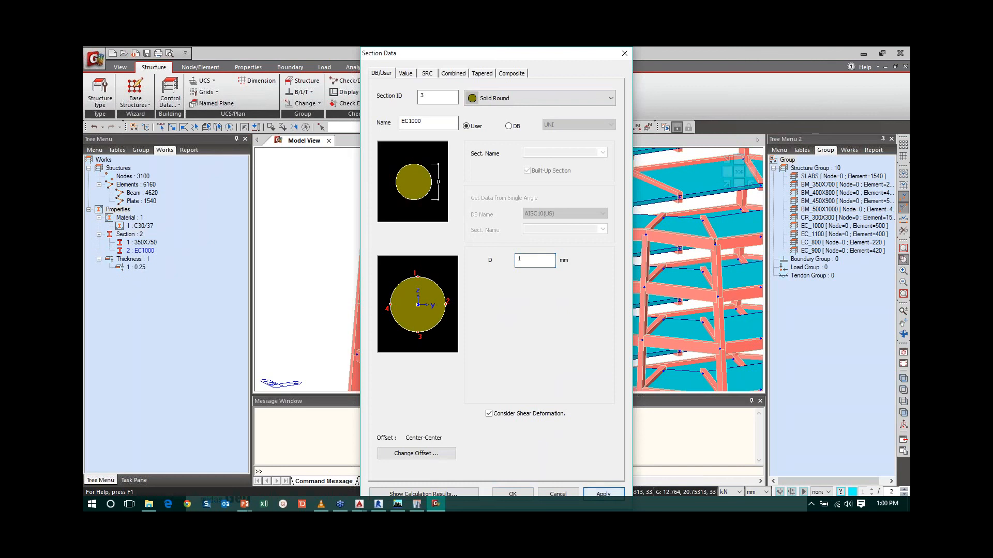
Add a user-defined Solid Round section named EC1100 with diameter 1.1.
double_click(432, 126)
text(EC1100)
click(536, 258)
text(.1)
click(603, 493)
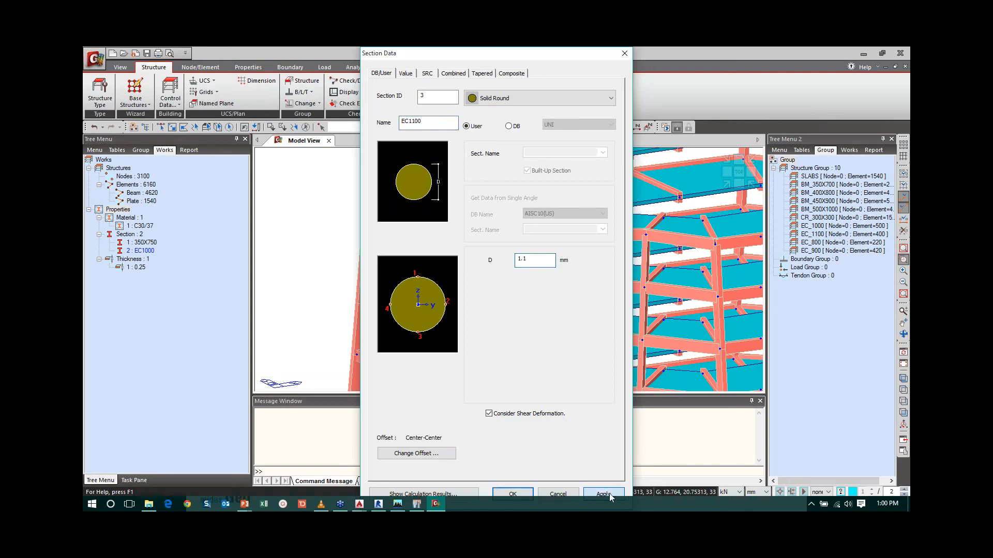
Add a user-defined Solid Round section named EC800 with diameter 0.8 and finish defining sections.
double_click(435, 121)
click(434, 121)
key(BackSpace)
key(BackSpace)
key(BackSpace)
key(BackSpace)
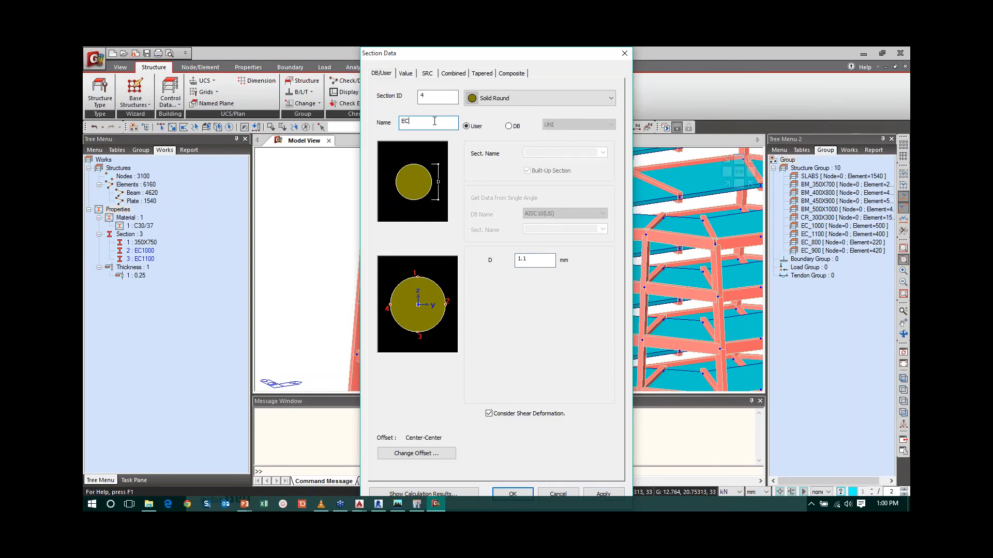
text(800)
double_click(522, 258)
text(0.8)
click(512, 494)
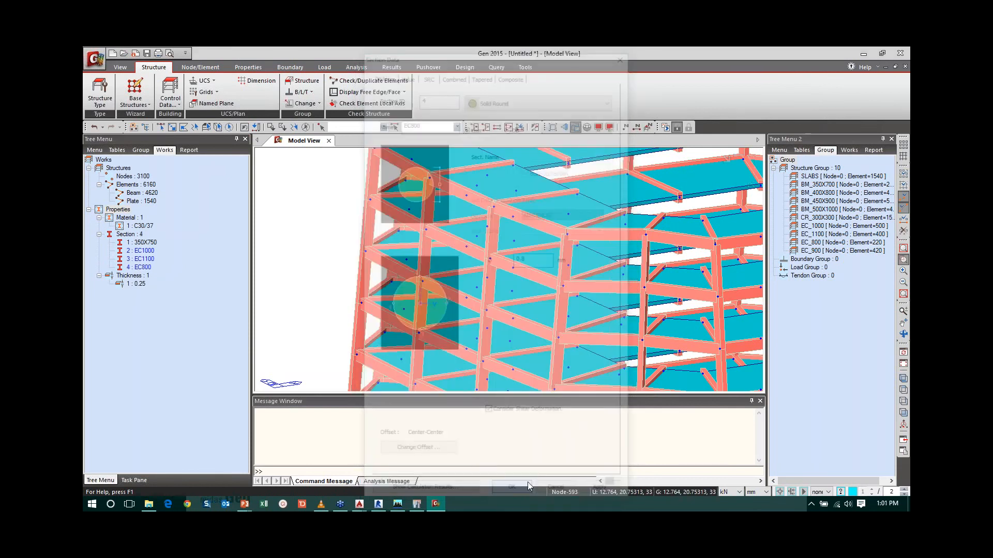
Assign section EC1000 to the elements of structure group EC_1100 and section EC1100 to those of group EC_1000.
double_click(826, 236)
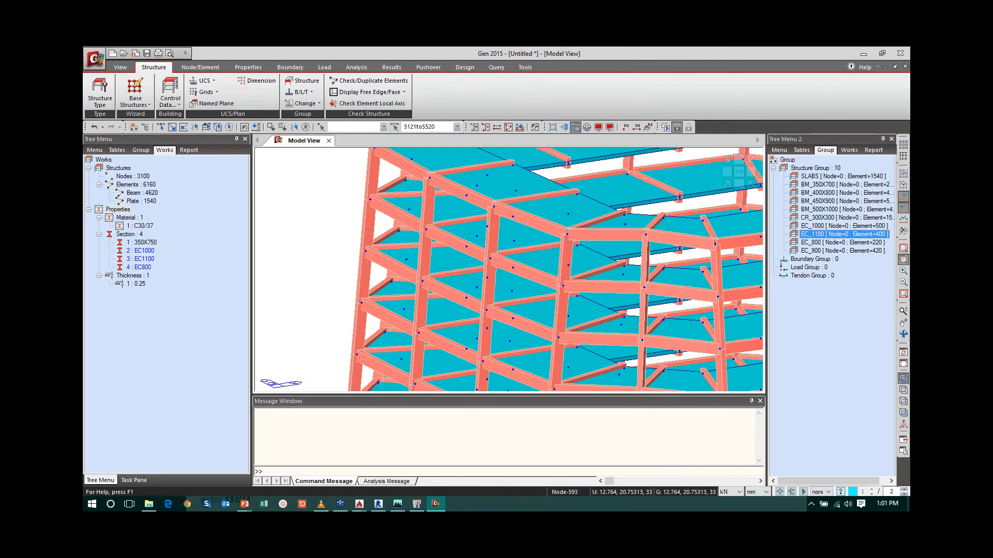
click(904, 363)
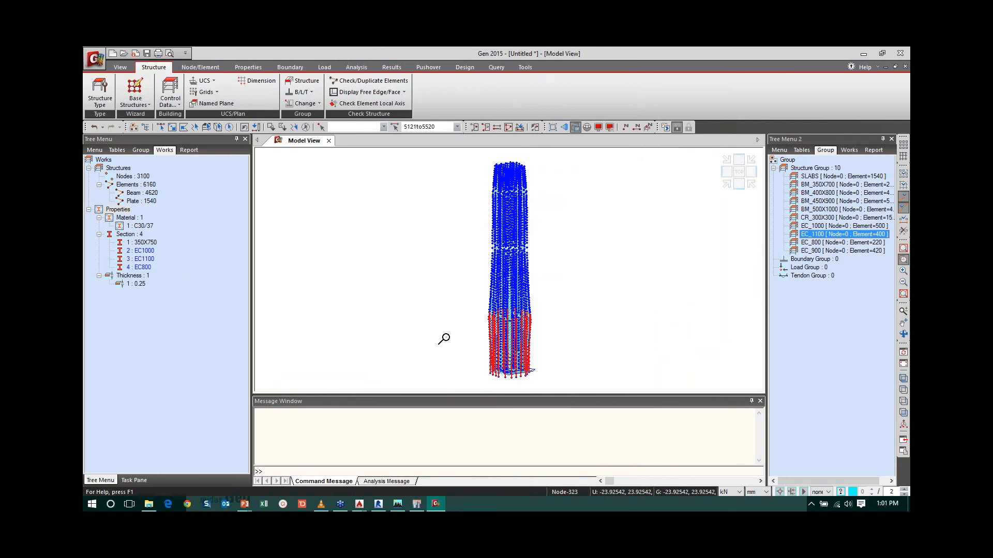
click(145, 252)
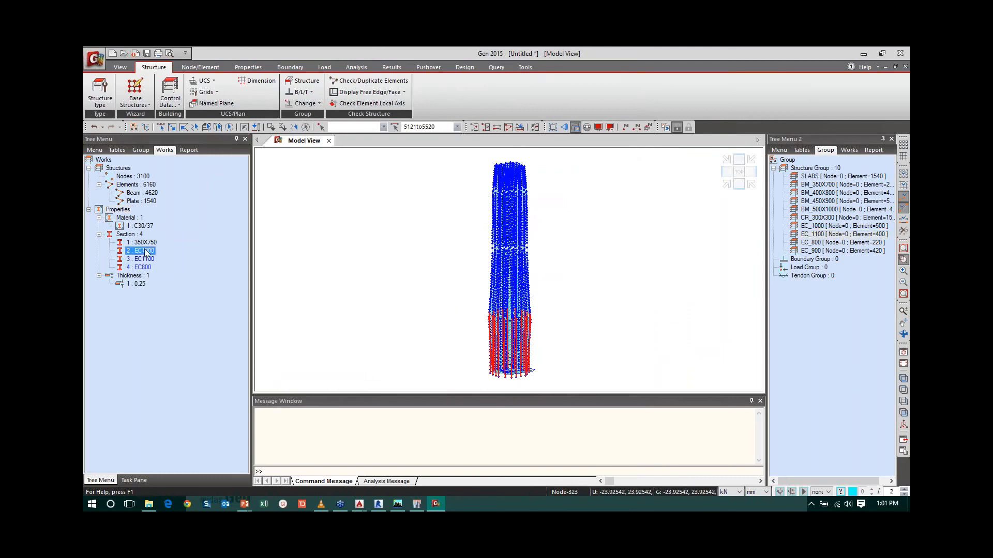
drag(145, 252, 444, 327)
click(820, 226)
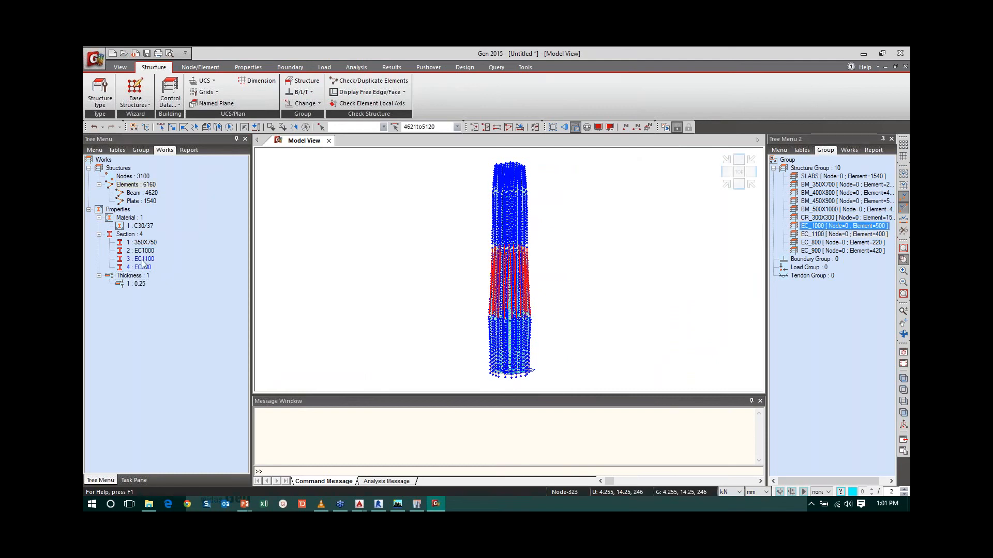
drag(144, 264, 361, 265)
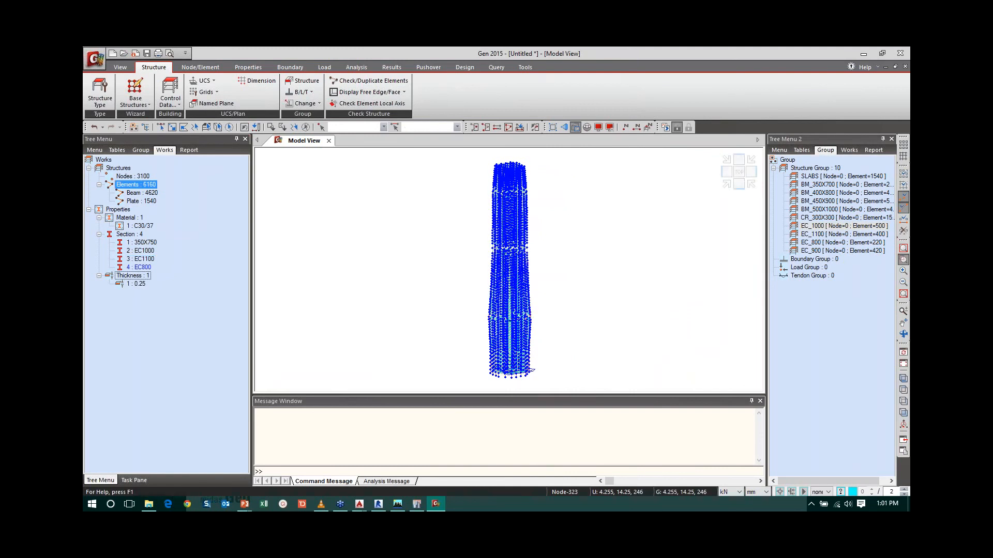
Assign section EC800 to the elements of structure group EC_800.
double_click(812, 244)
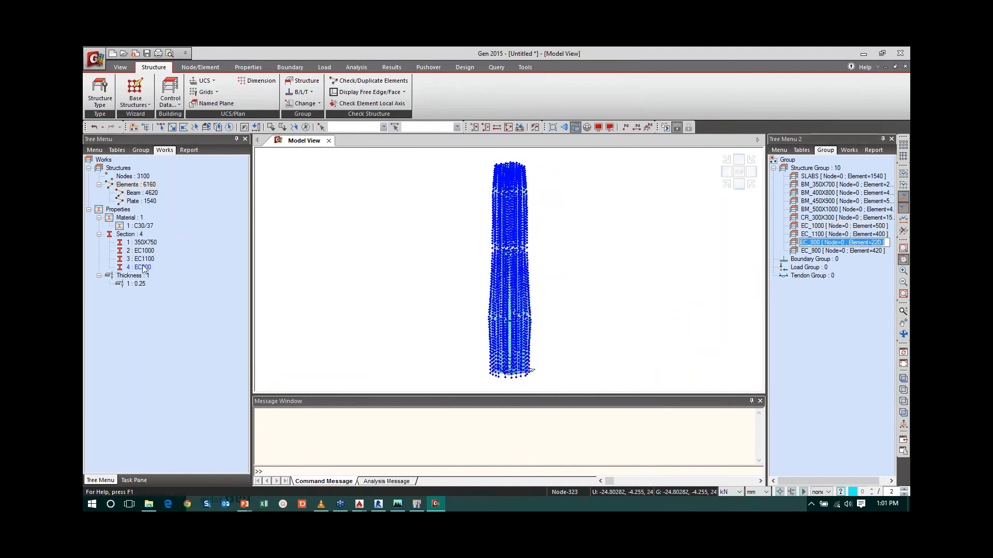
click(837, 252)
double_click(838, 243)
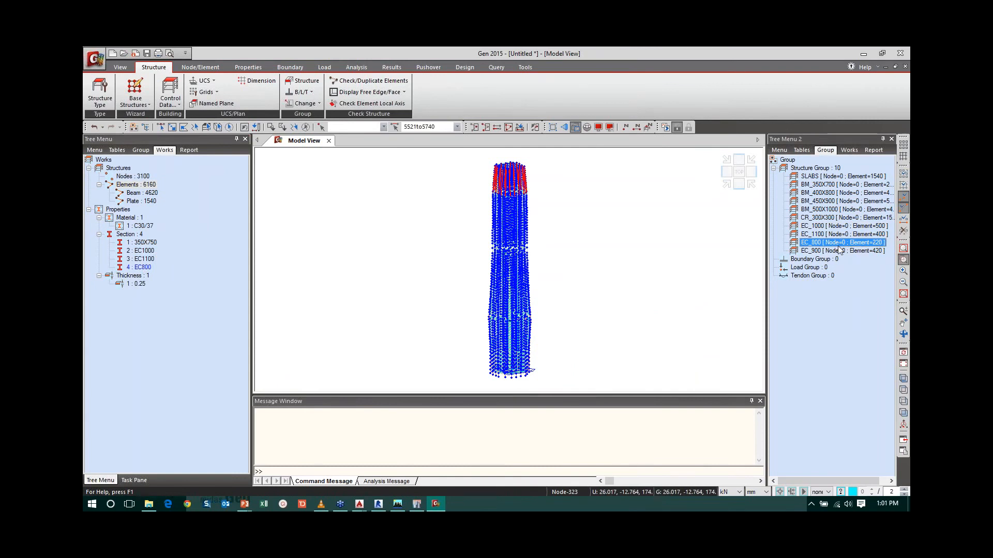
double_click(139, 268)
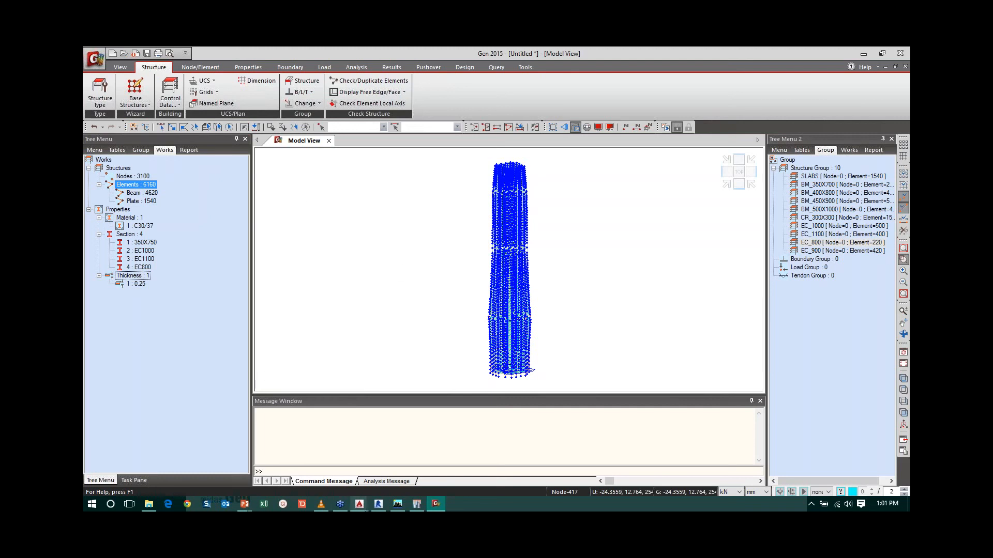
Open the AutoCAD DXF import with the length unit in m and set its origin point to 0, 0, 4.
mouse_move(362, 510)
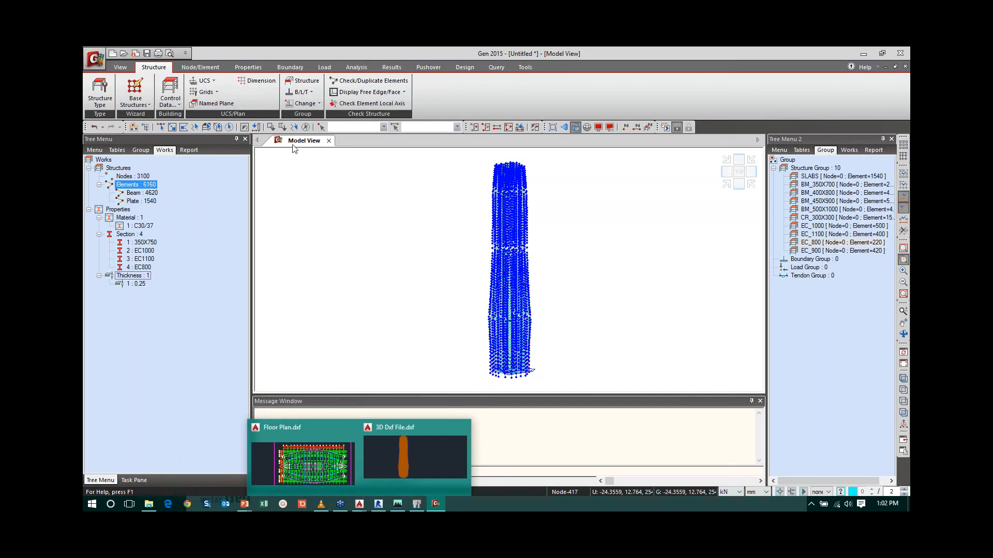
click(101, 54)
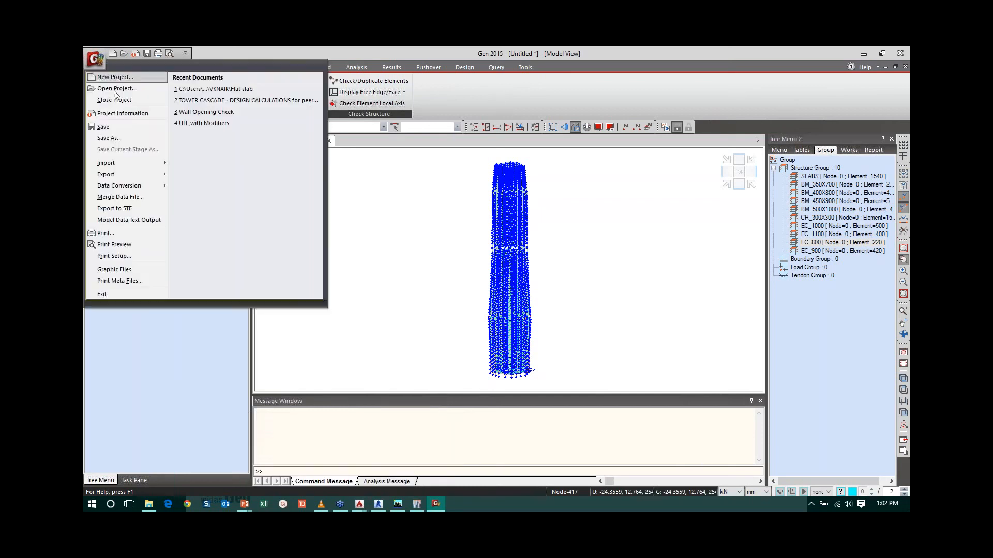
mouse_move(132, 160)
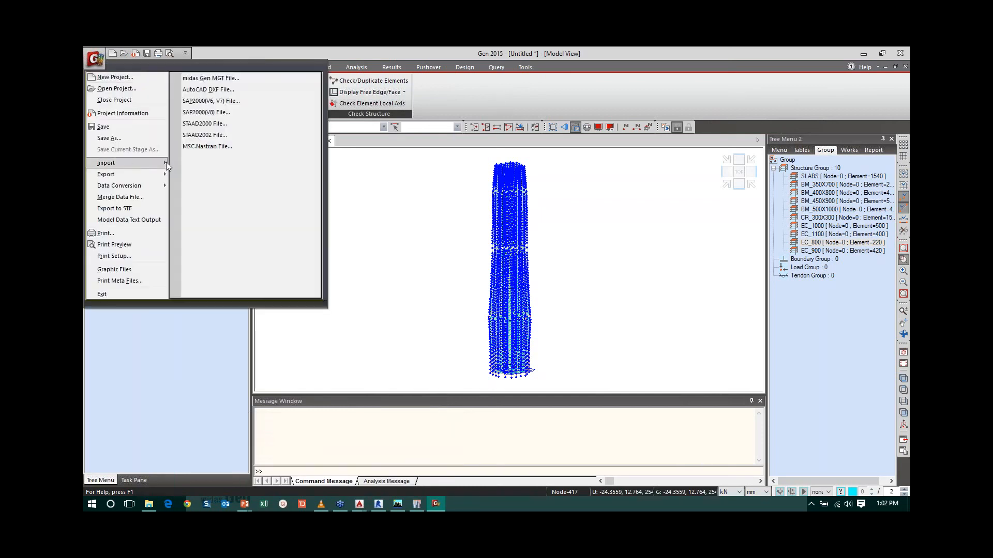
click(201, 89)
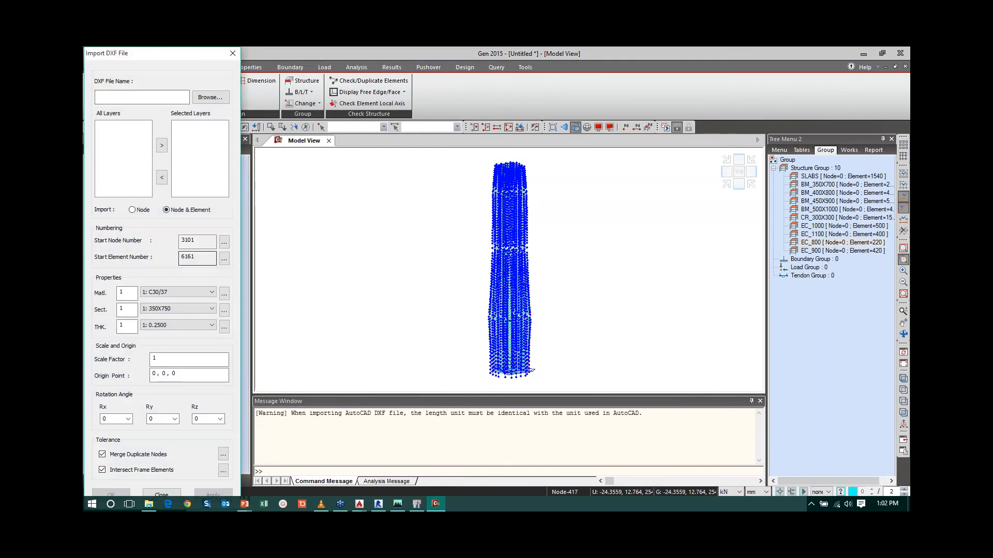
click(762, 489)
click(755, 472)
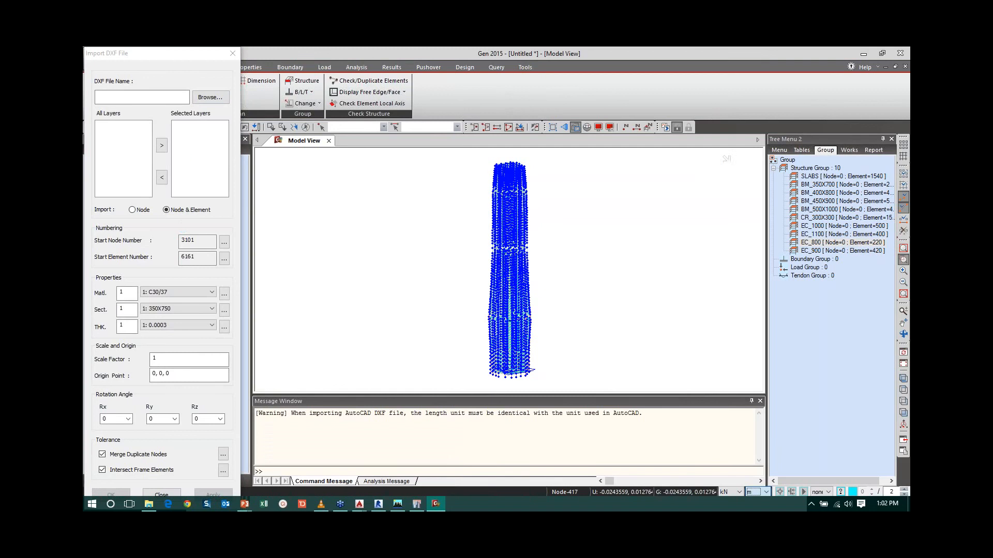
click(167, 373)
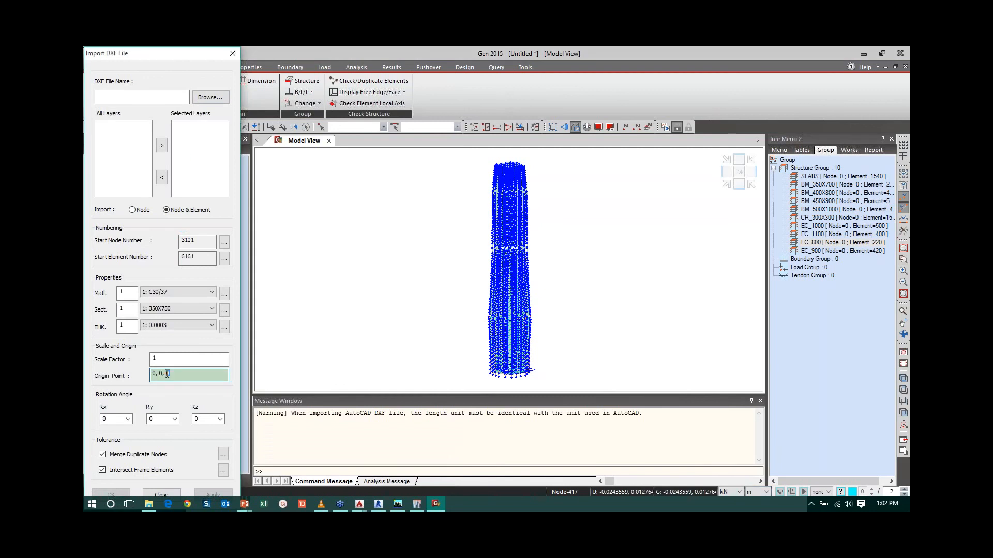
text(4)
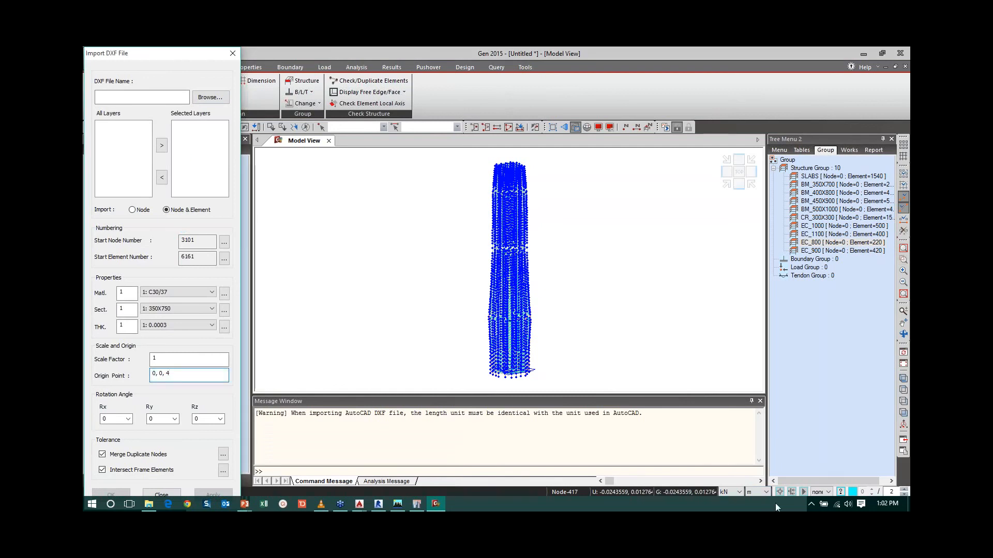
Switch the length unit to mm and back to m, and remove the trailing zeros from the origin point's Z value.
click(766, 492)
click(758, 461)
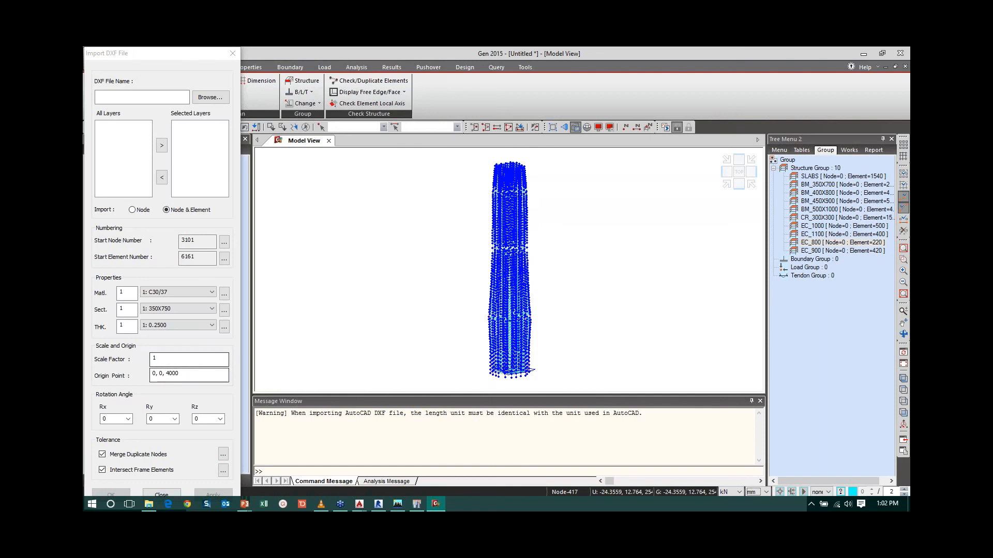
click(184, 375)
click(758, 492)
click(755, 469)
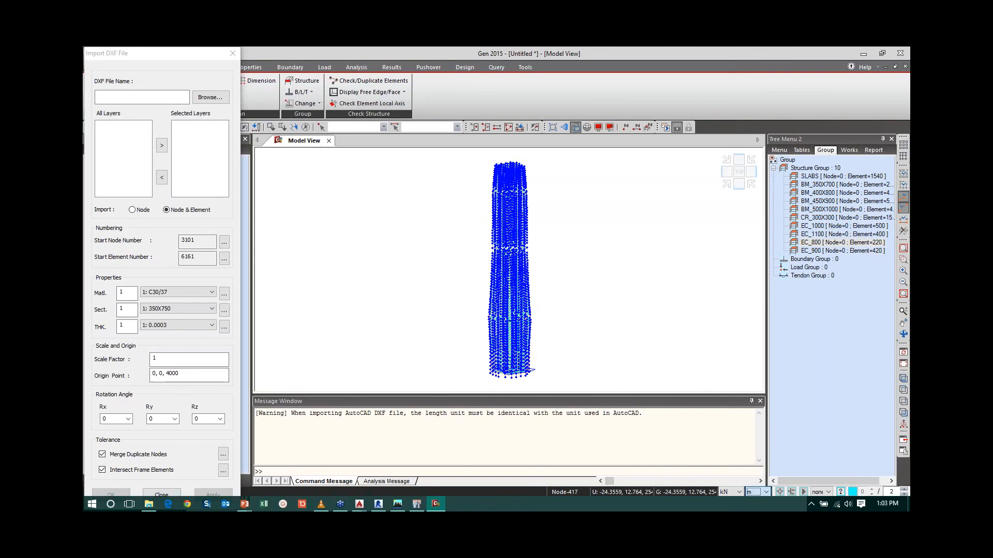
click(175, 378)
key(BackSpace)
key(BackSpace)
key(BackSpace)
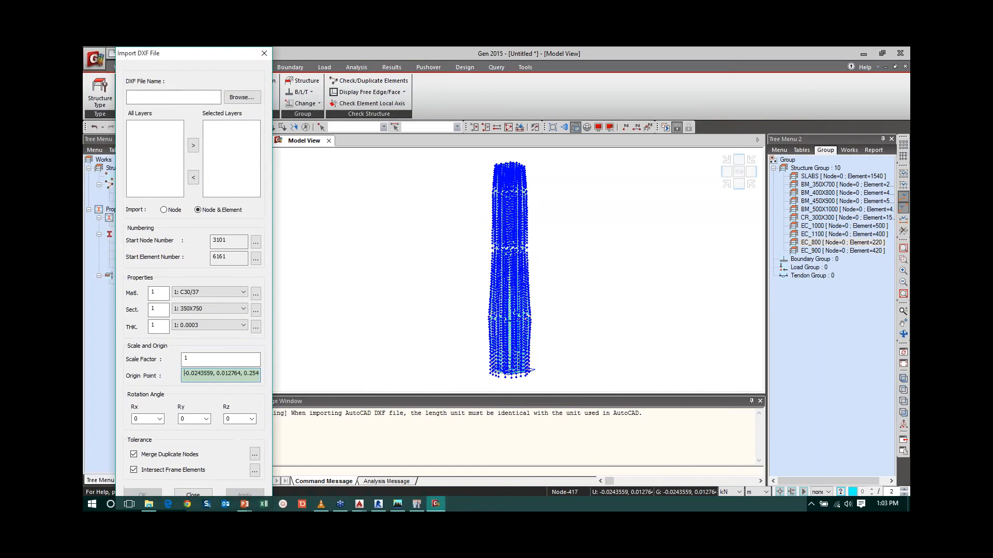
Examine the 3D Dxf File drawing in AutoCAD and the Rx rotation angle options of the DXF import.
click(359, 504)
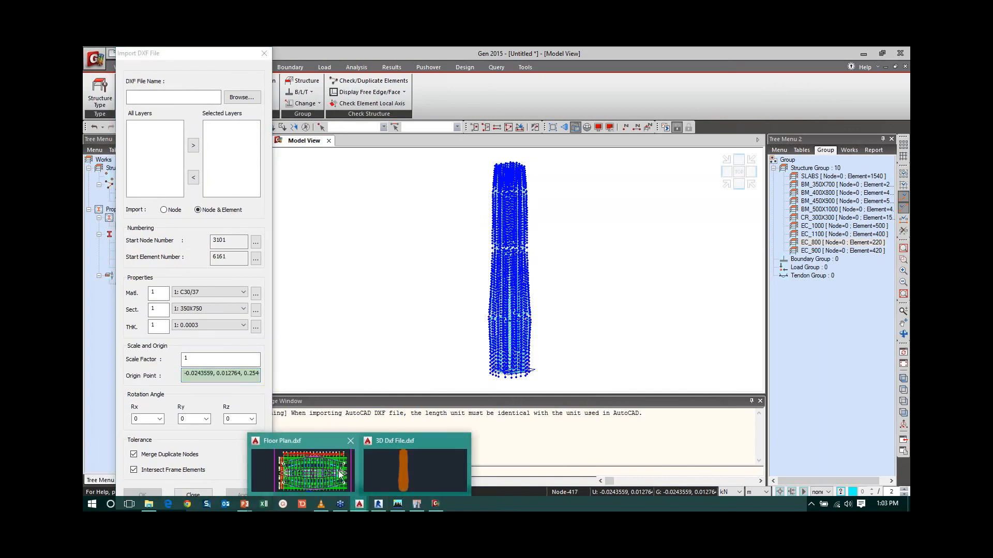
click(383, 467)
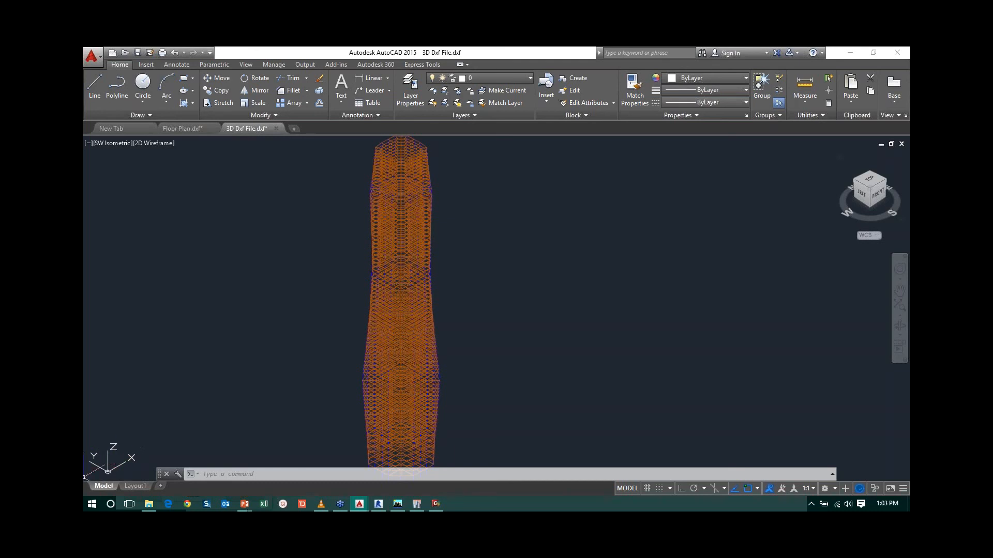
click(436, 504)
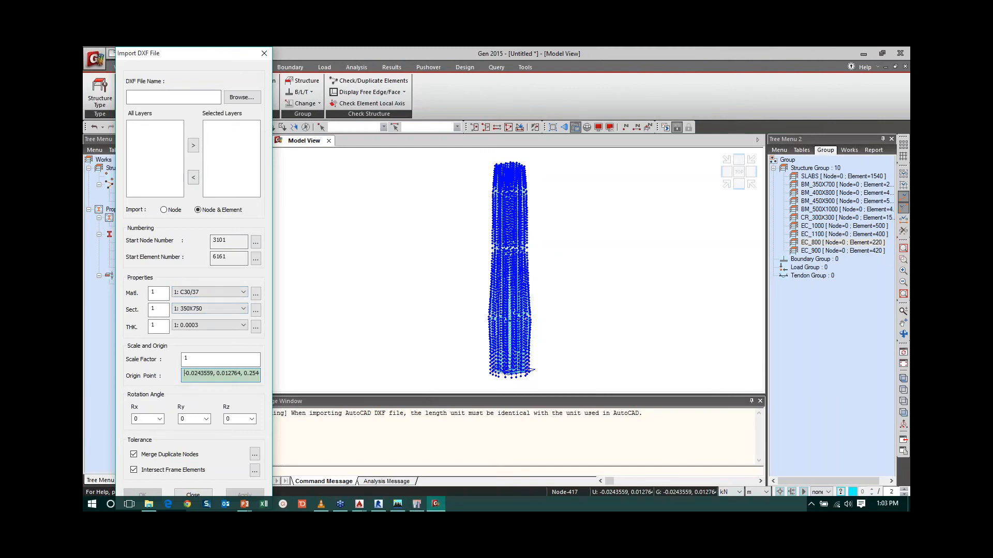
click(160, 419)
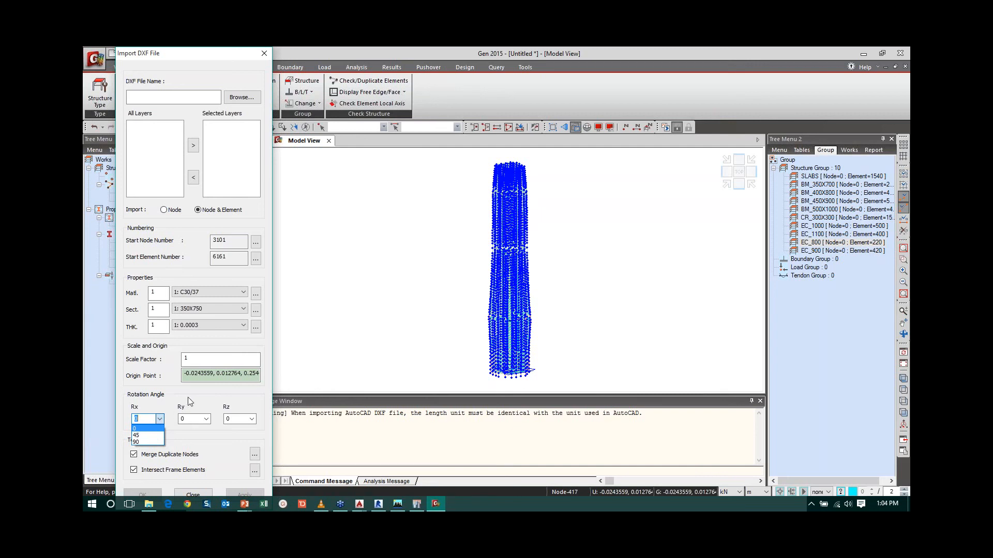
key(Escape)
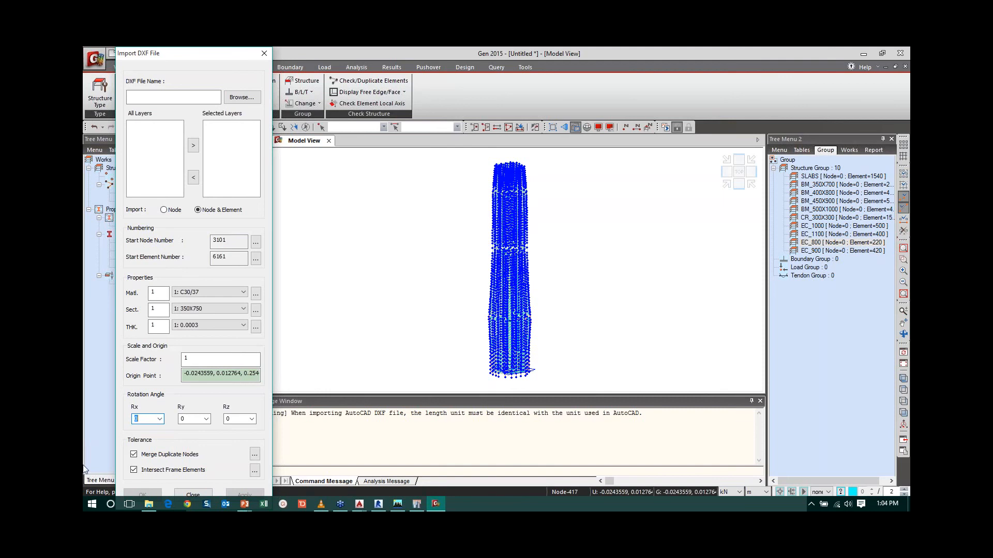
click(360, 503)
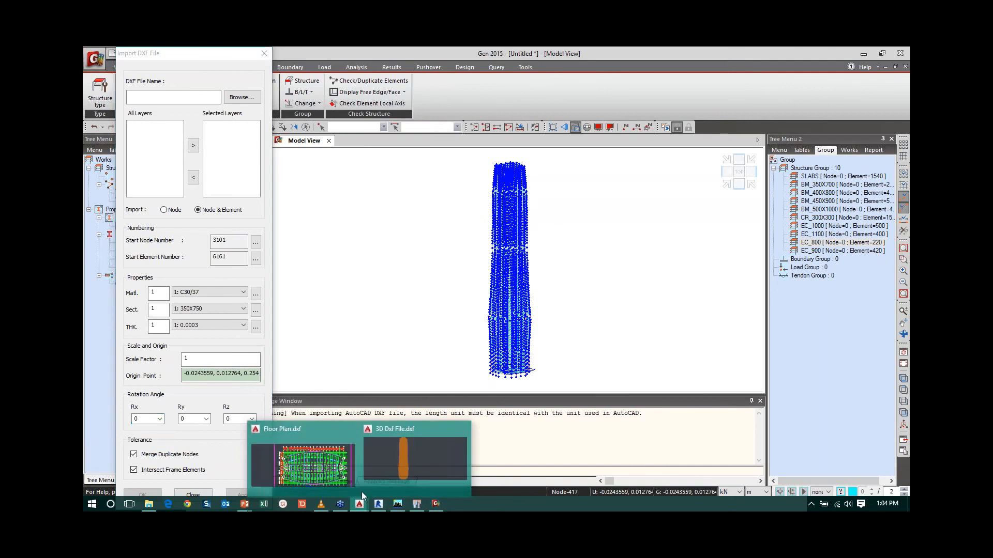
click(399, 464)
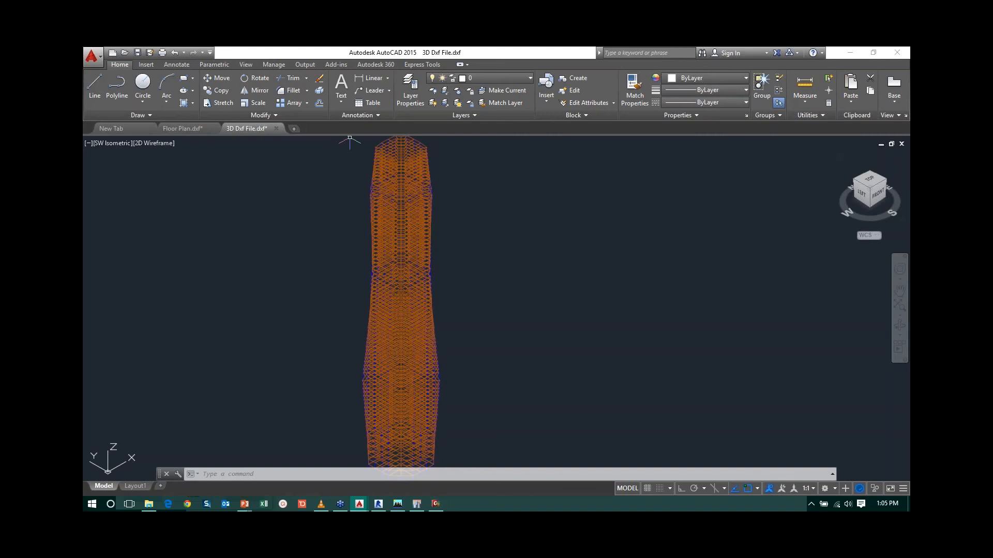
click(857, 54)
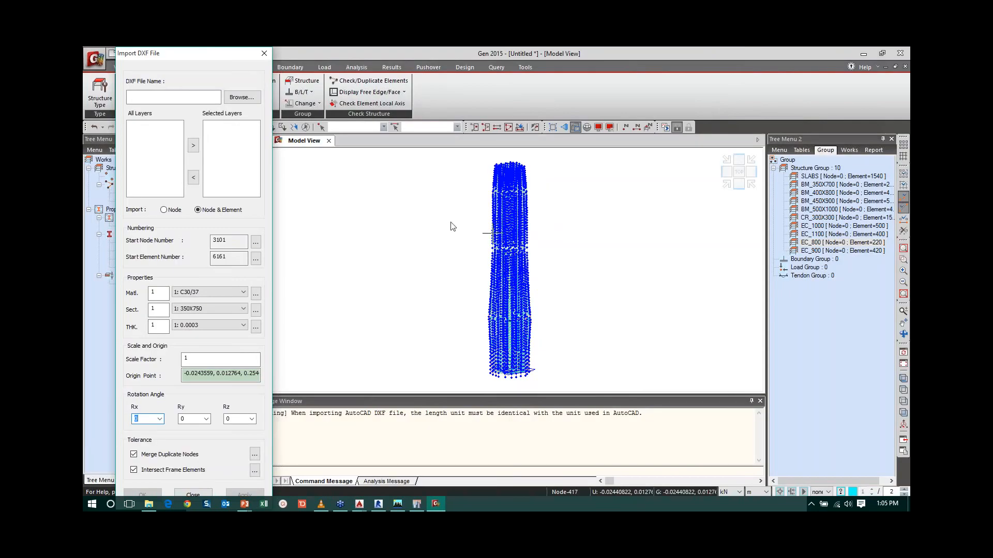
Close the DXF import without importing and switch to the PowerPoint slide show on importing from AutoCAD.
click(193, 493)
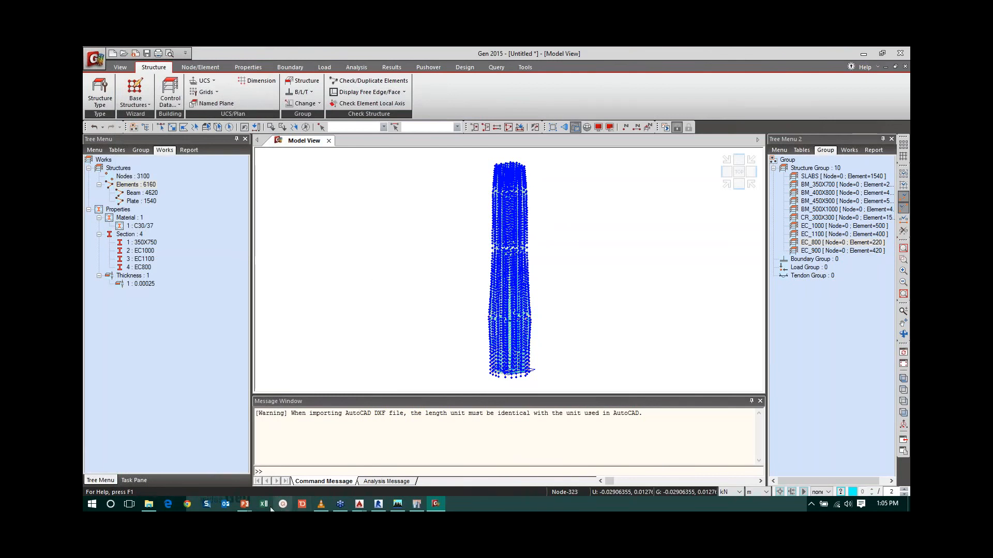
mouse_move(244, 504)
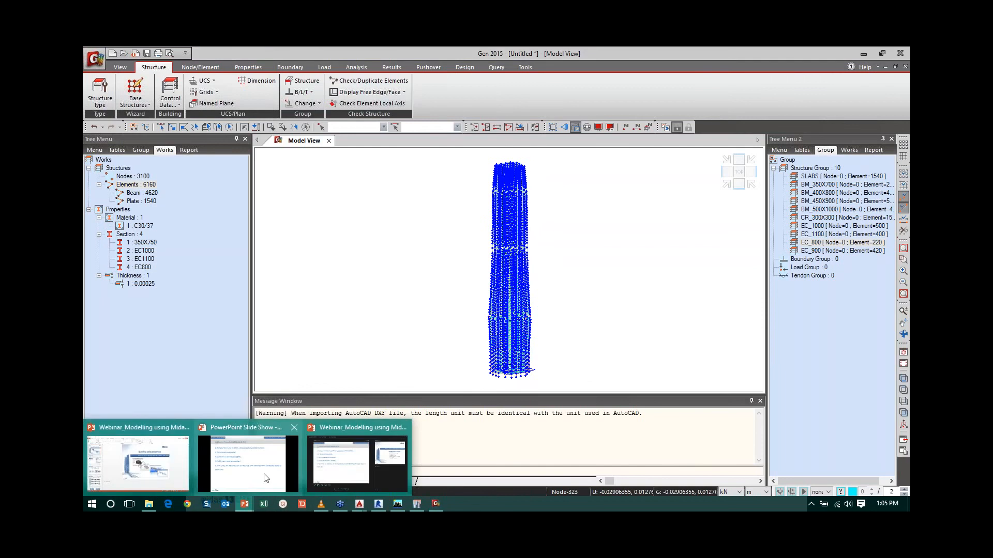
click(332, 471)
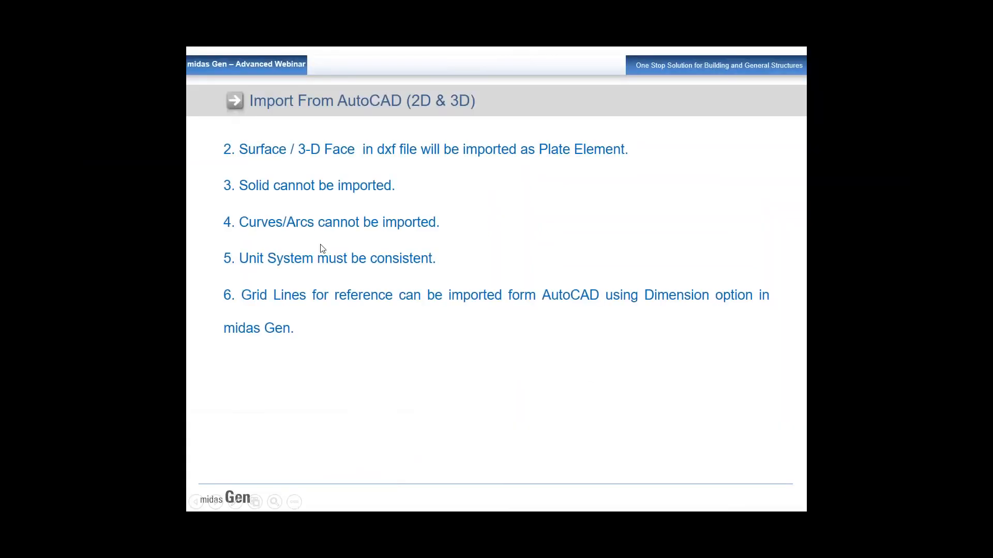